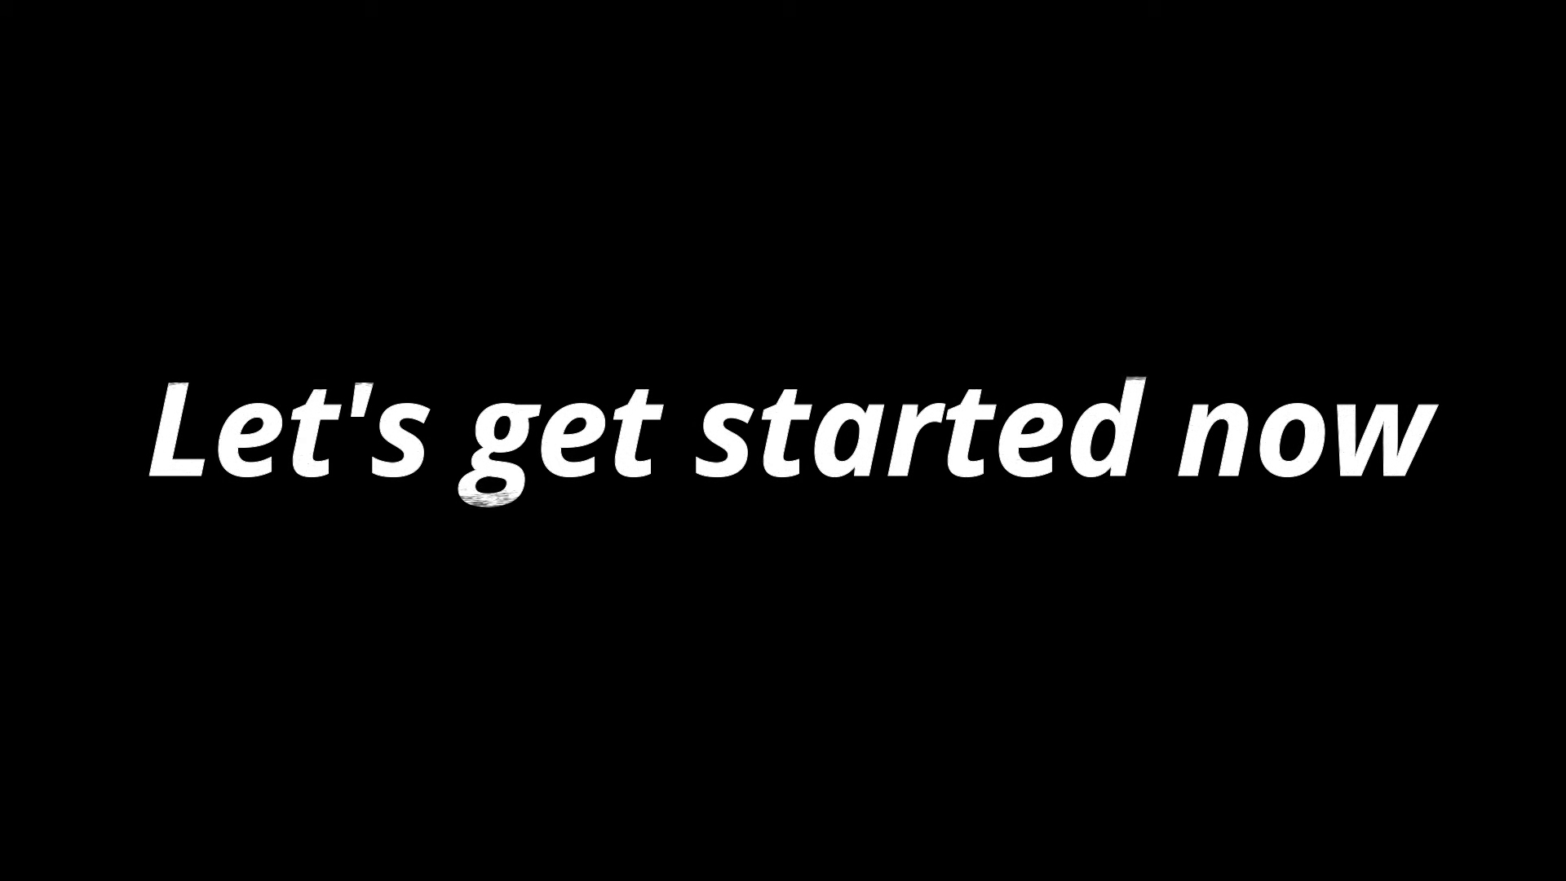
- Create a new 540 × 500 px, 300 ppi RGB document with a white background
{"action": "key", "text": "alt+f"}
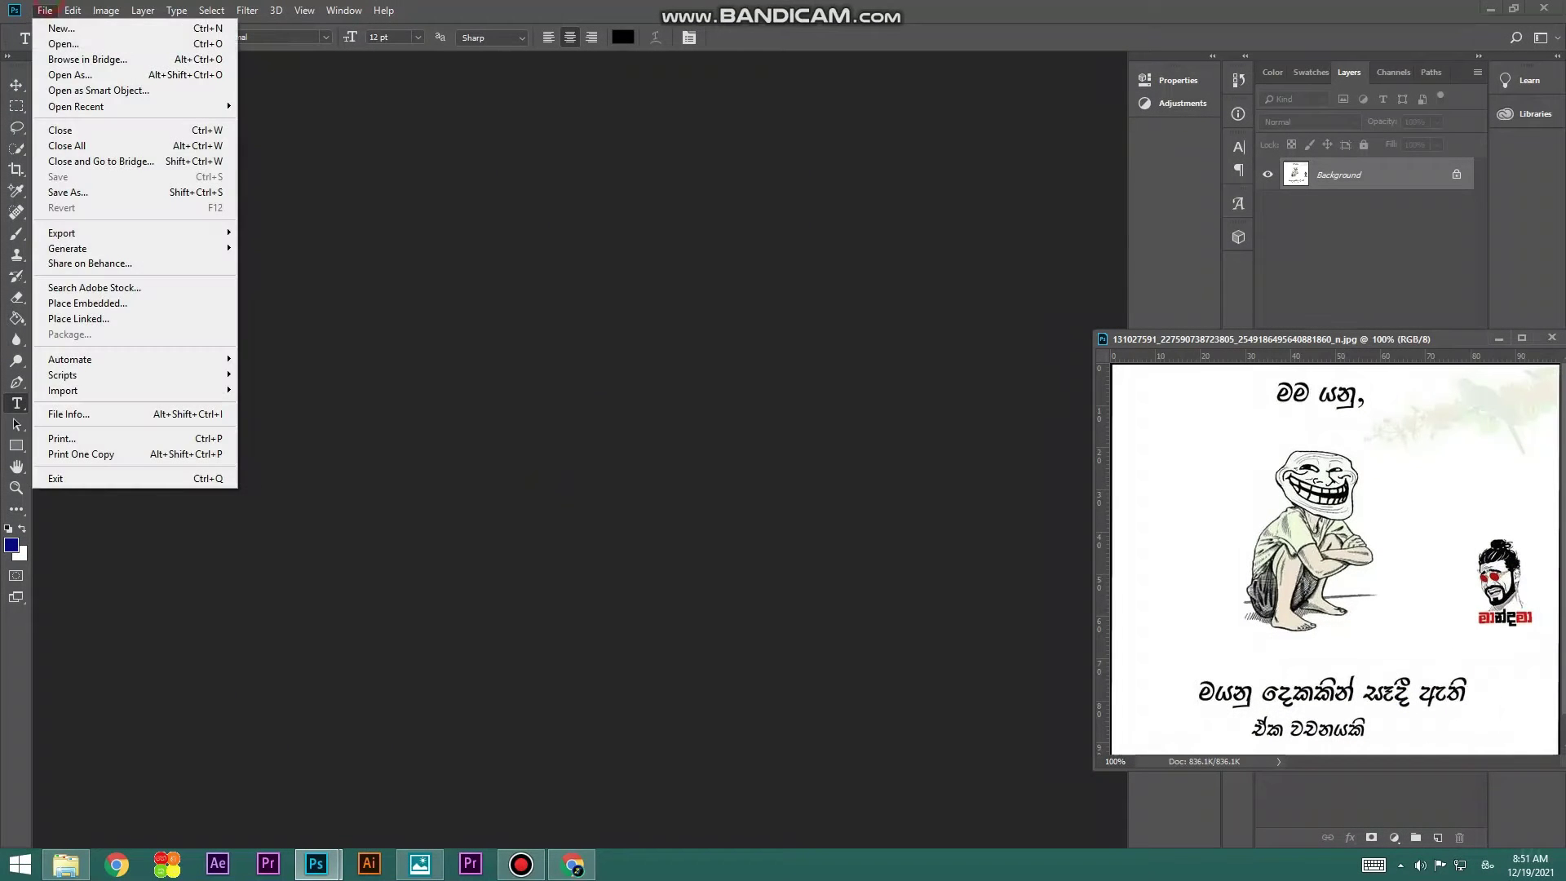
{"action": "key", "text": "Escape"}
{"action": "key", "text": "ctrl+n"}
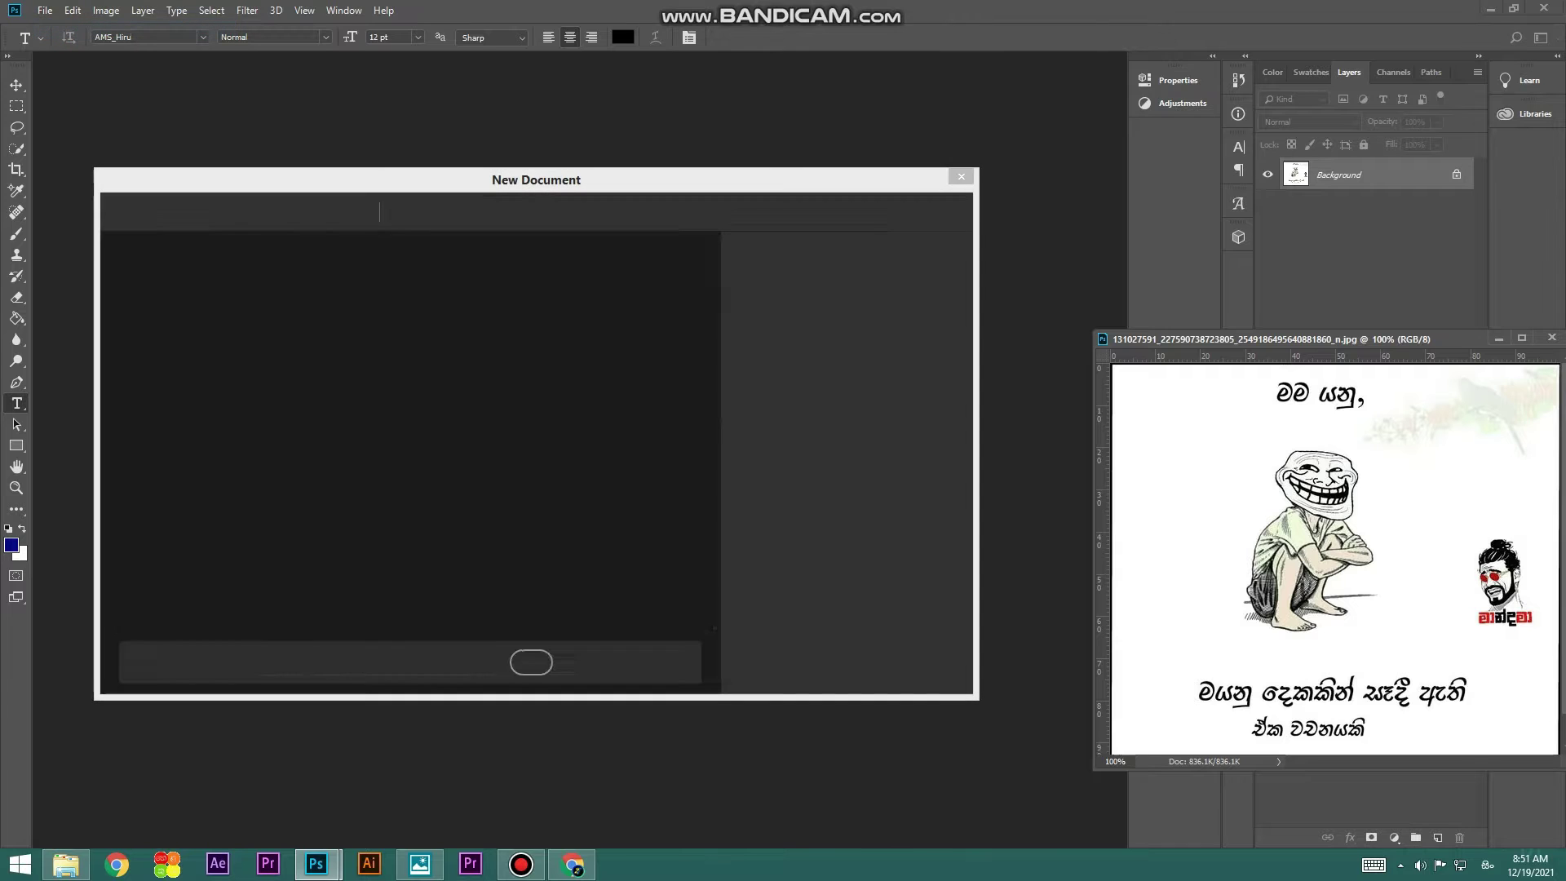
{"action": "left_click", "coordinate": [788, 332]}
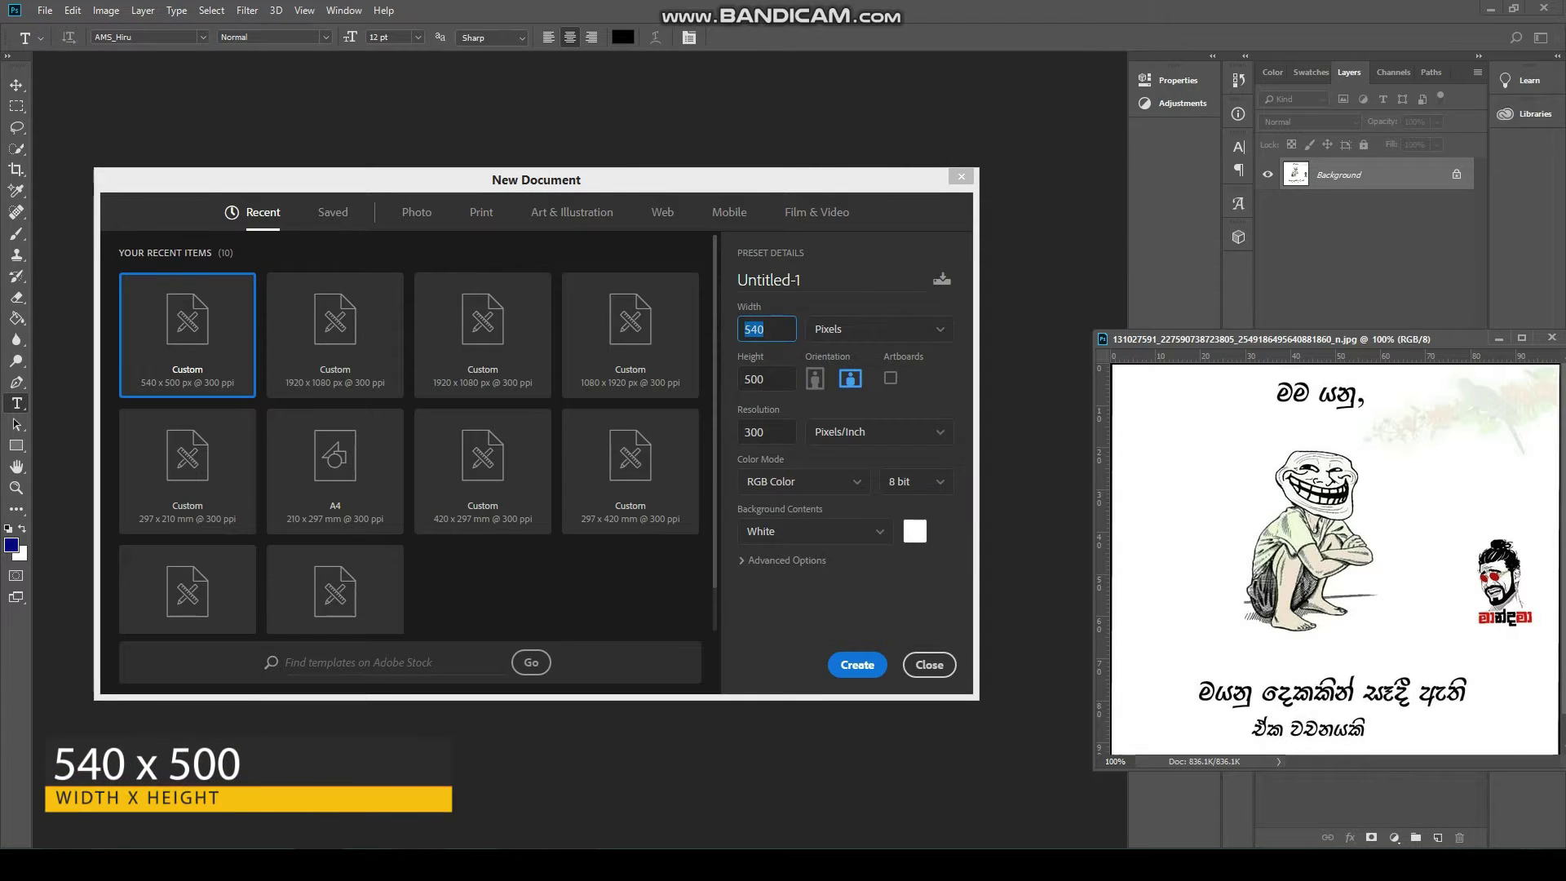
{"action": "key", "text": "Tab"}
{"action": "key", "text": "Tab"}
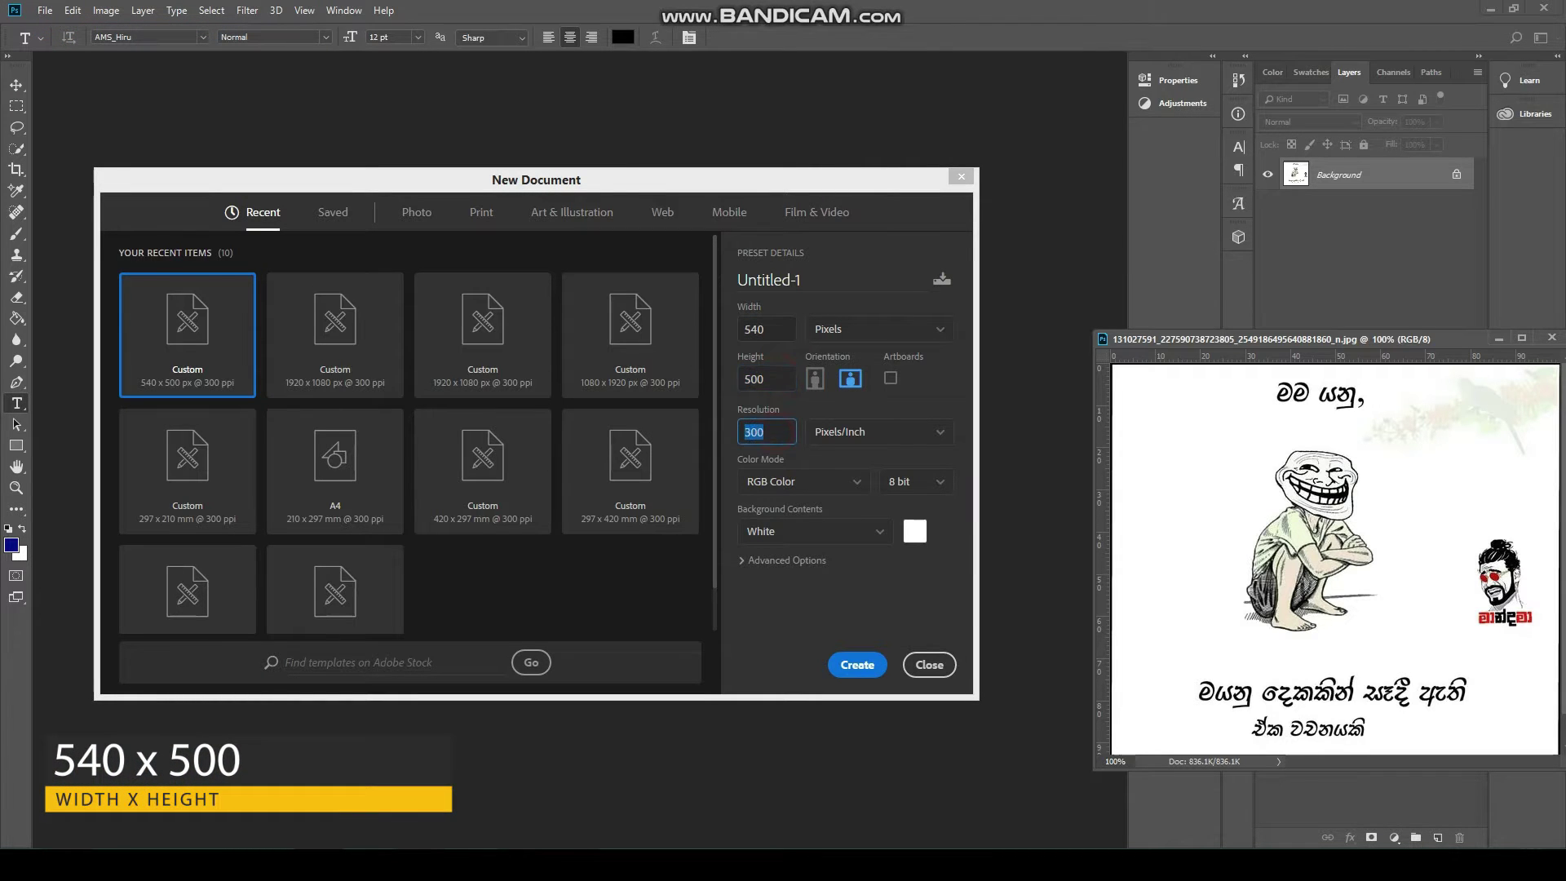
{"action": "key", "text": "Tab"}
{"action": "key", "text": "space"}
{"action": "key", "text": "Escape"}
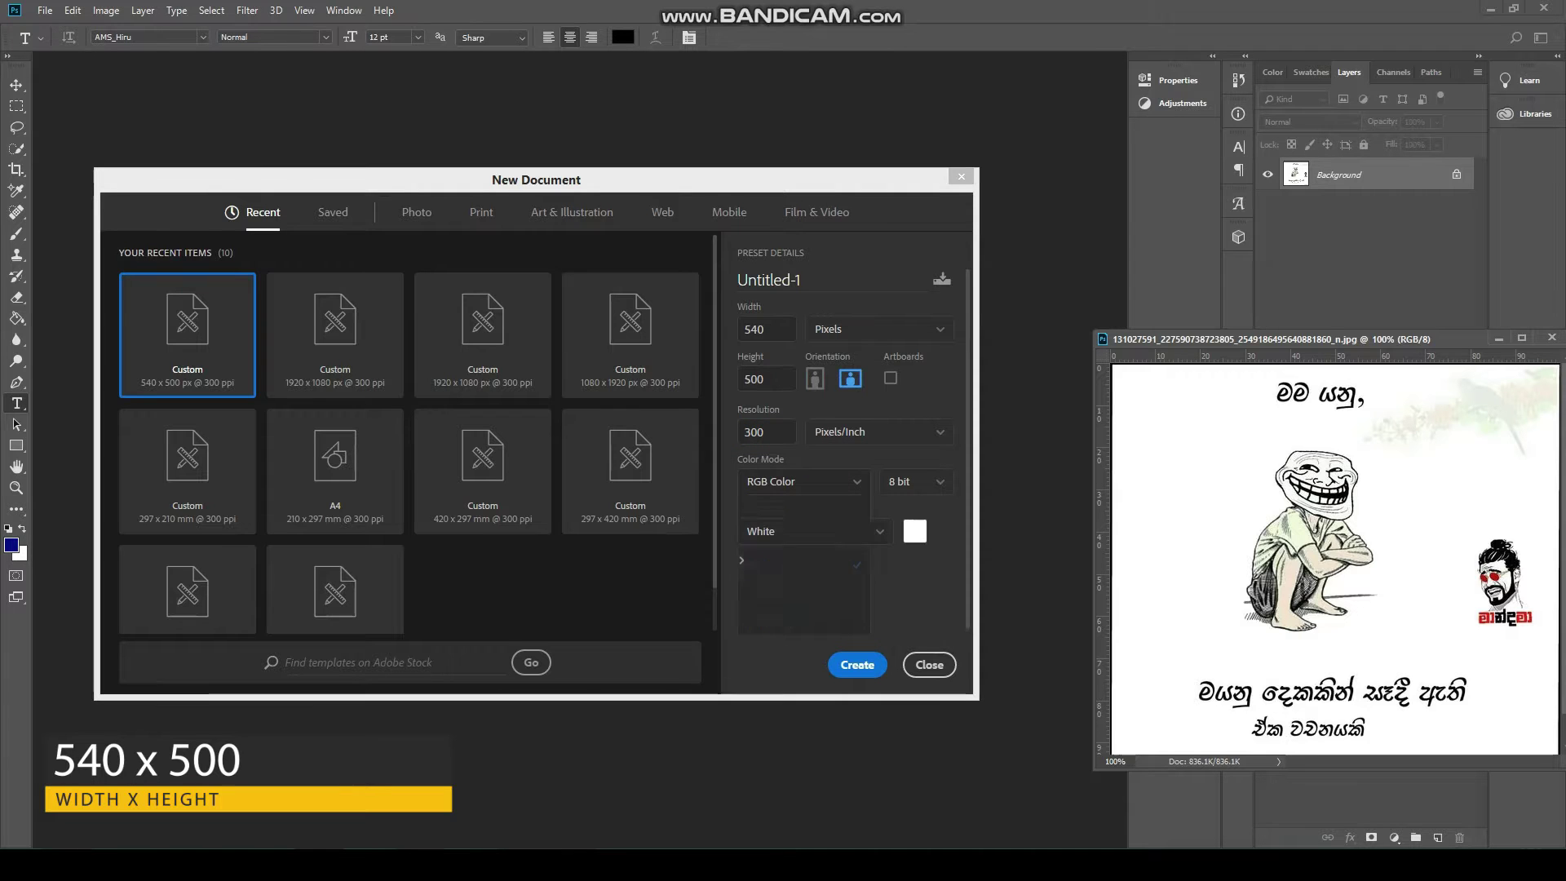
{"action": "key", "text": "Return"}
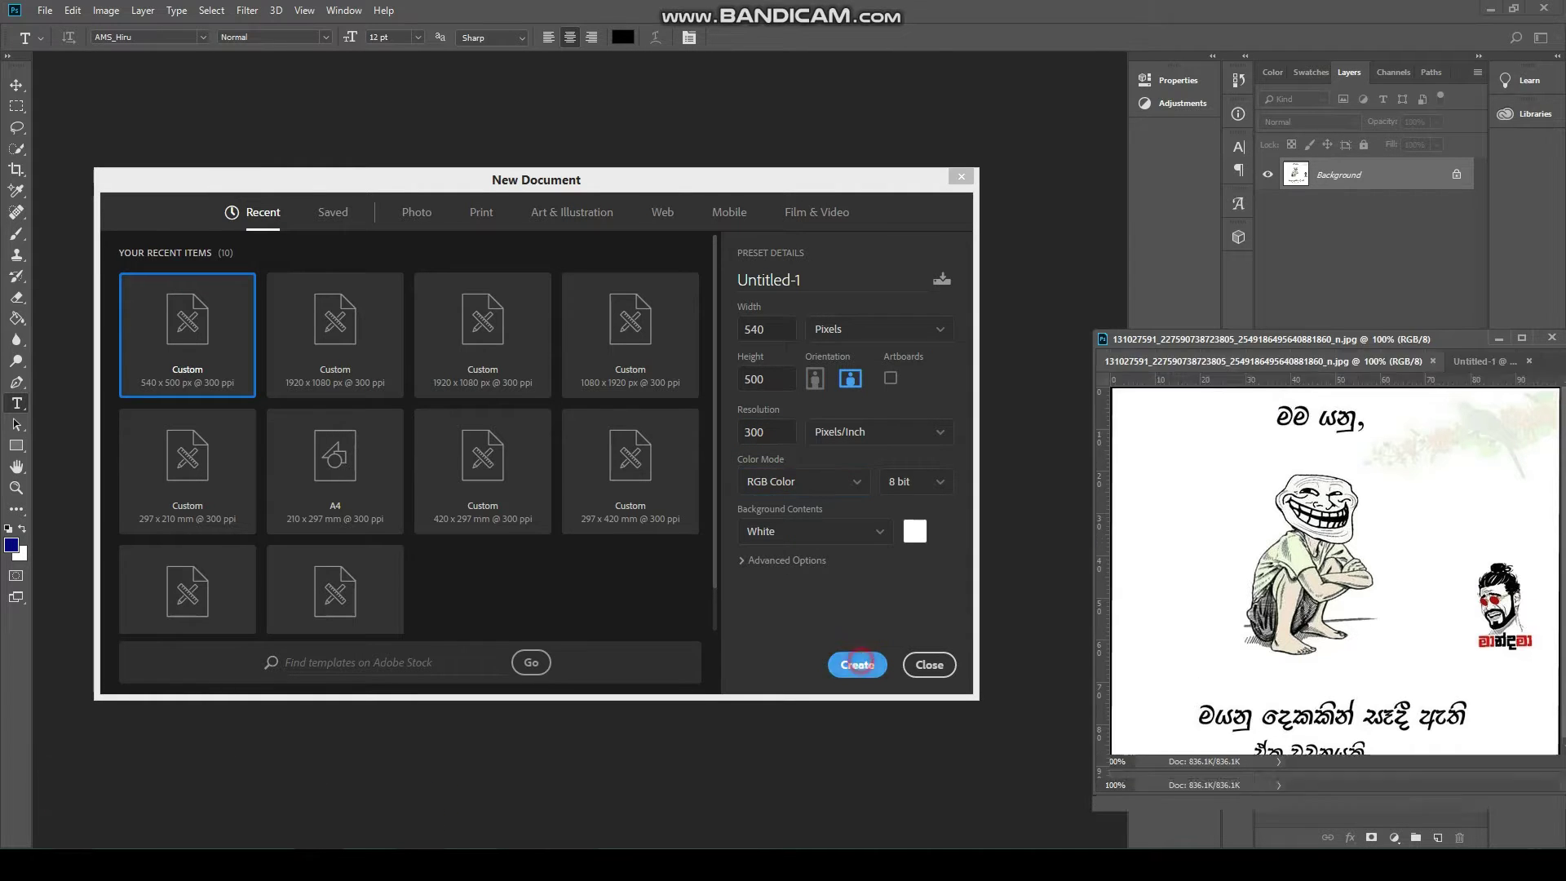
- Float the reference meme in its own window, dock Untitled-1 as a tab, and zoom in
{"action": "left_click_drag", "start_coordinate": [916, 360], "coordinate": [1297, 493]}
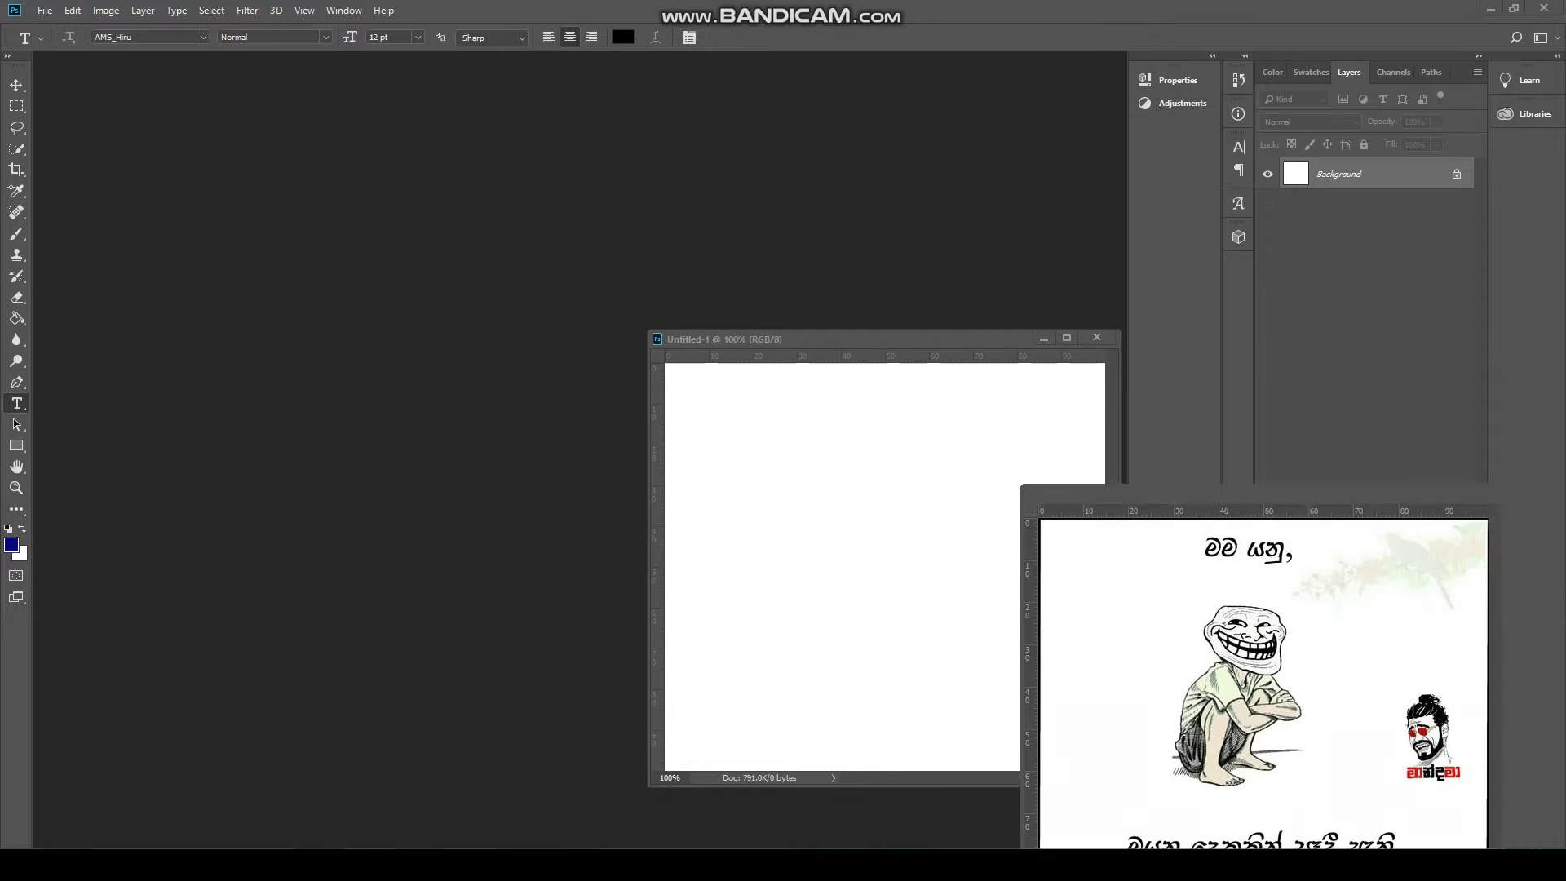
{"action": "left_click_drag", "start_coordinate": [718, 292], "coordinate": [69, 64]}
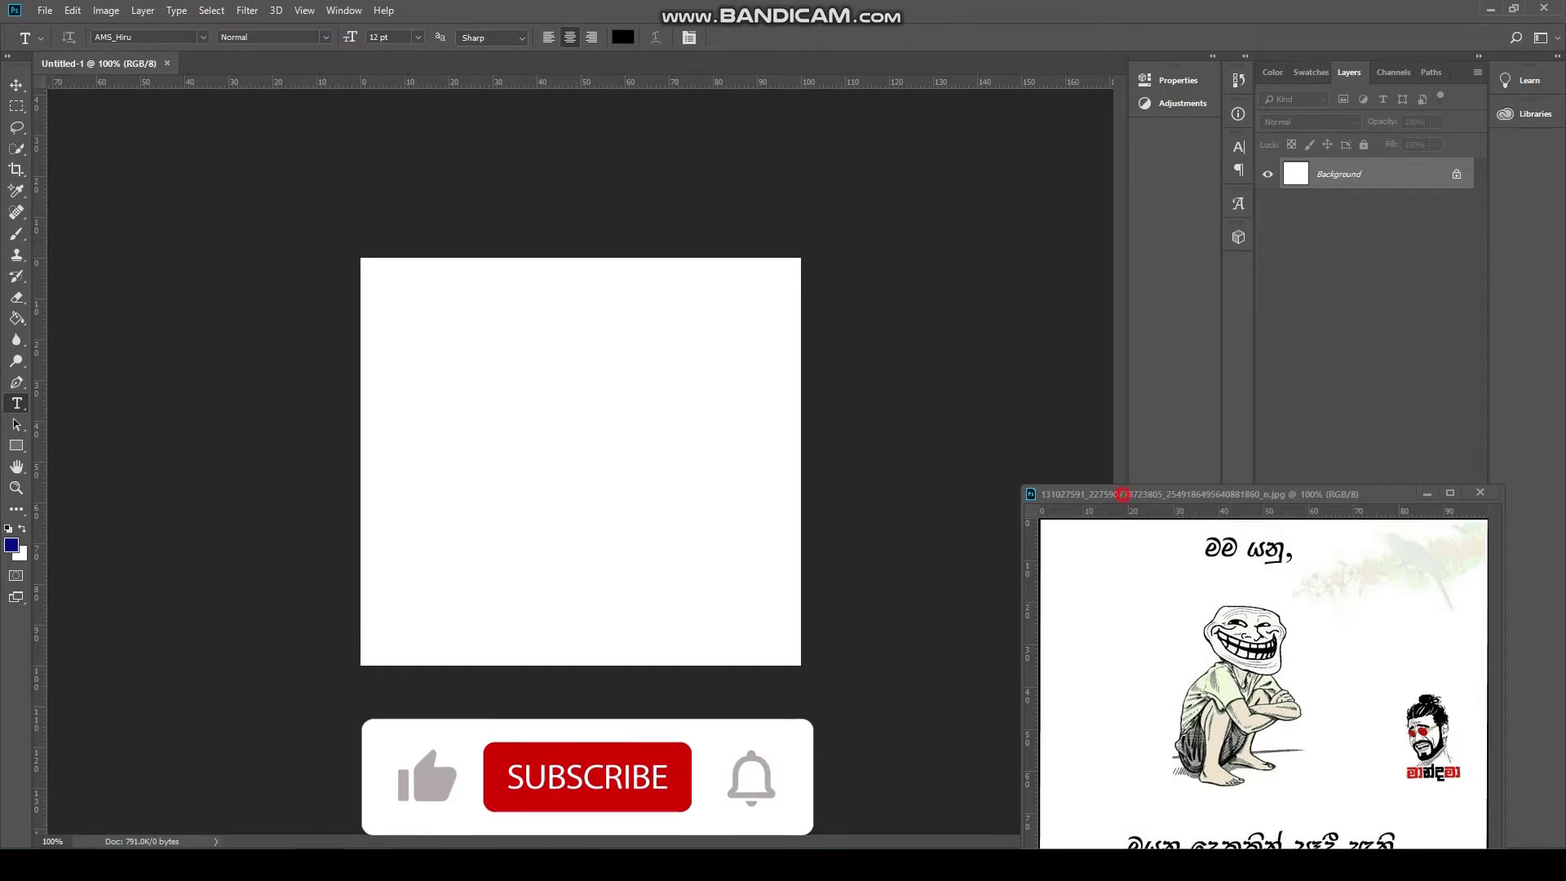
{"action": "left_click_drag", "start_coordinate": [1223, 493], "coordinate": [1297, 361]}
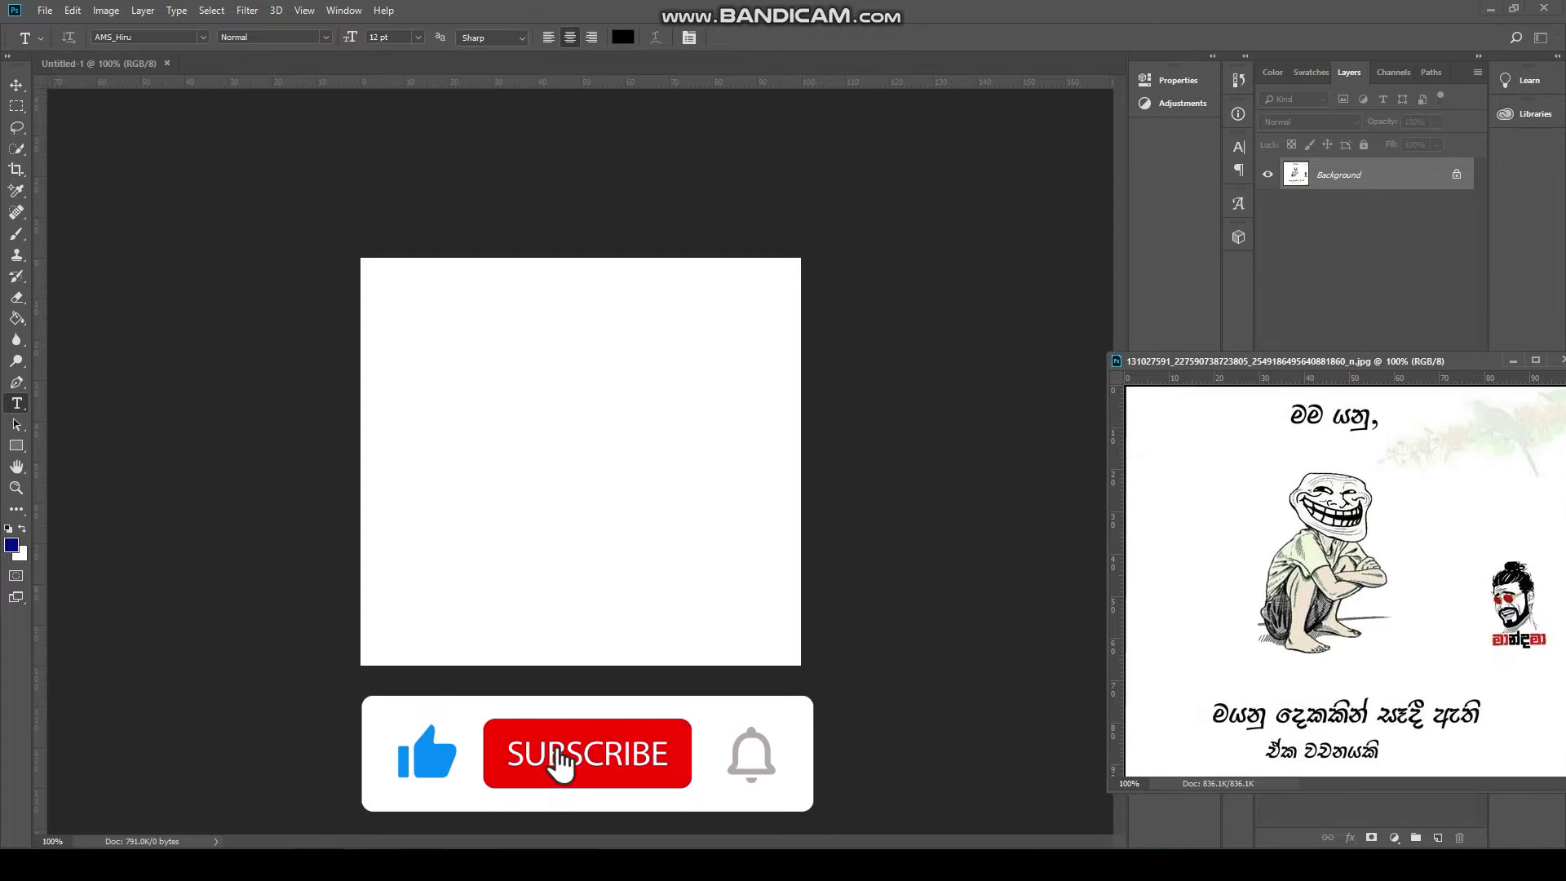
{"action": "scroll", "coordinate": [582, 462], "scroll_direction": "up", "scroll_amount": 4}
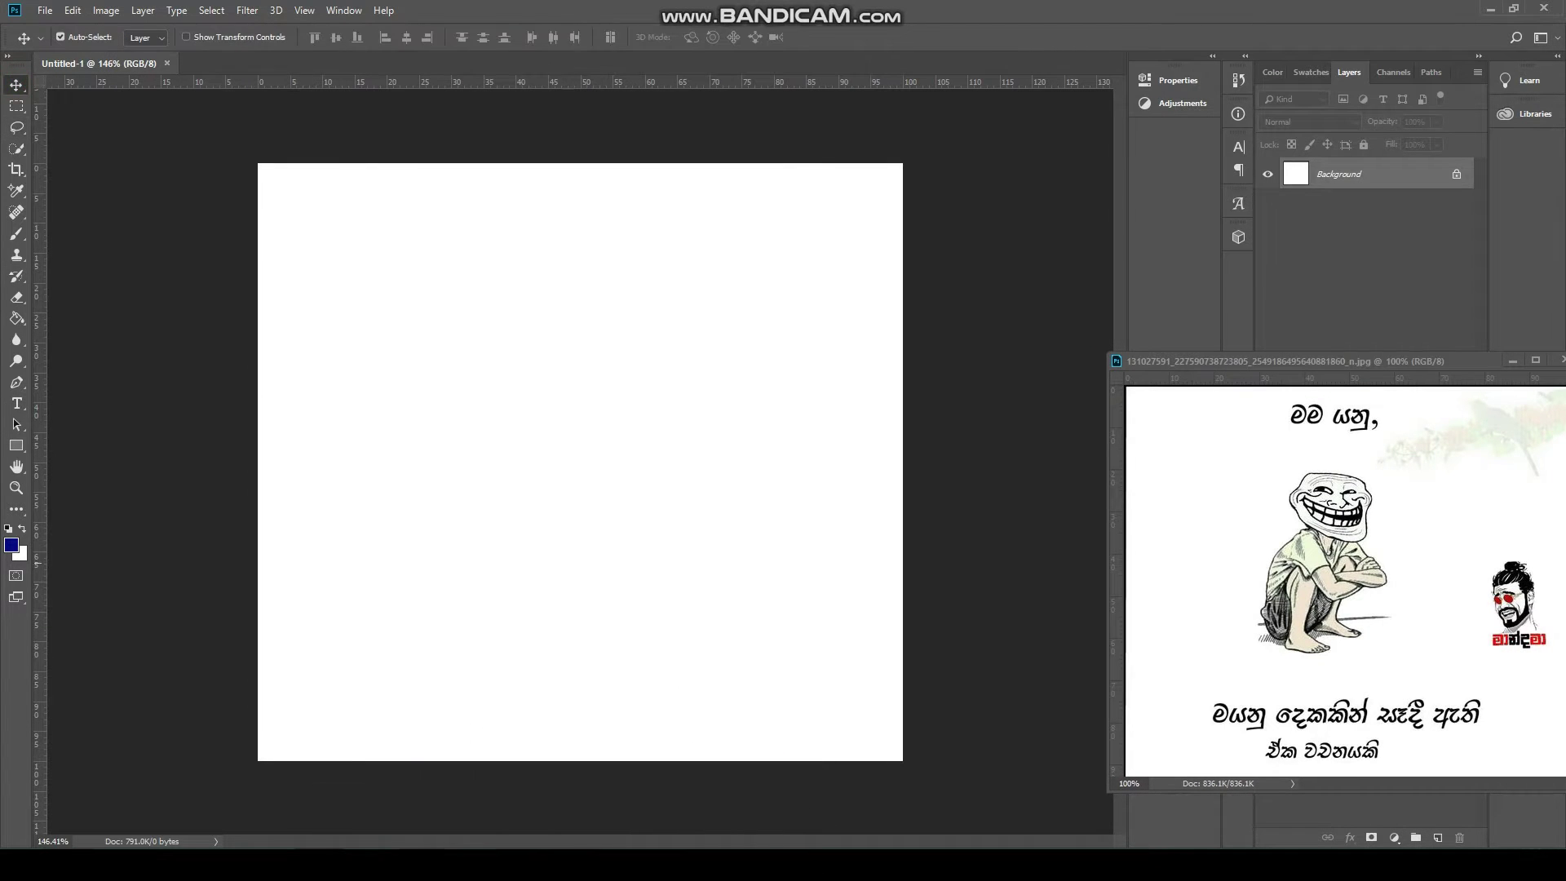
- Start the title near the canvas top with 'මම' set in the AMS_Hiru font
{"action": "left_click", "coordinate": [479, 211]}
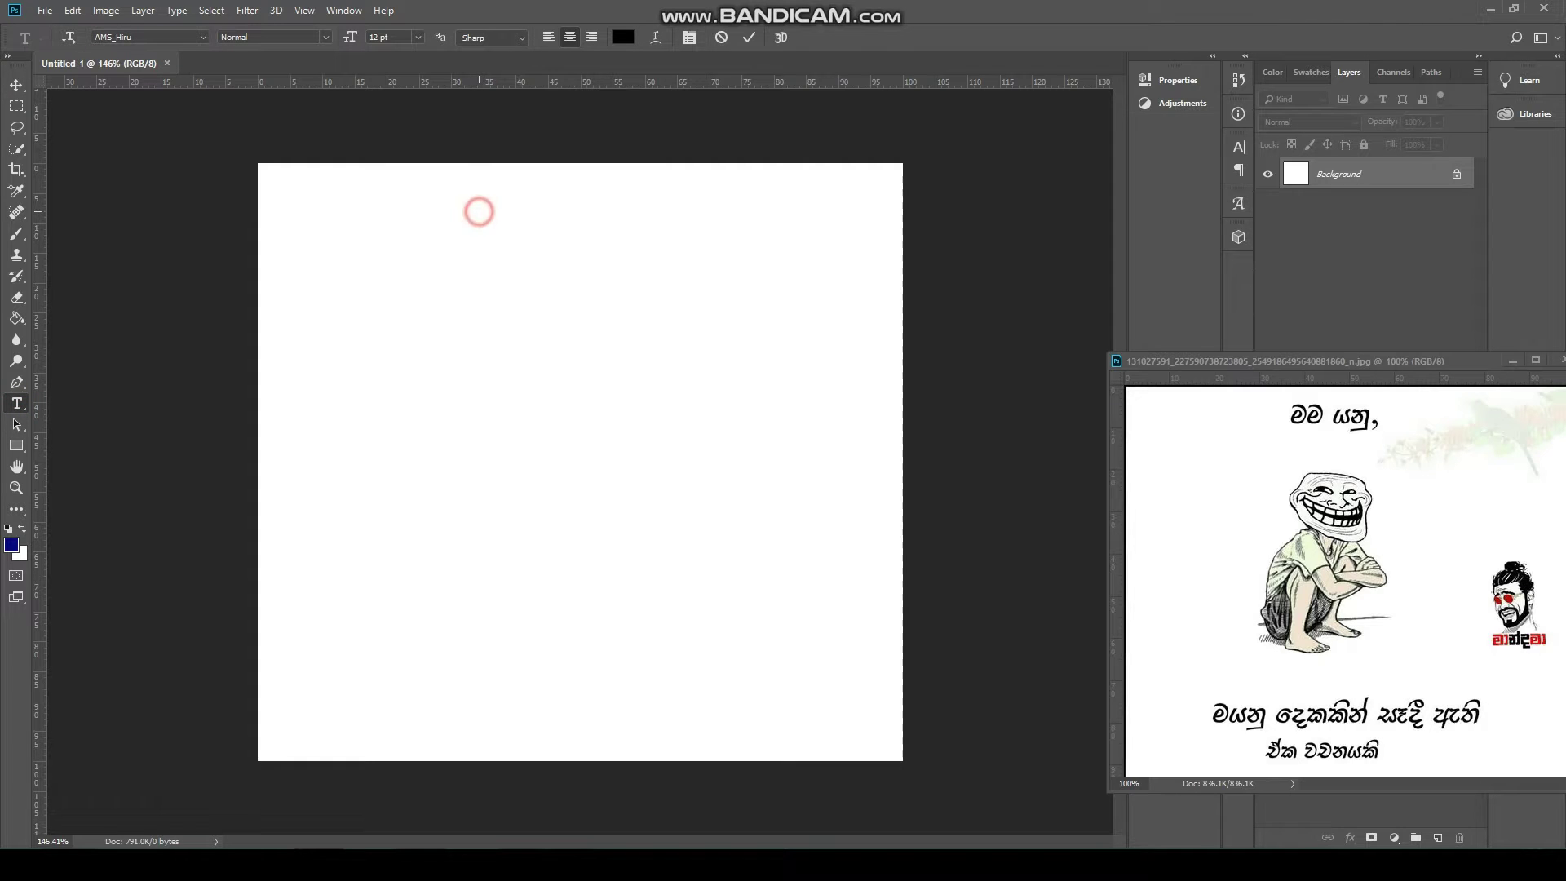
{"action": "type", "text": "ම"}
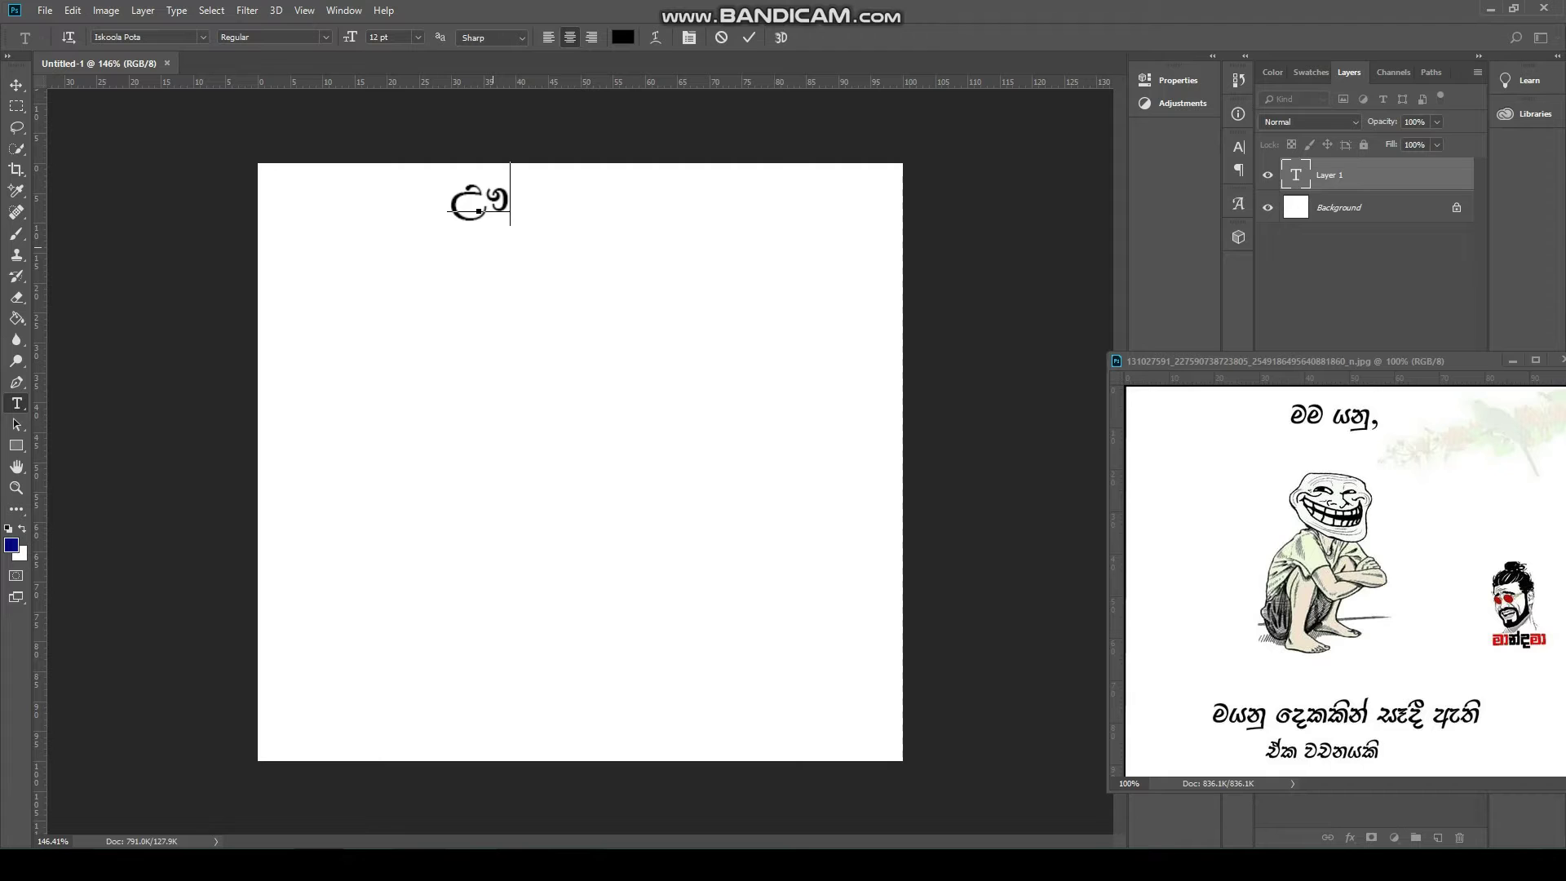
{"action": "key", "text": "BackSpace"}
{"action": "type", "text": "uu"}
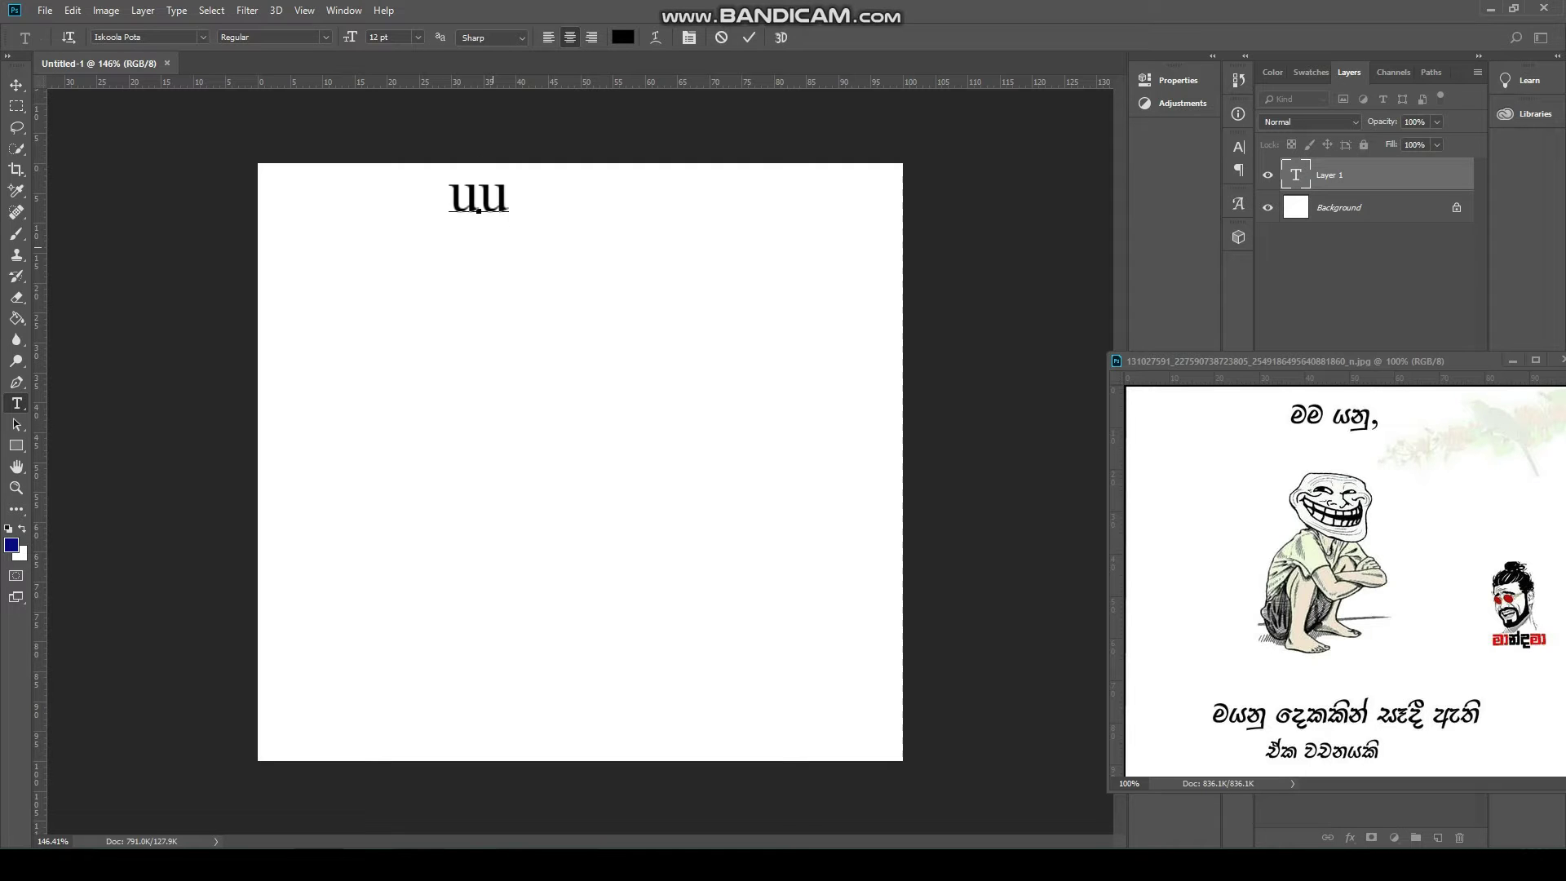
{"action": "key", "text": "ctrl+a"}
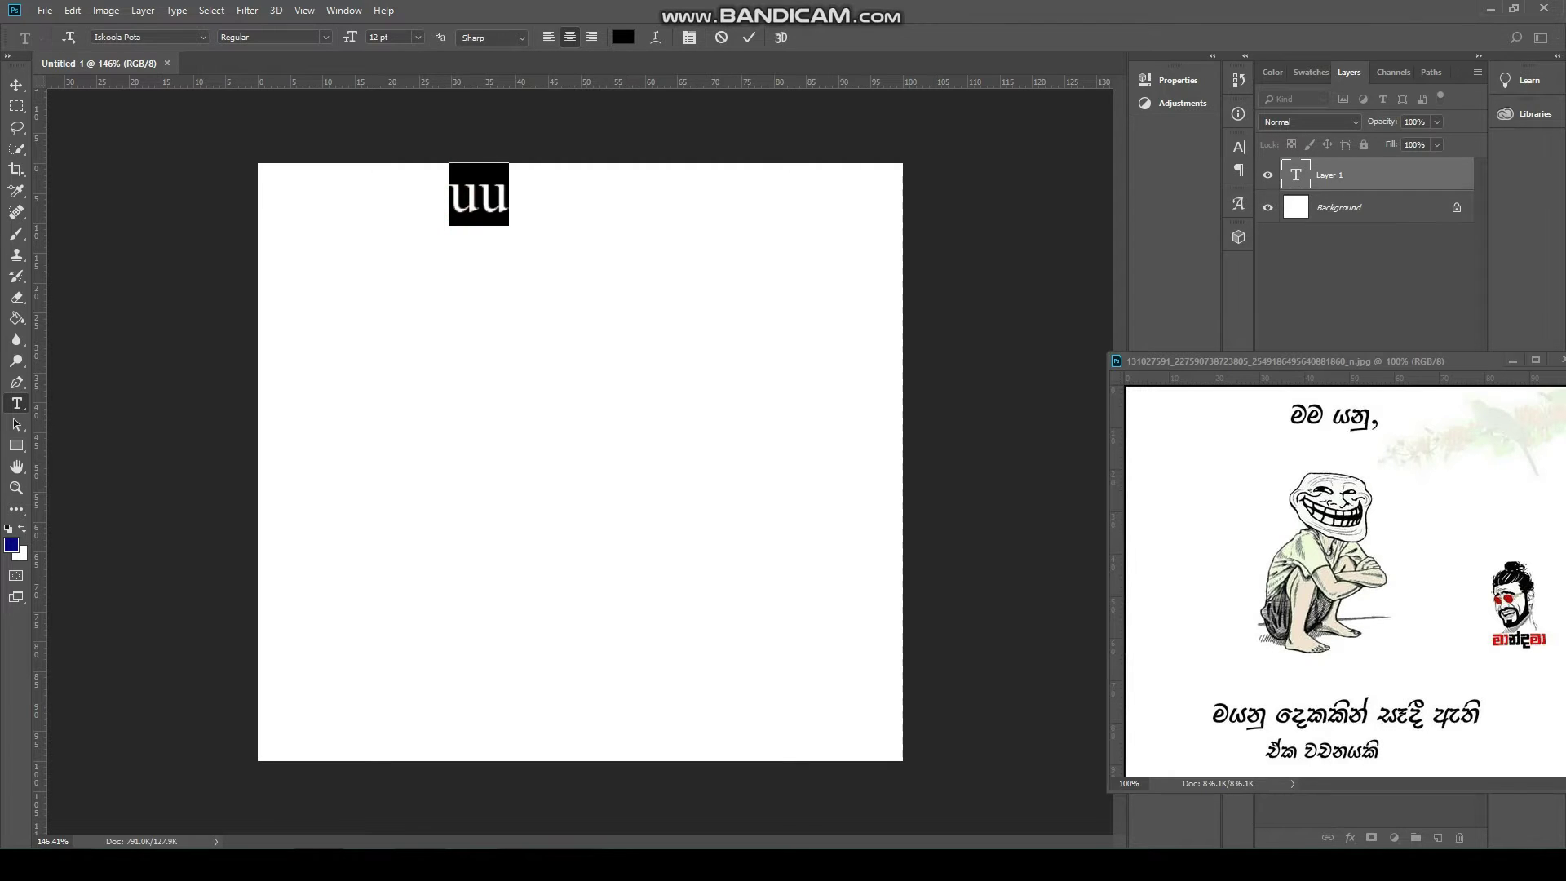
{"action": "left_click", "coordinate": [203, 37]}
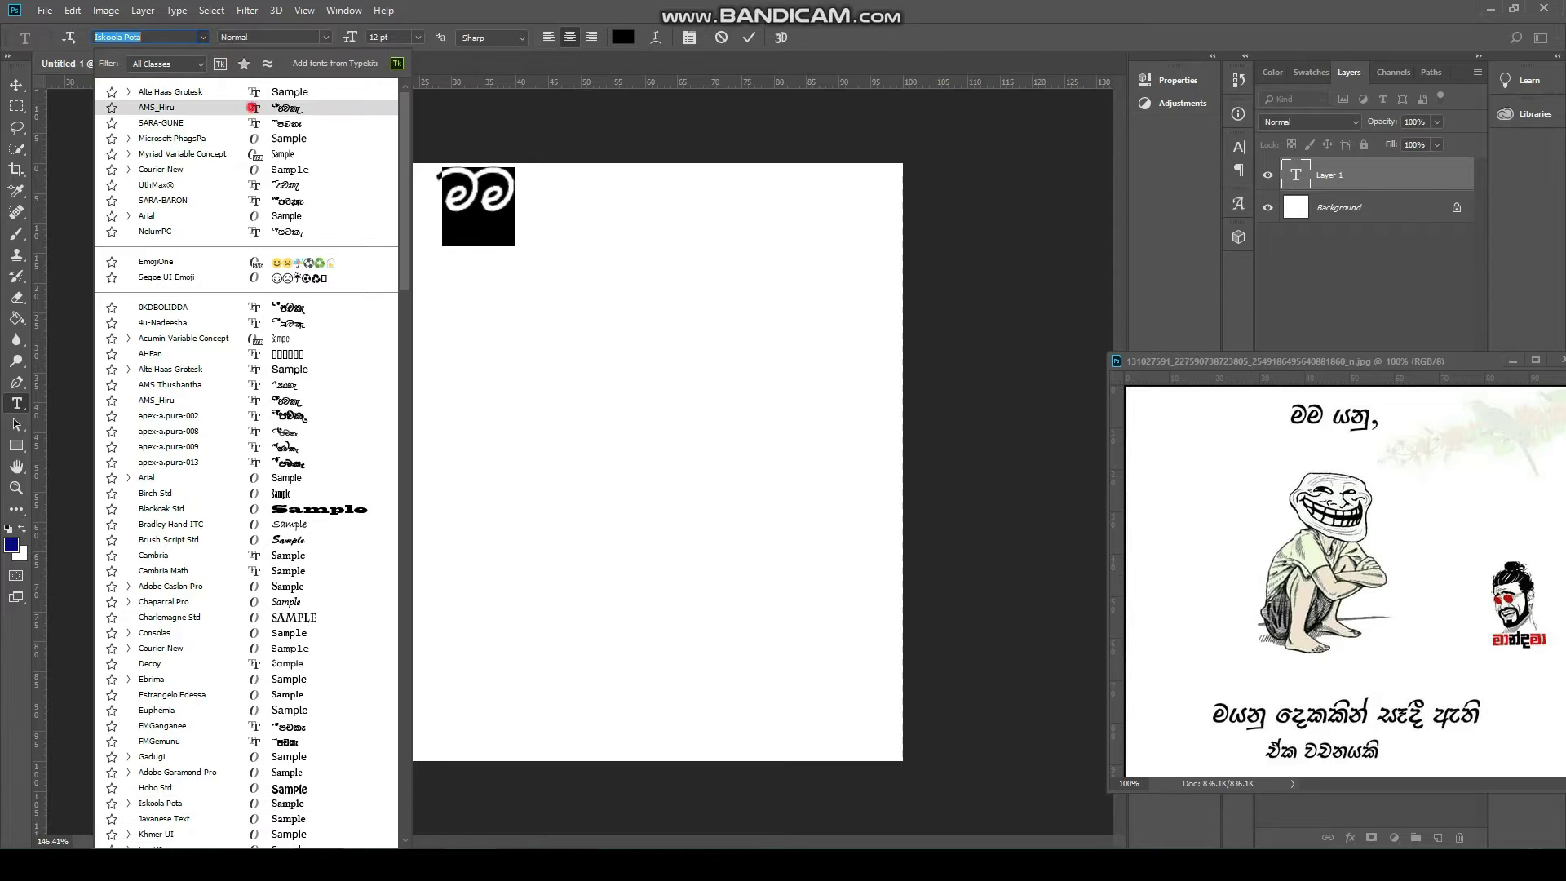
{"action": "left_click", "coordinate": [253, 107]}
- Add 'යනු,' to the title, set the comma in Alte Haas Grotesk, and commit
{"action": "left_click", "coordinate": [531, 222]}
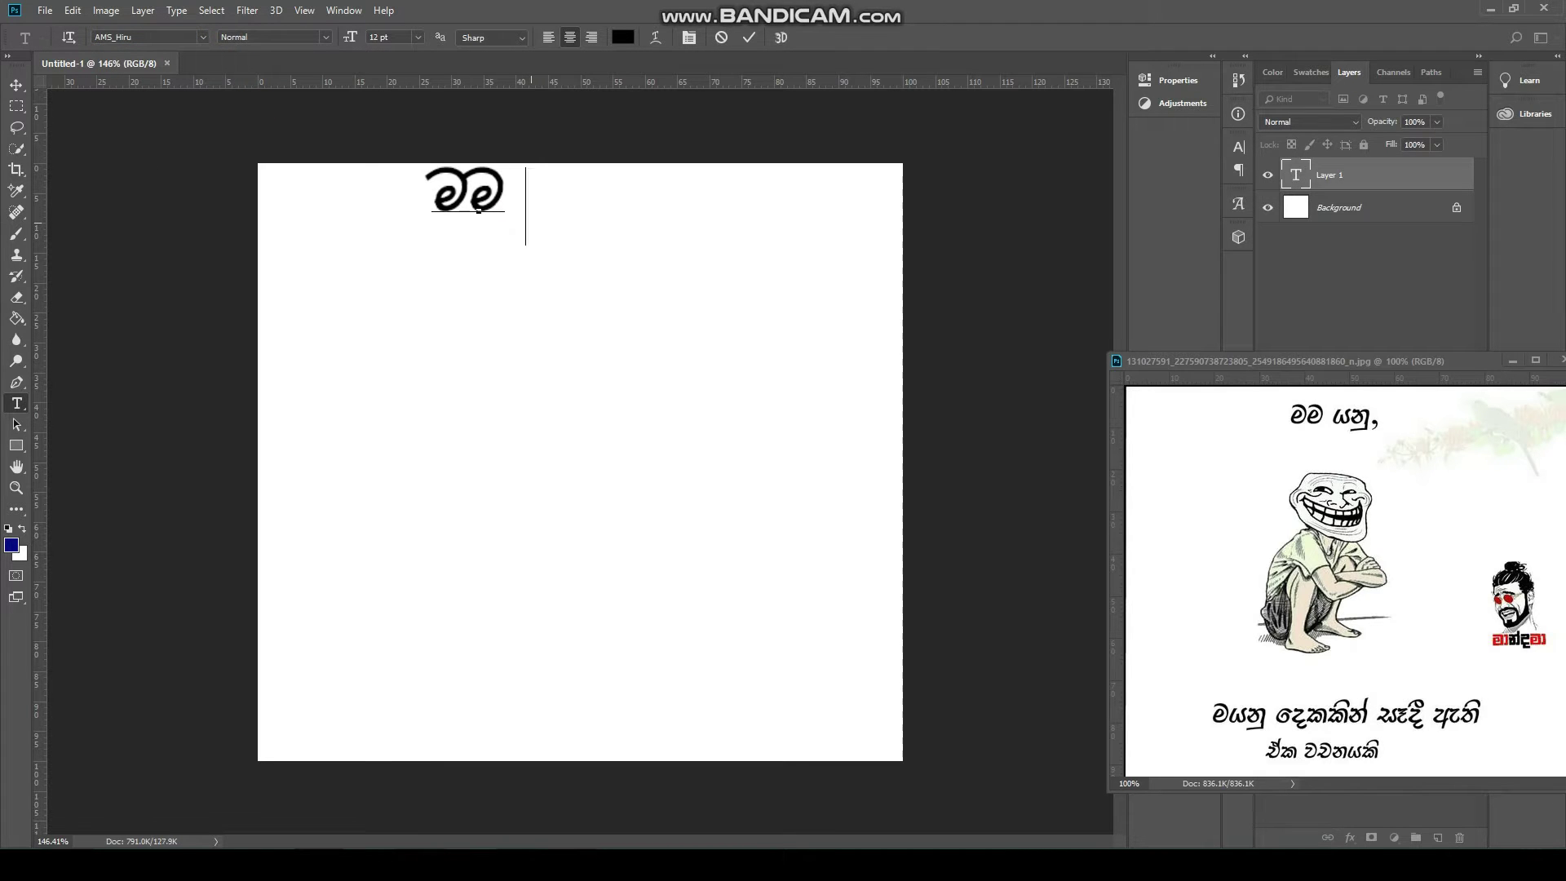
{"action": "type", "text": "යනු"}
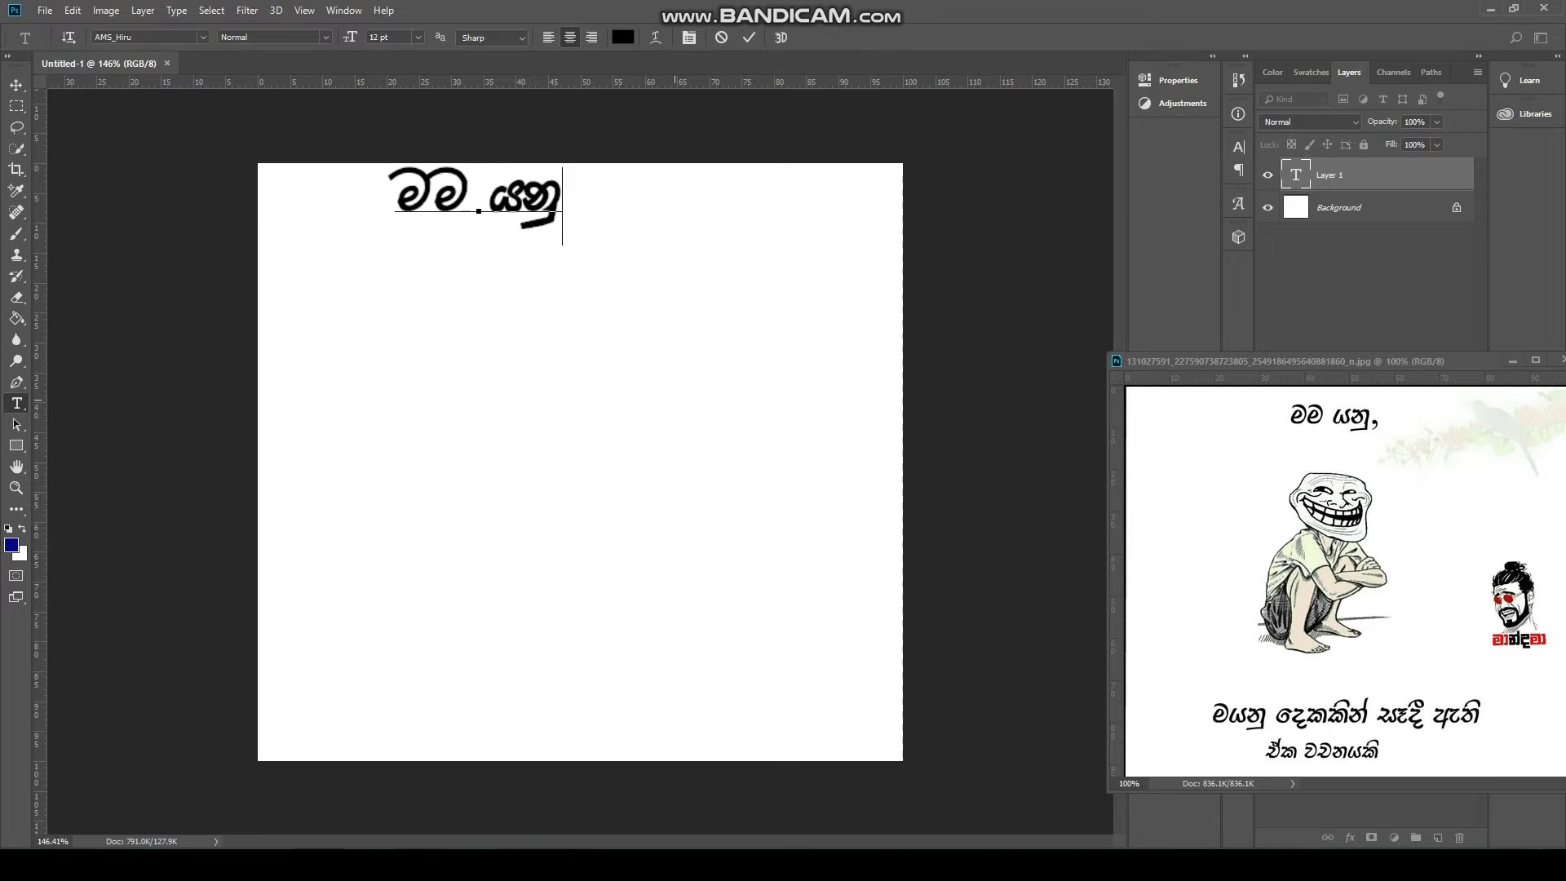
{"action": "type", "text": "ල"}
{"action": "left_click", "coordinate": [587, 204]}
{"action": "key", "text": "shift+Left"}
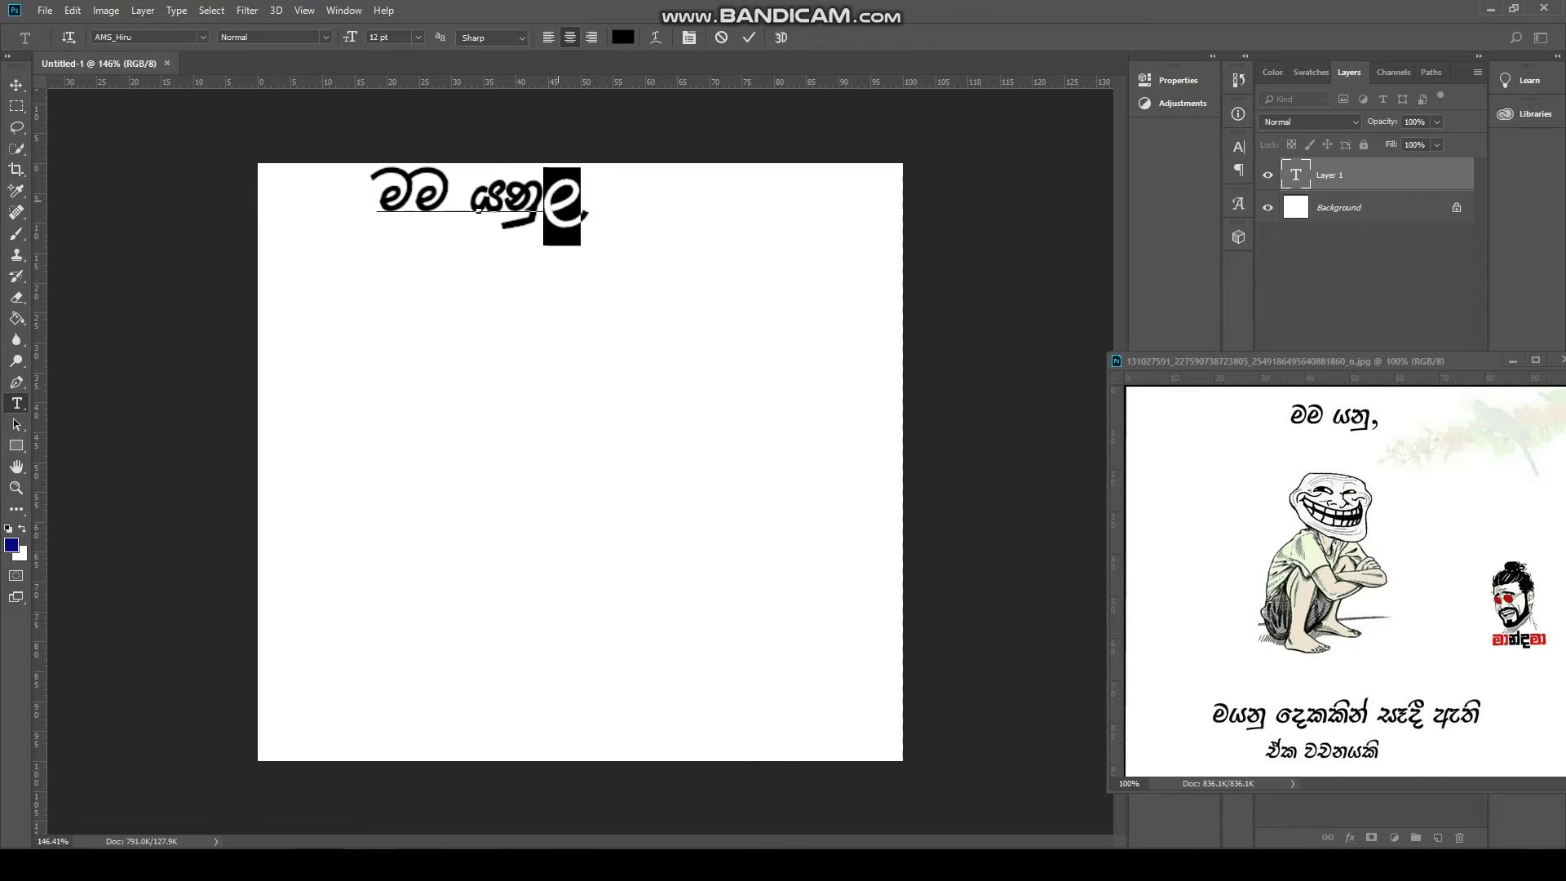
{"action": "left_click", "coordinate": [202, 36]}
{"action": "left_click", "coordinate": [307, 106]}
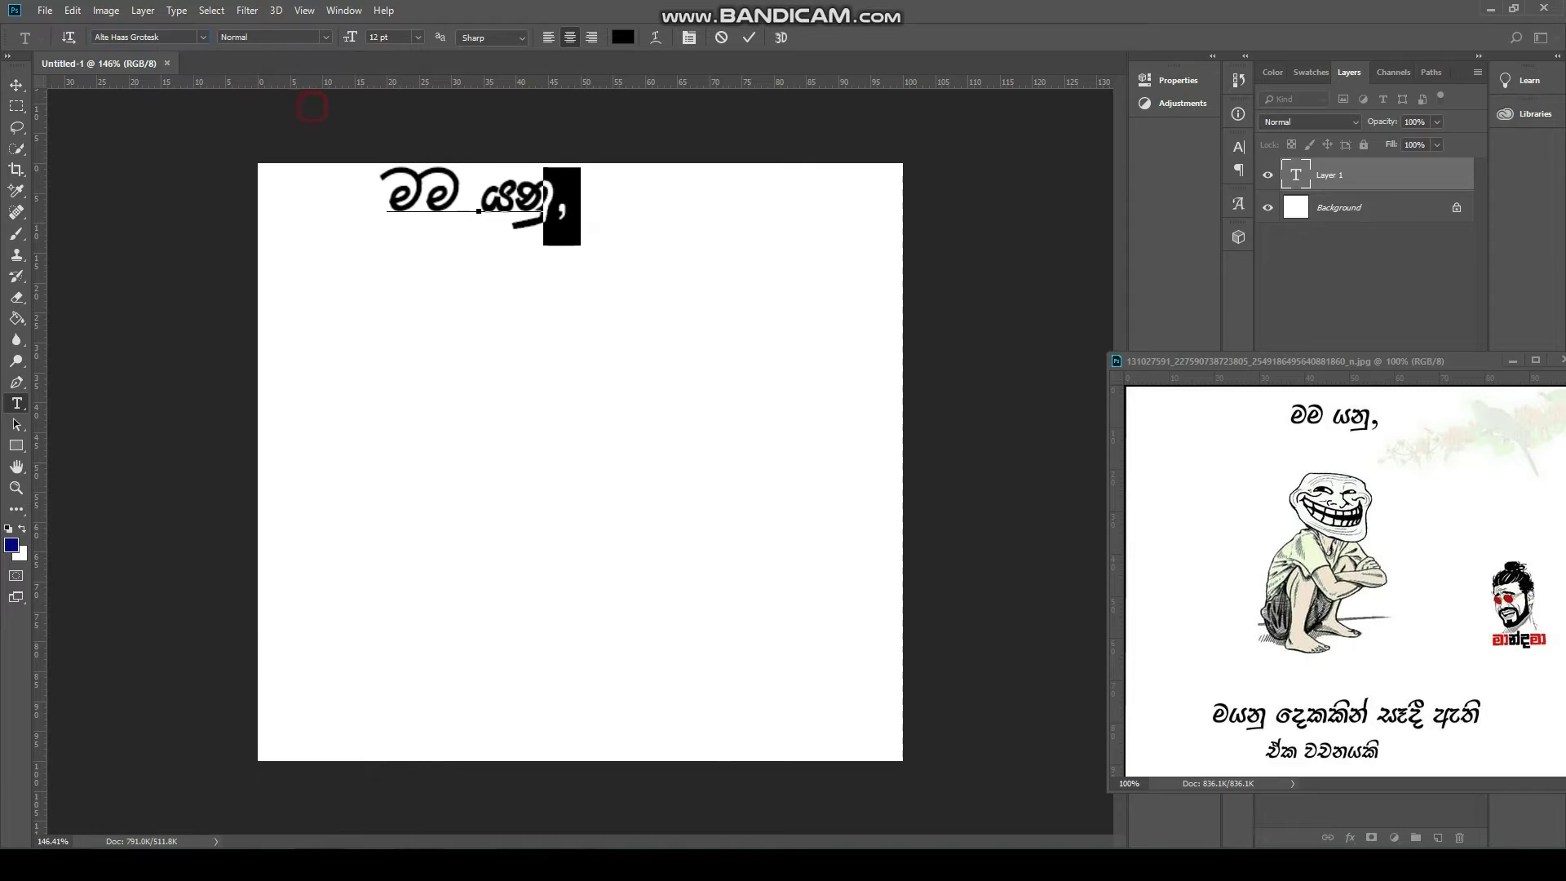
{"action": "left_click", "coordinate": [15, 84]}
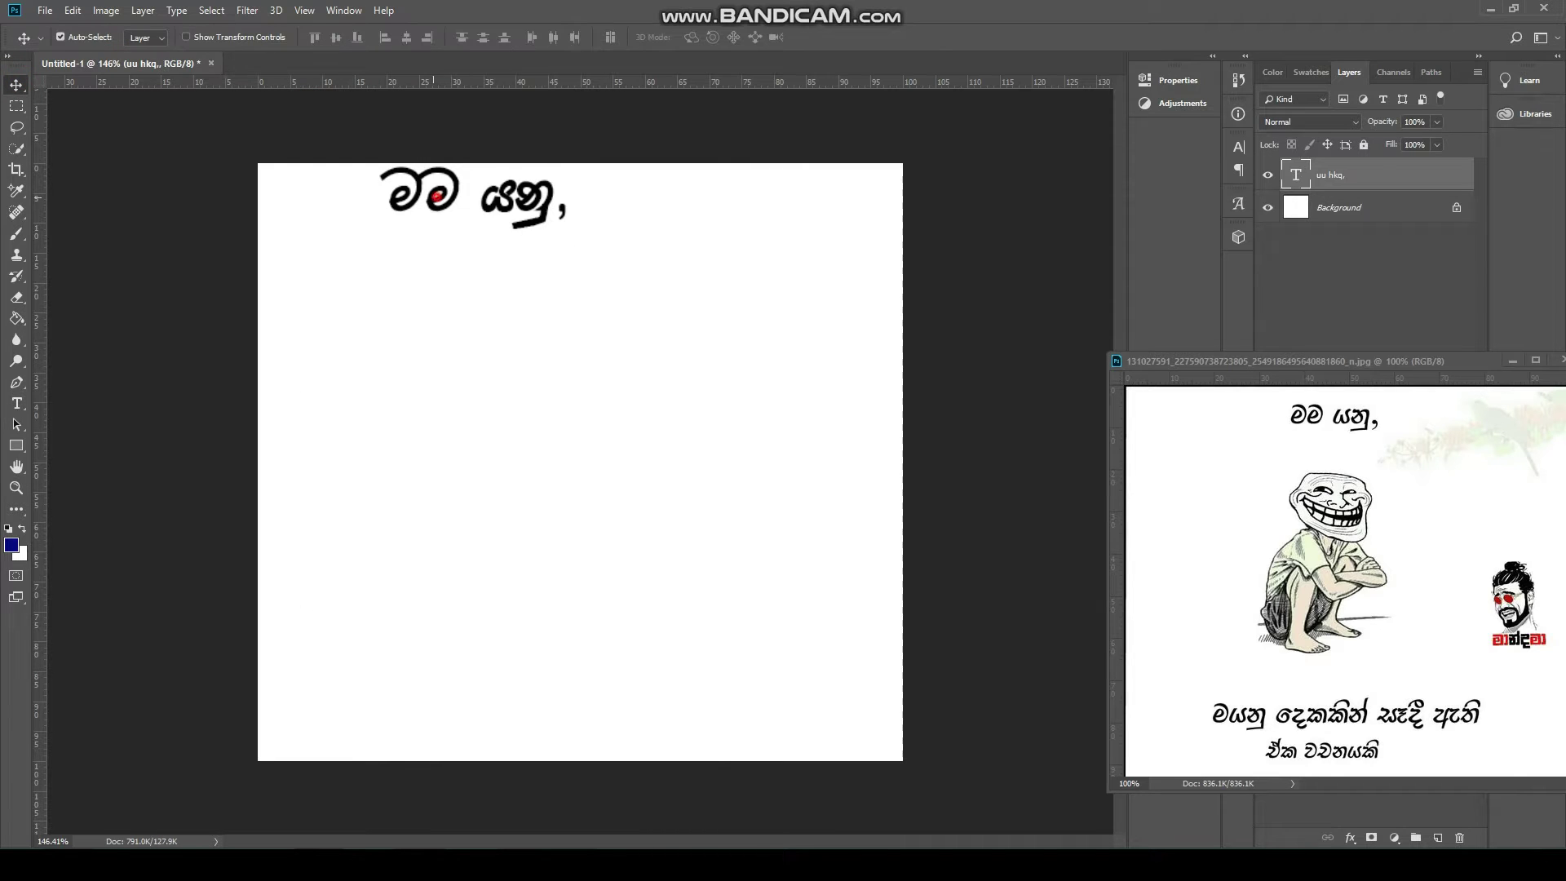
- Raise the title from 12 pt to 13 pt and centre it along the canvas top
{"action": "left_click_drag", "start_coordinate": [436, 198], "coordinate": [518, 208]}
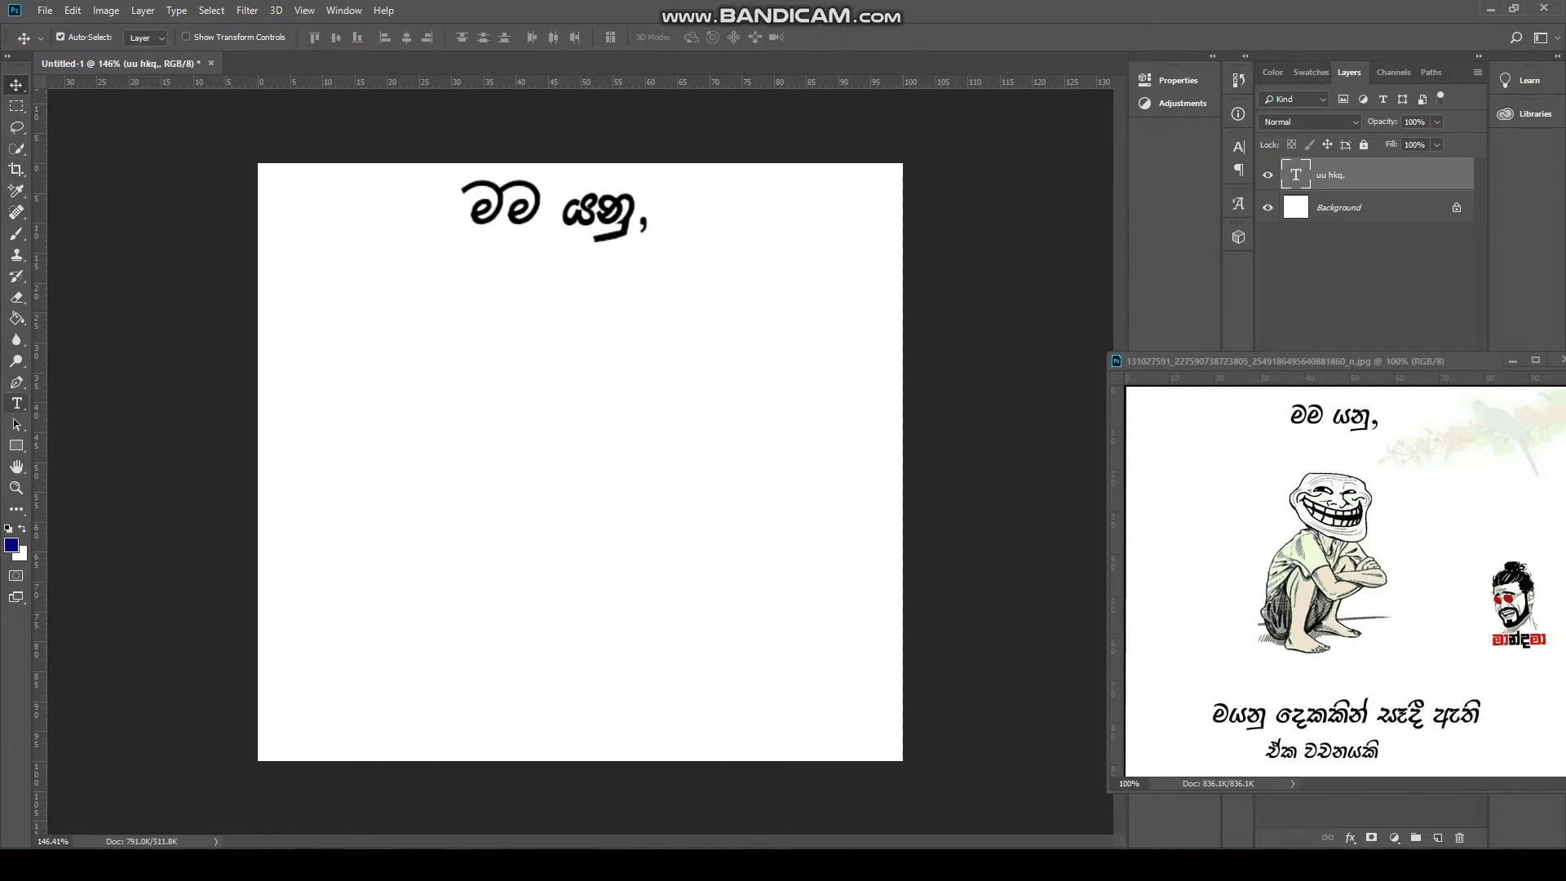
{"action": "left_click", "coordinate": [16, 403]}
{"action": "left_click_drag", "start_coordinate": [469, 214], "coordinate": [651, 213]}
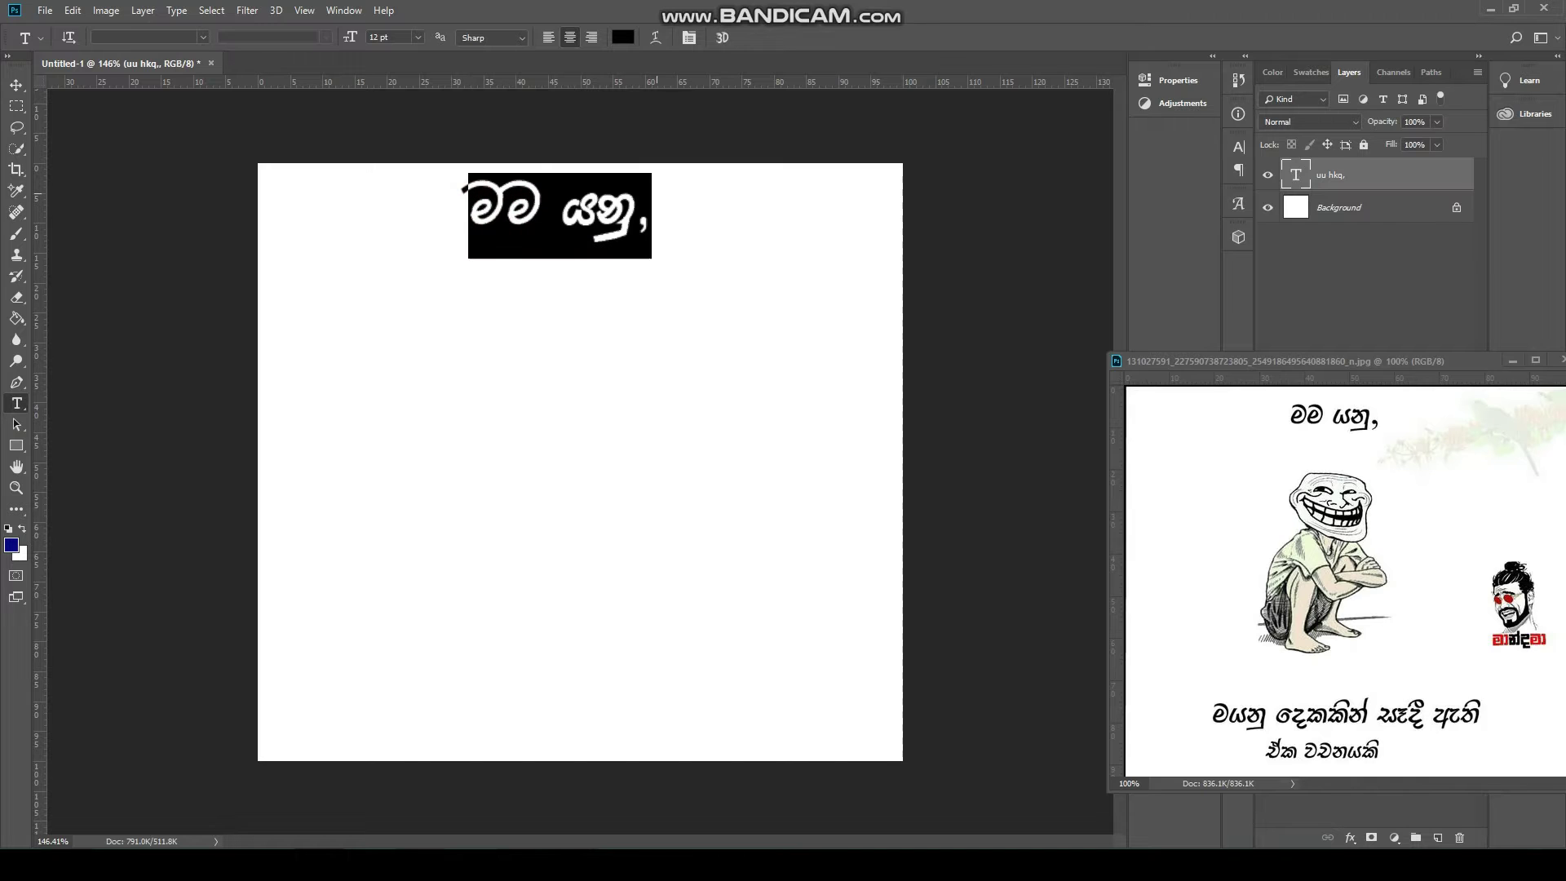
{"action": "key", "text": "Up"}
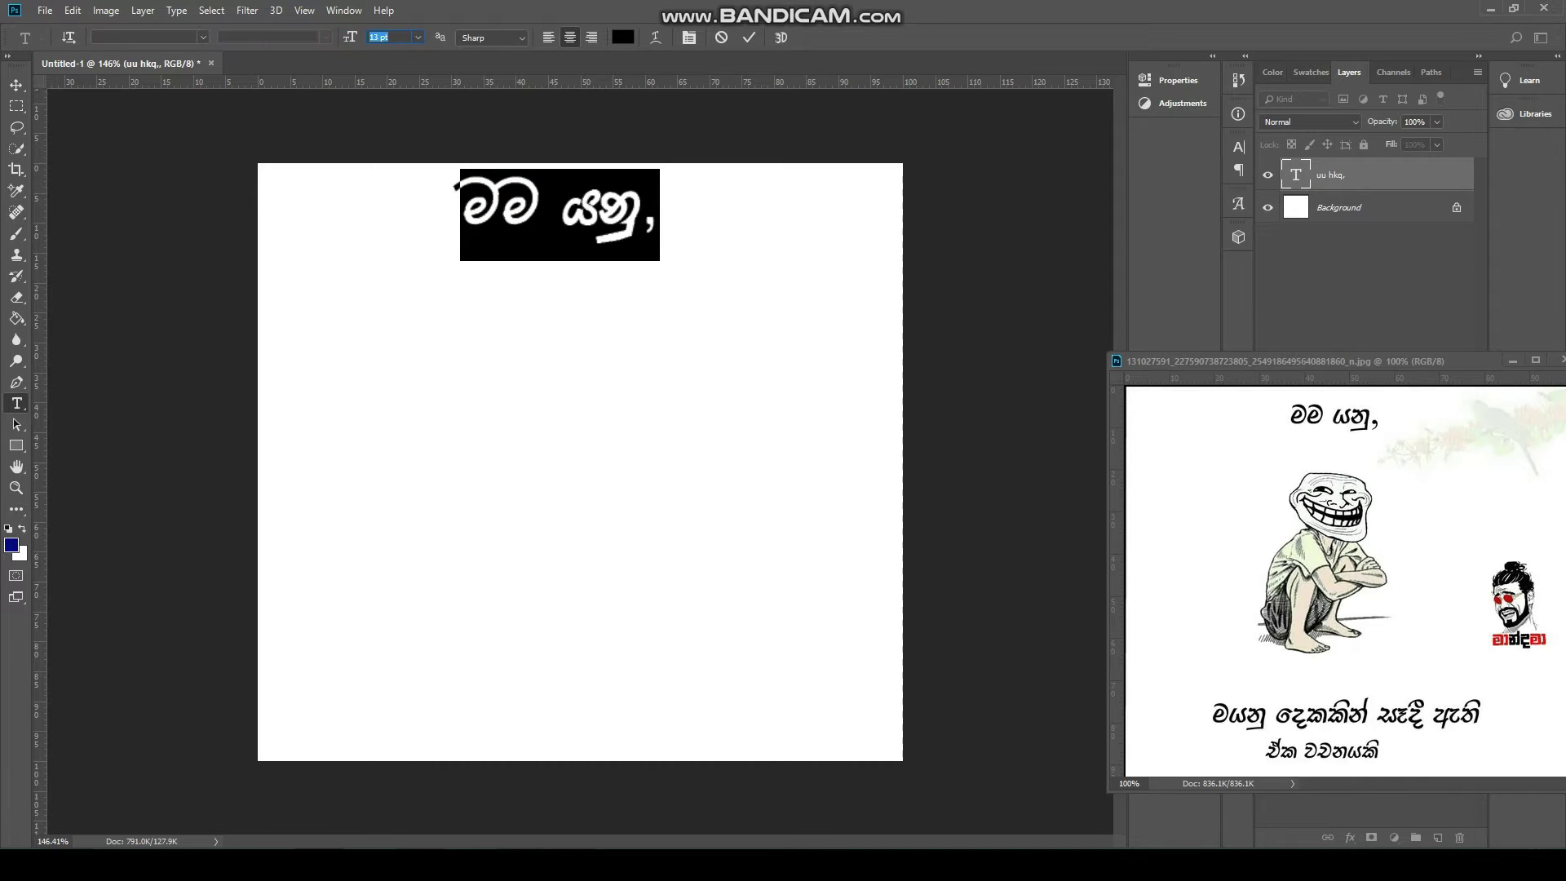
{"action": "left_click", "coordinate": [16, 84]}
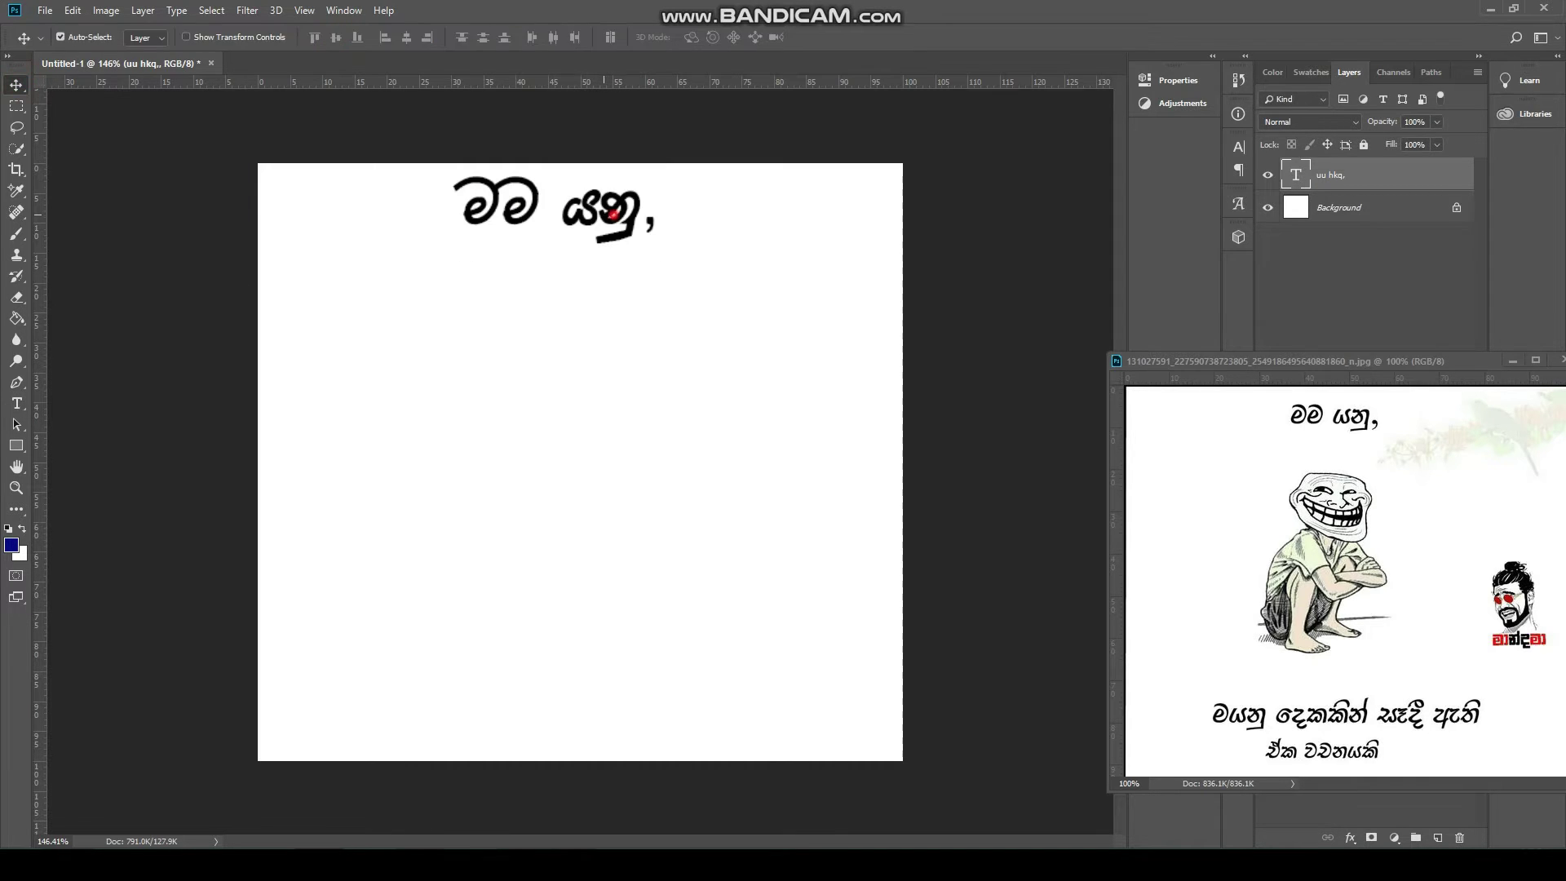
{"action": "left_click_drag", "start_coordinate": [610, 215], "coordinate": [616, 214]}
- Place the downloaded troll meme image onto the canvas and rasterize it for erasing
{"action": "key", "text": "alt+Tab"}
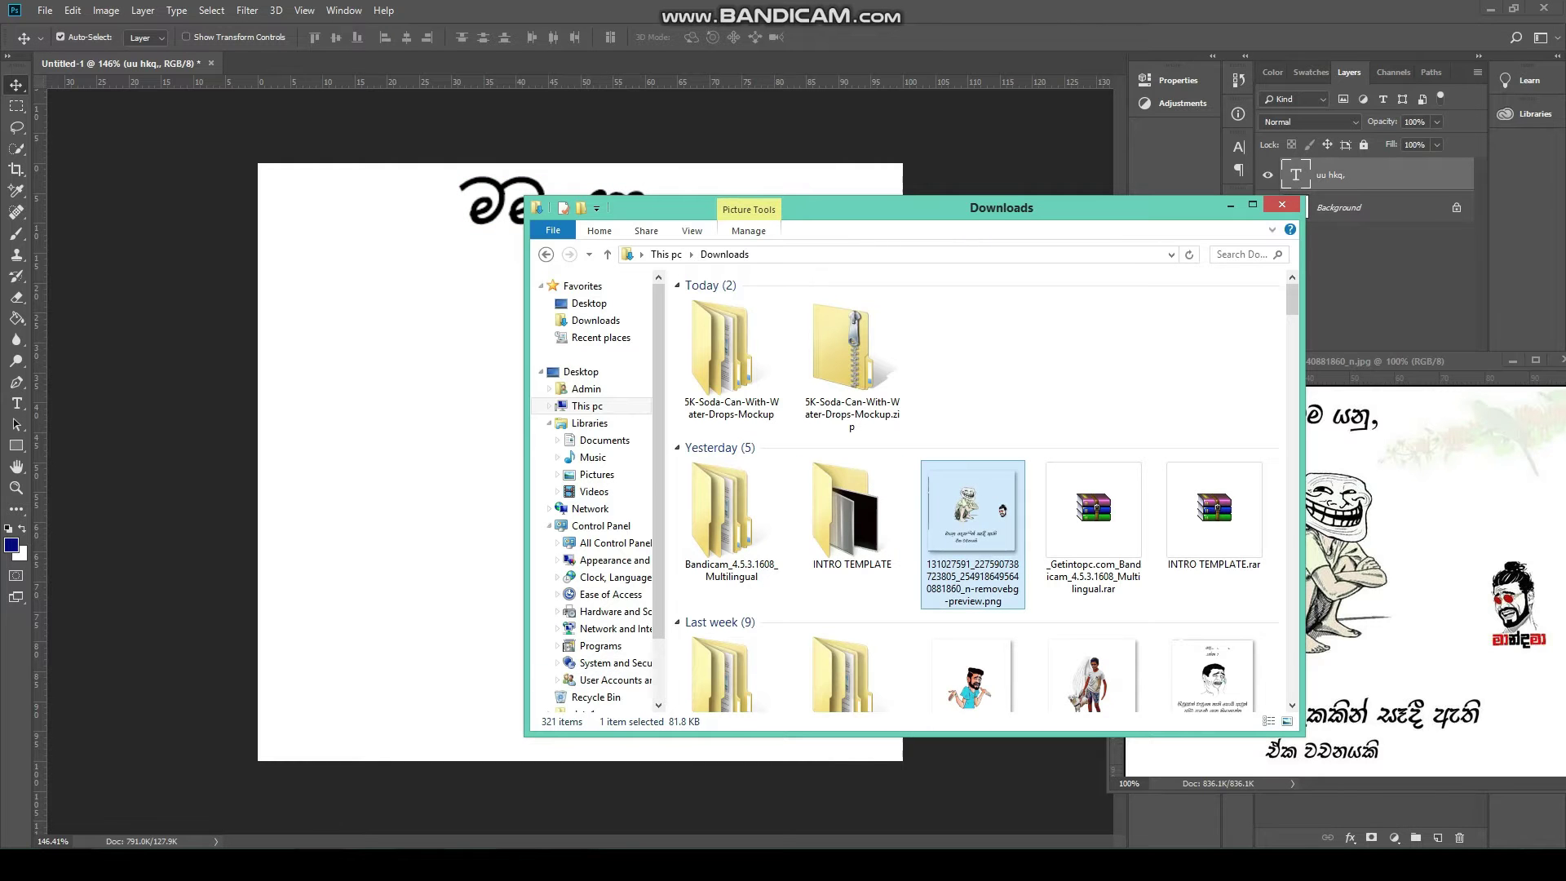
{"action": "left_click_drag", "start_coordinate": [972, 551], "coordinate": [392, 457]}
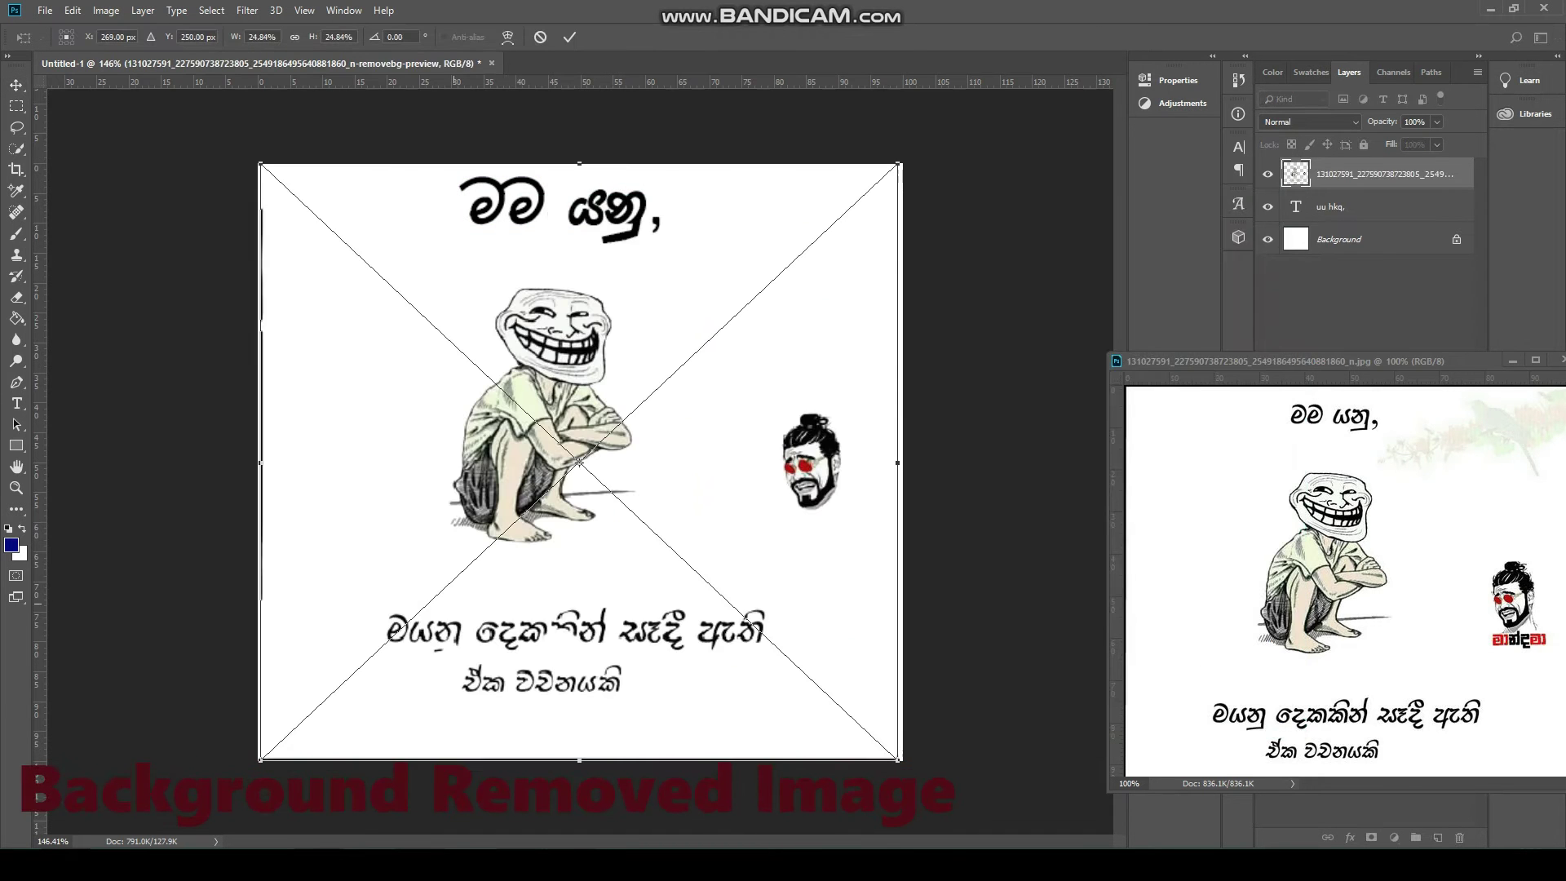
{"action": "key", "text": "Return"}
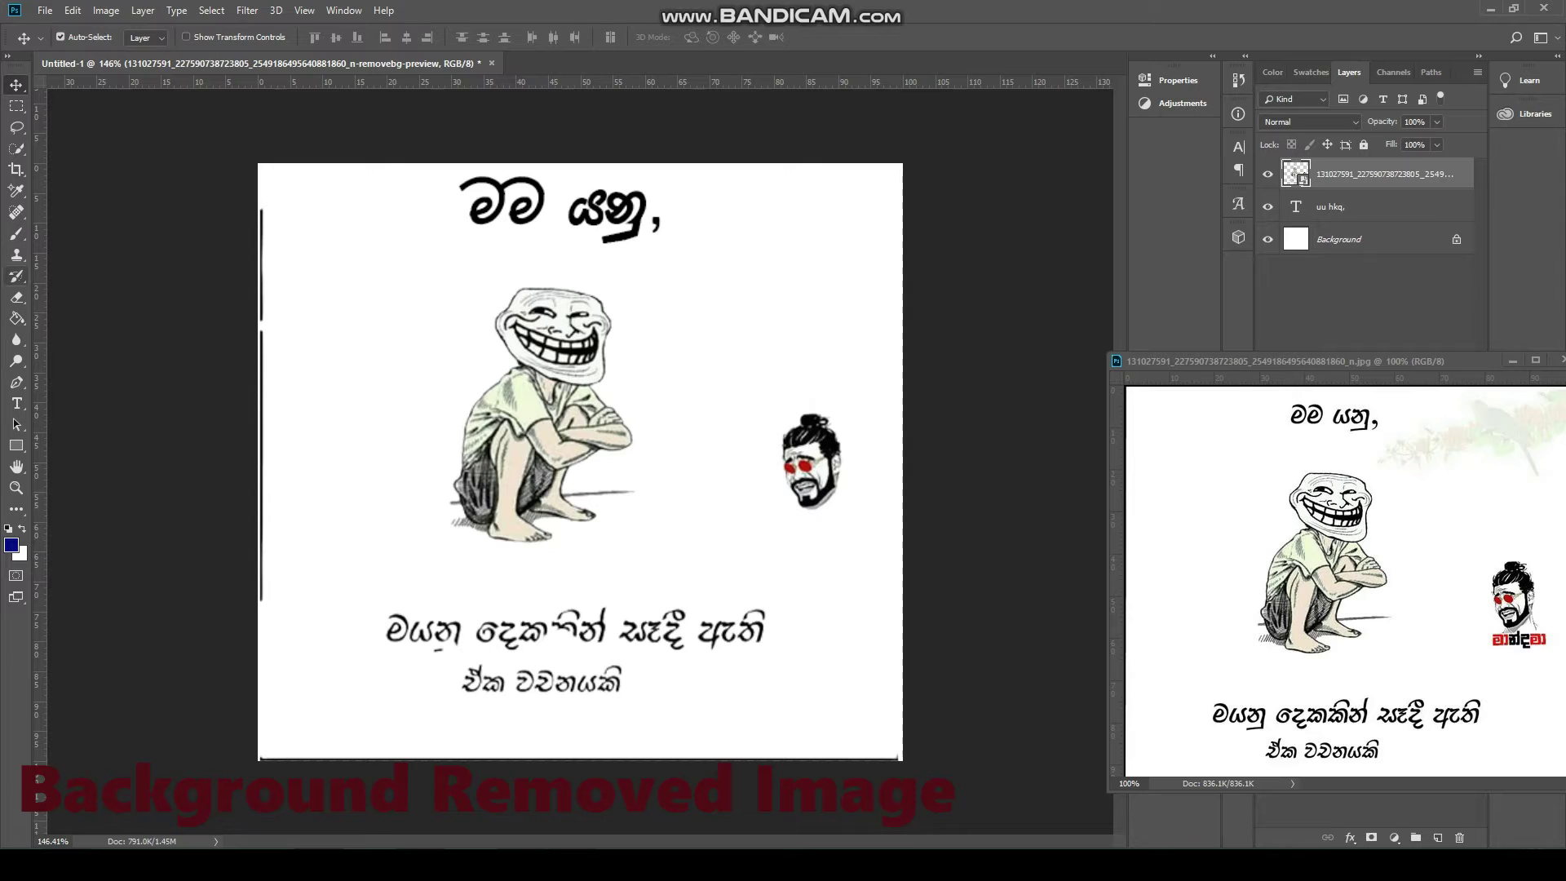
{"action": "left_click", "coordinate": [17, 297]}
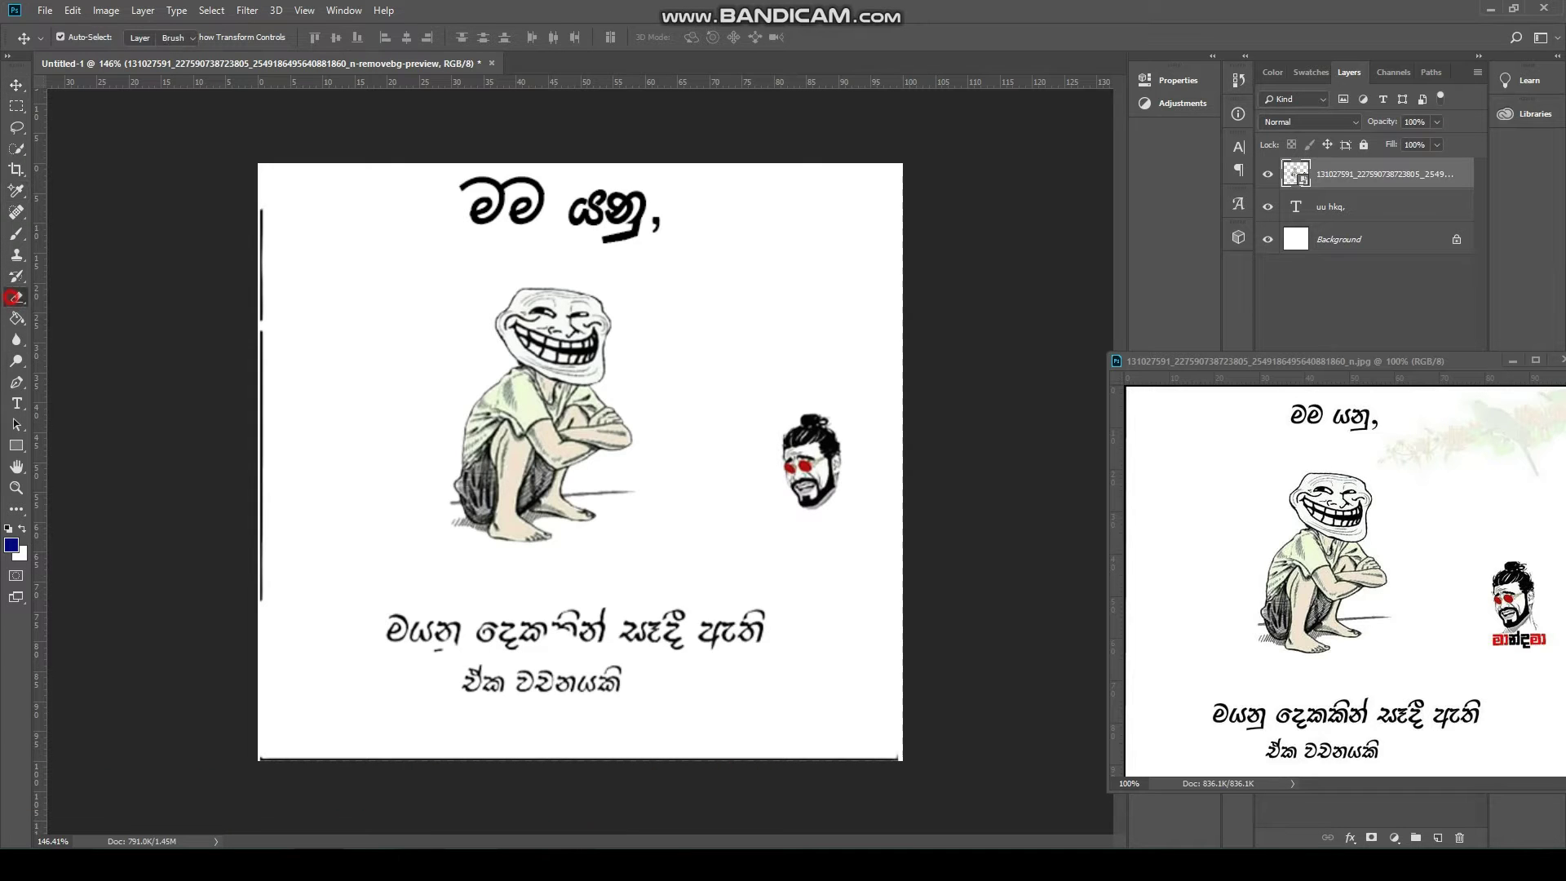
{"action": "left_click", "coordinate": [531, 554]}
{"action": "left_click", "coordinate": [760, 333]}
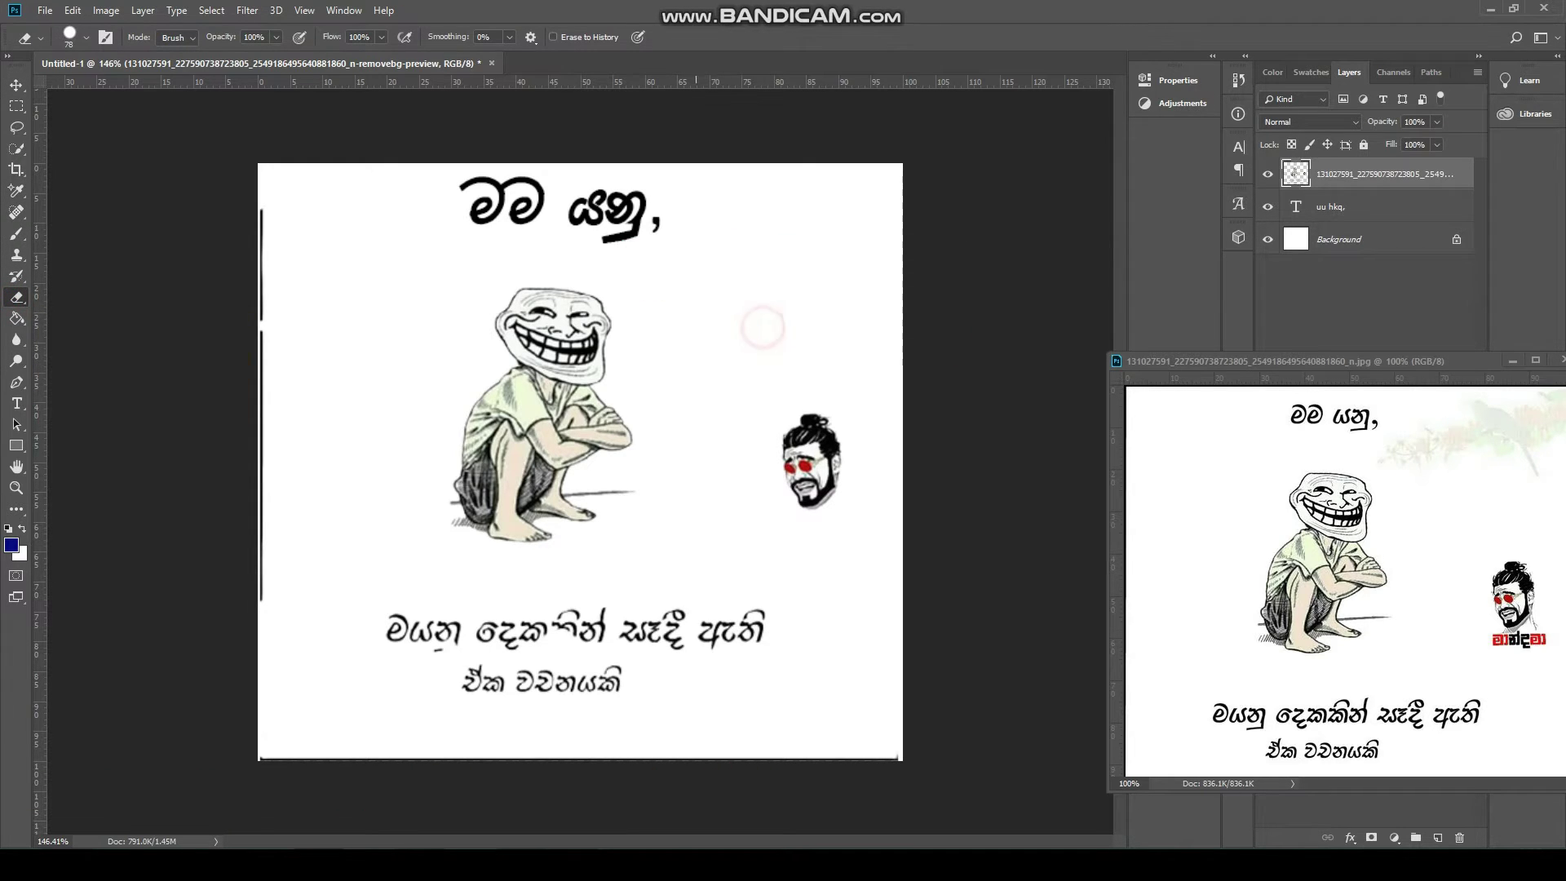
- Erase the caption lines and bottom edge line with a hard round brush, then nudge the troll down-right
{"action": "right_click", "coordinate": [294, 551]}
{"action": "left_click", "coordinate": [401, 773]}
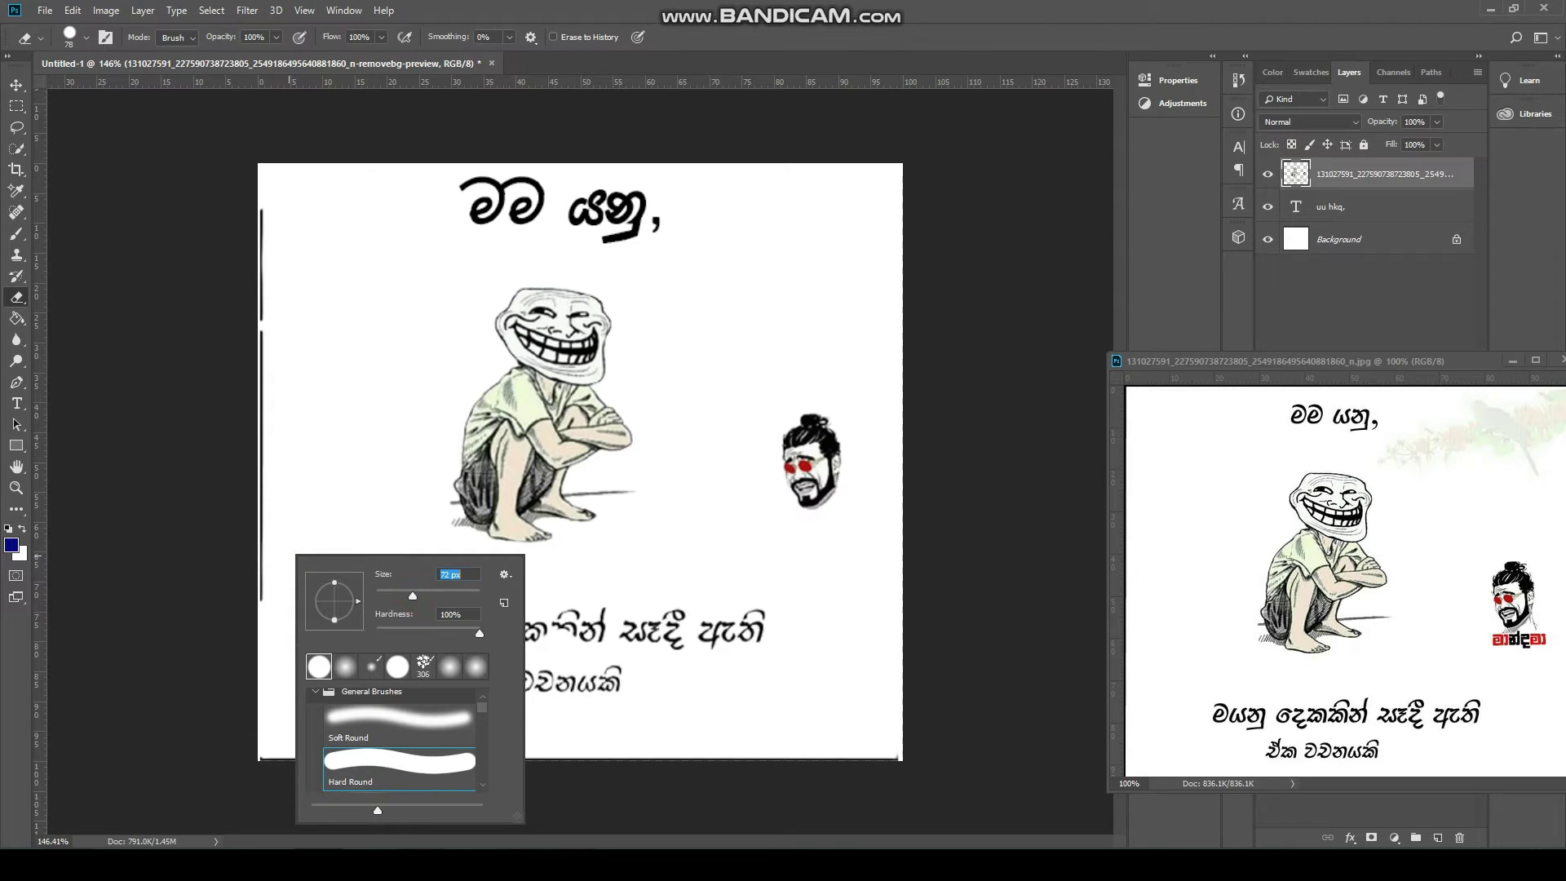
{"action": "left_click", "coordinate": [291, 541]}
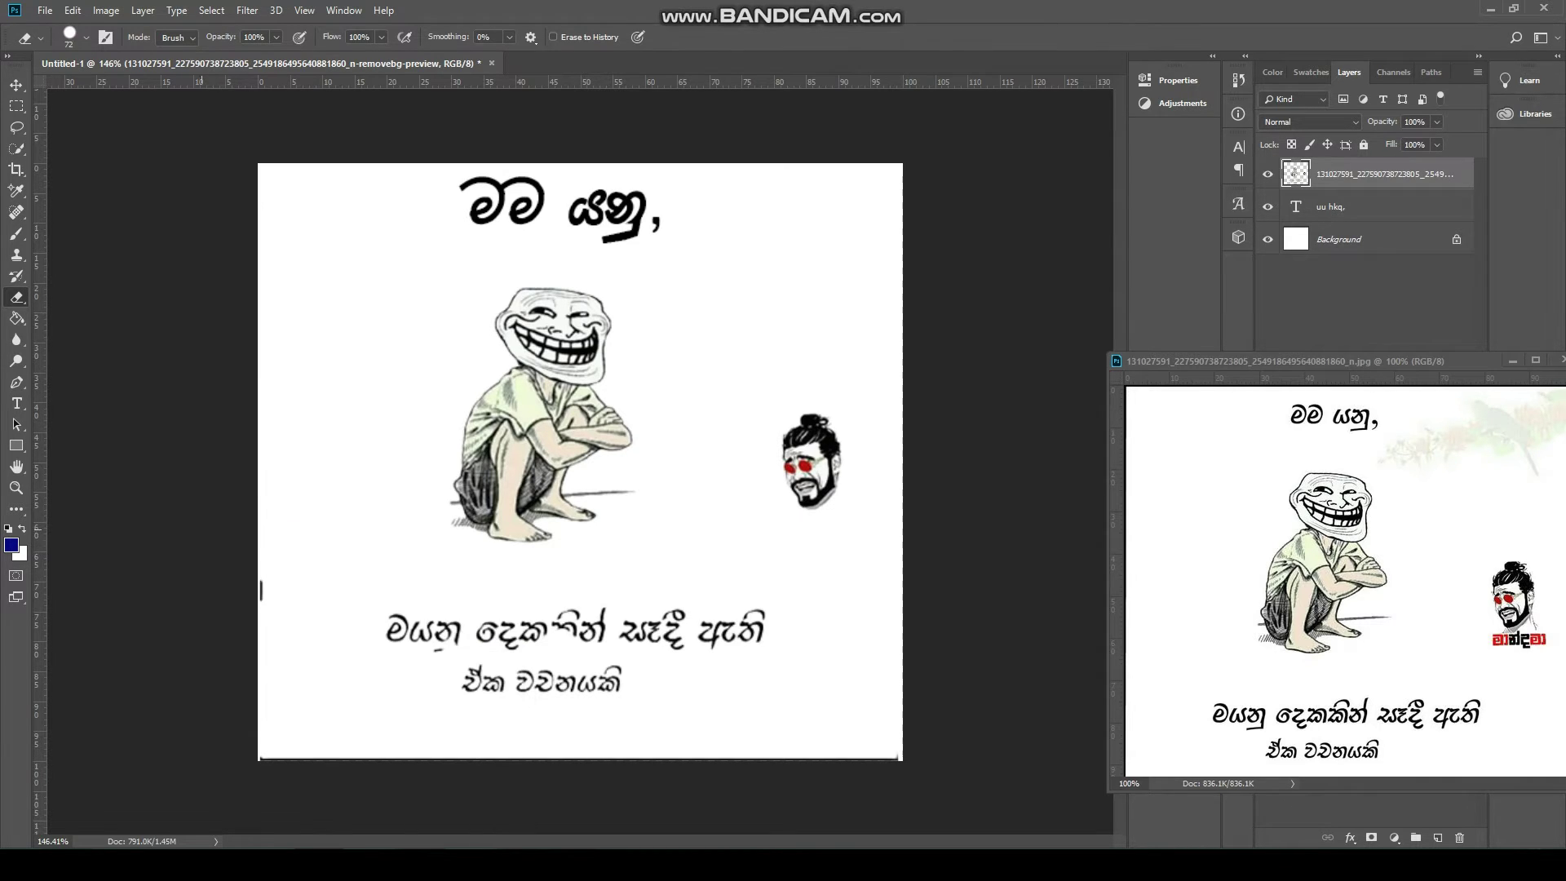
{"action": "mouse_move", "coordinate": [571, 677]}
{"action": "left_mouse_down"}
{"action": "mouse_move", "coordinate": [505, 632]}
{"action": "mouse_move", "coordinate": [663, 628]}
{"action": "mouse_move", "coordinate": [803, 469]}
{"action": "mouse_move", "coordinate": [784, 435]}
{"action": "left_mouse_up"}
{"action": "left_click_drag", "start_coordinate": [579, 758], "coordinate": [815, 759]}
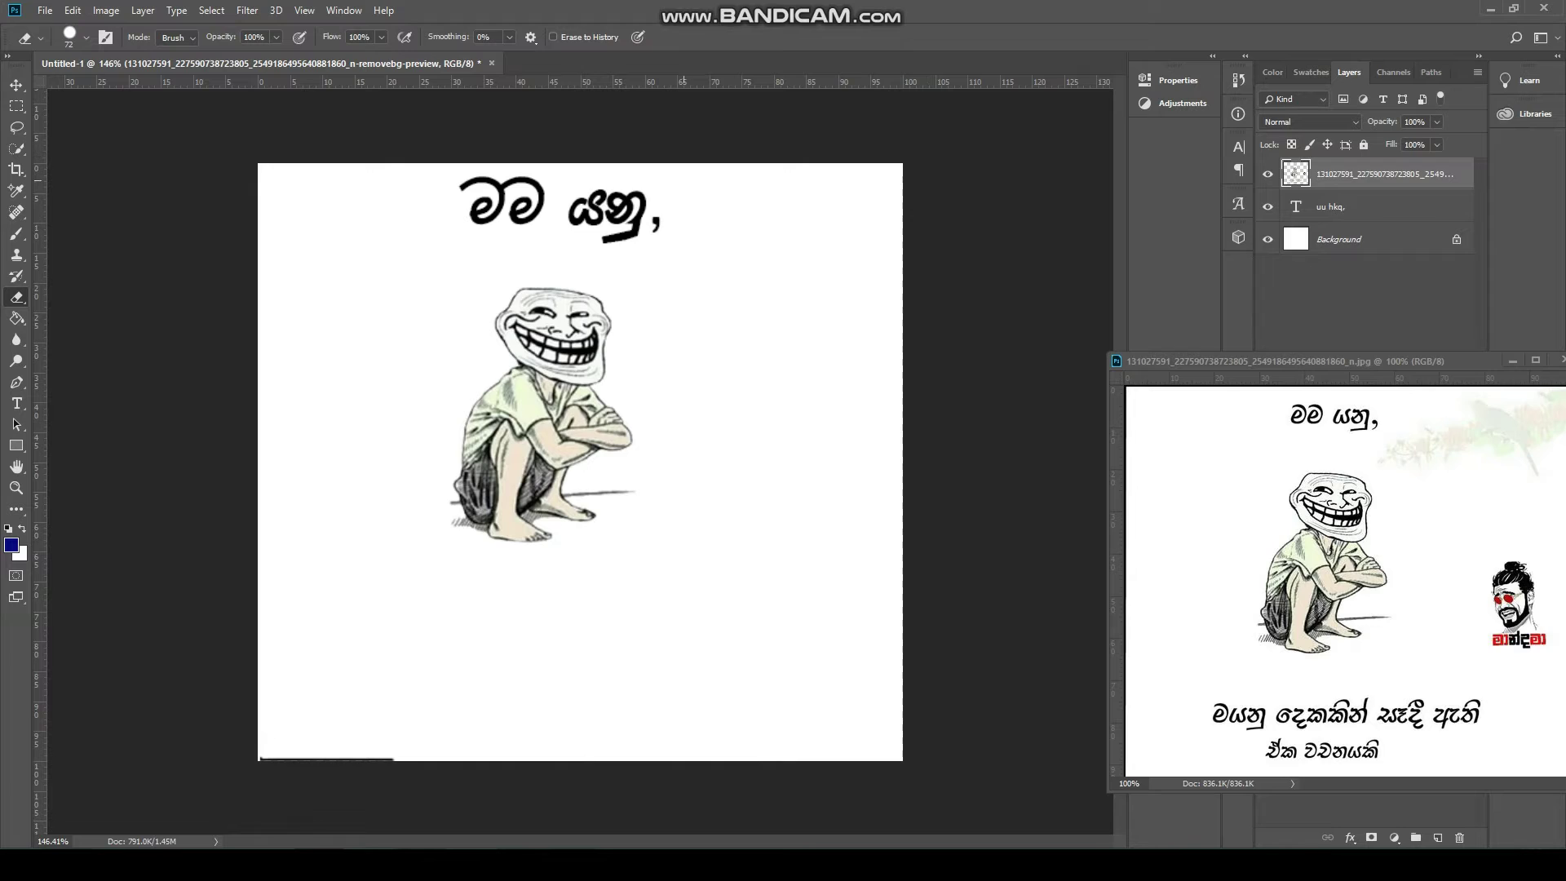
{"action": "left_click_drag", "start_coordinate": [273, 758], "coordinate": [554, 758]}
{"action": "key", "text": "v"}
{"action": "left_click_drag", "start_coordinate": [536, 405], "coordinate": [557, 426]}
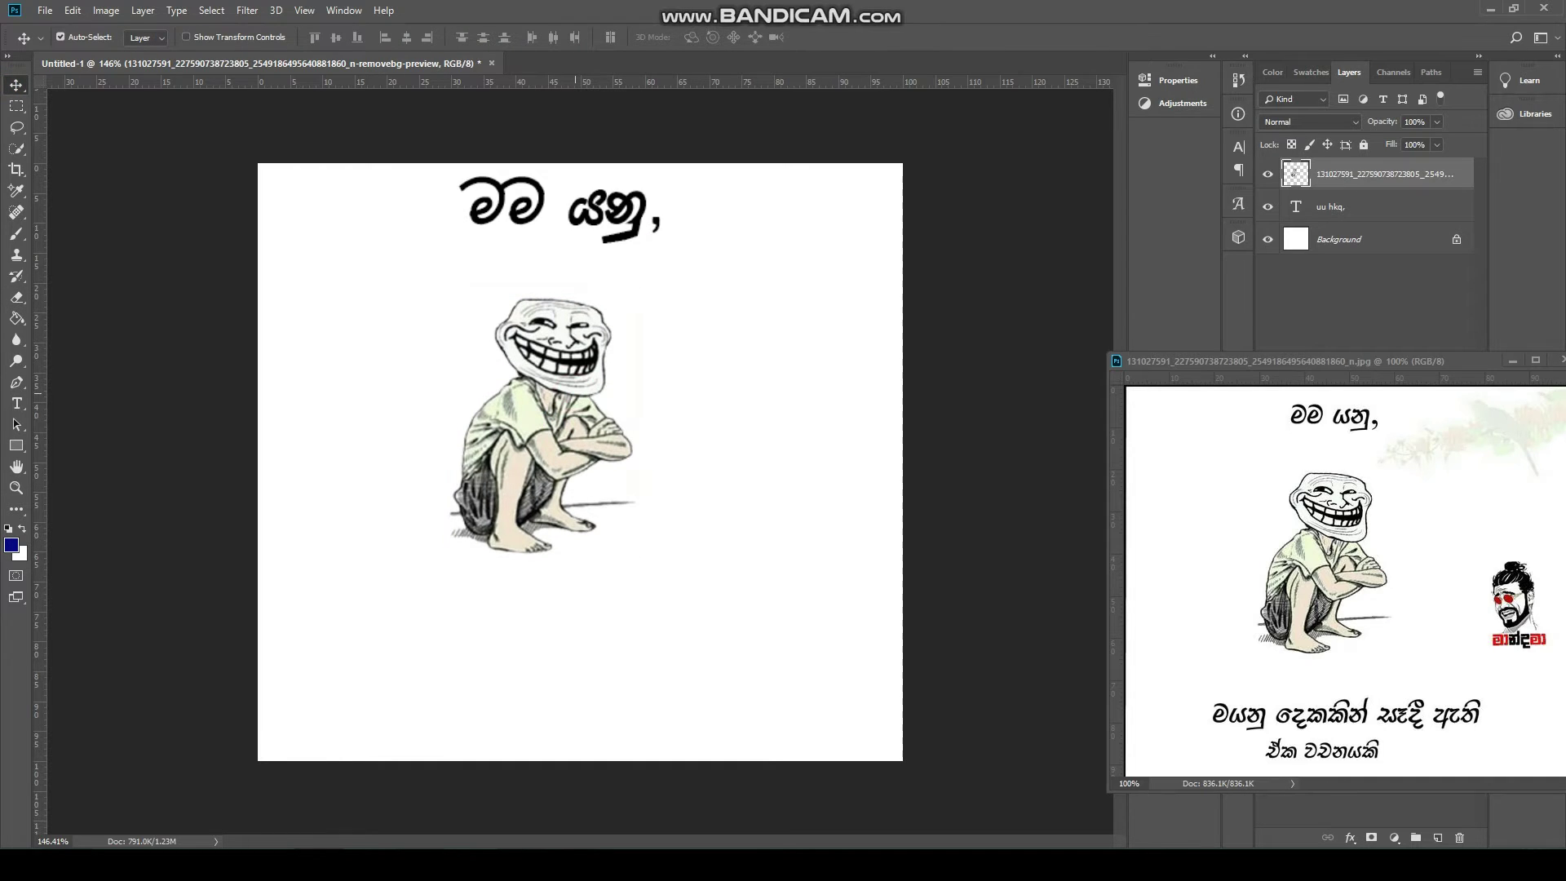
{"action": "left_click_drag", "start_coordinate": [557, 426], "coordinate": [567, 426]}
- Shift the troll figure slightly left using Free Transform
{"action": "key", "text": "y"}
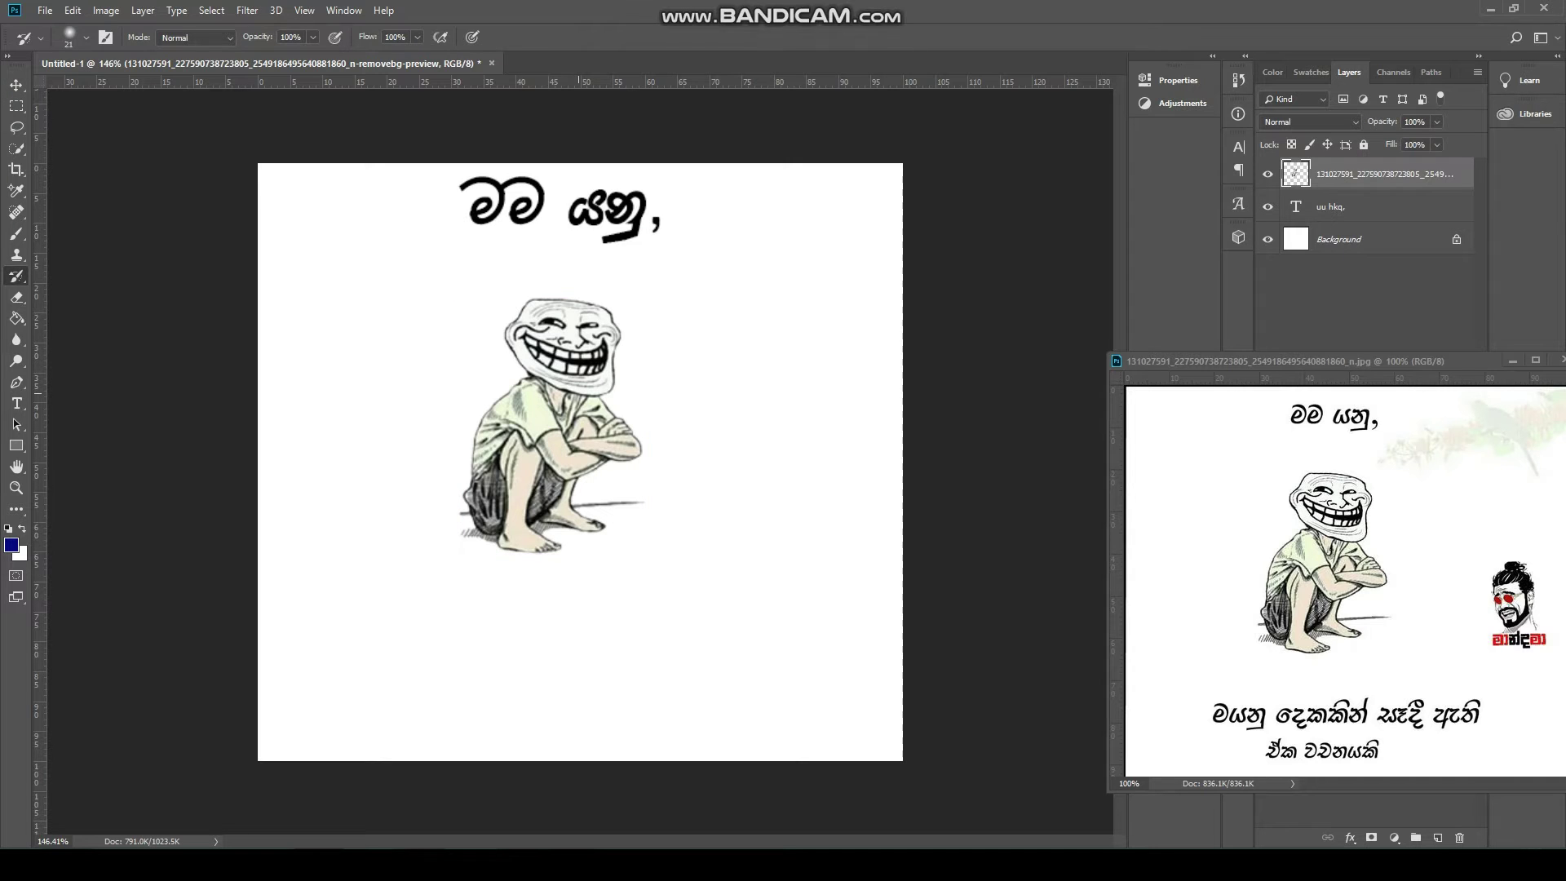
{"action": "key", "text": "ctrl+t"}
{"action": "left_click_drag", "start_coordinate": [579, 396], "coordinate": [569, 396]}
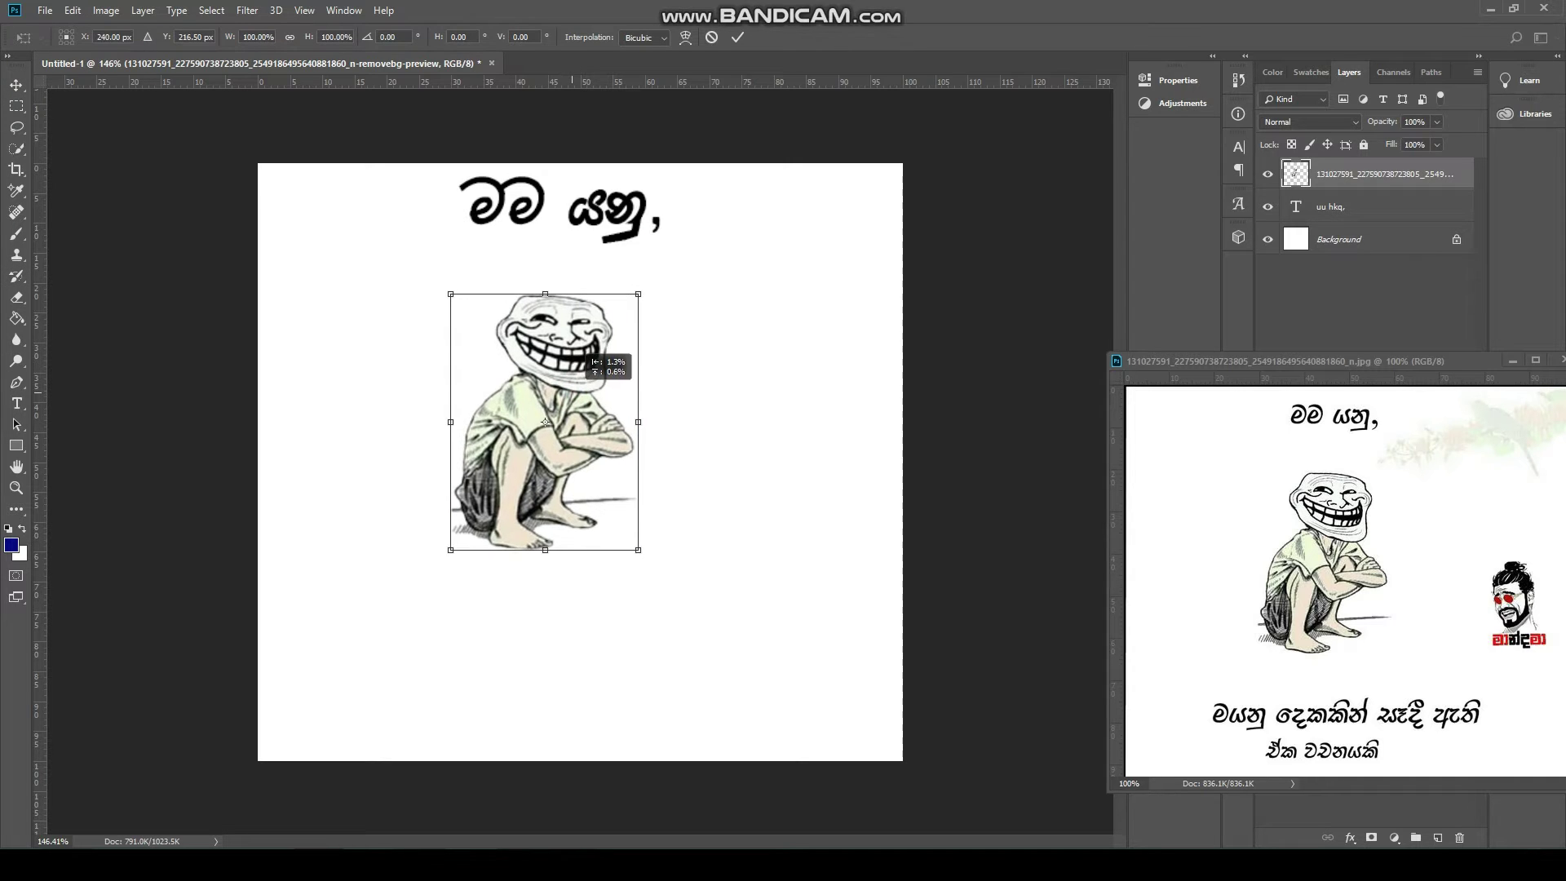
{"action": "key", "text": "Return"}
- Duplicate the title layer below the troll and select its text
{"action": "key", "text": "v"}
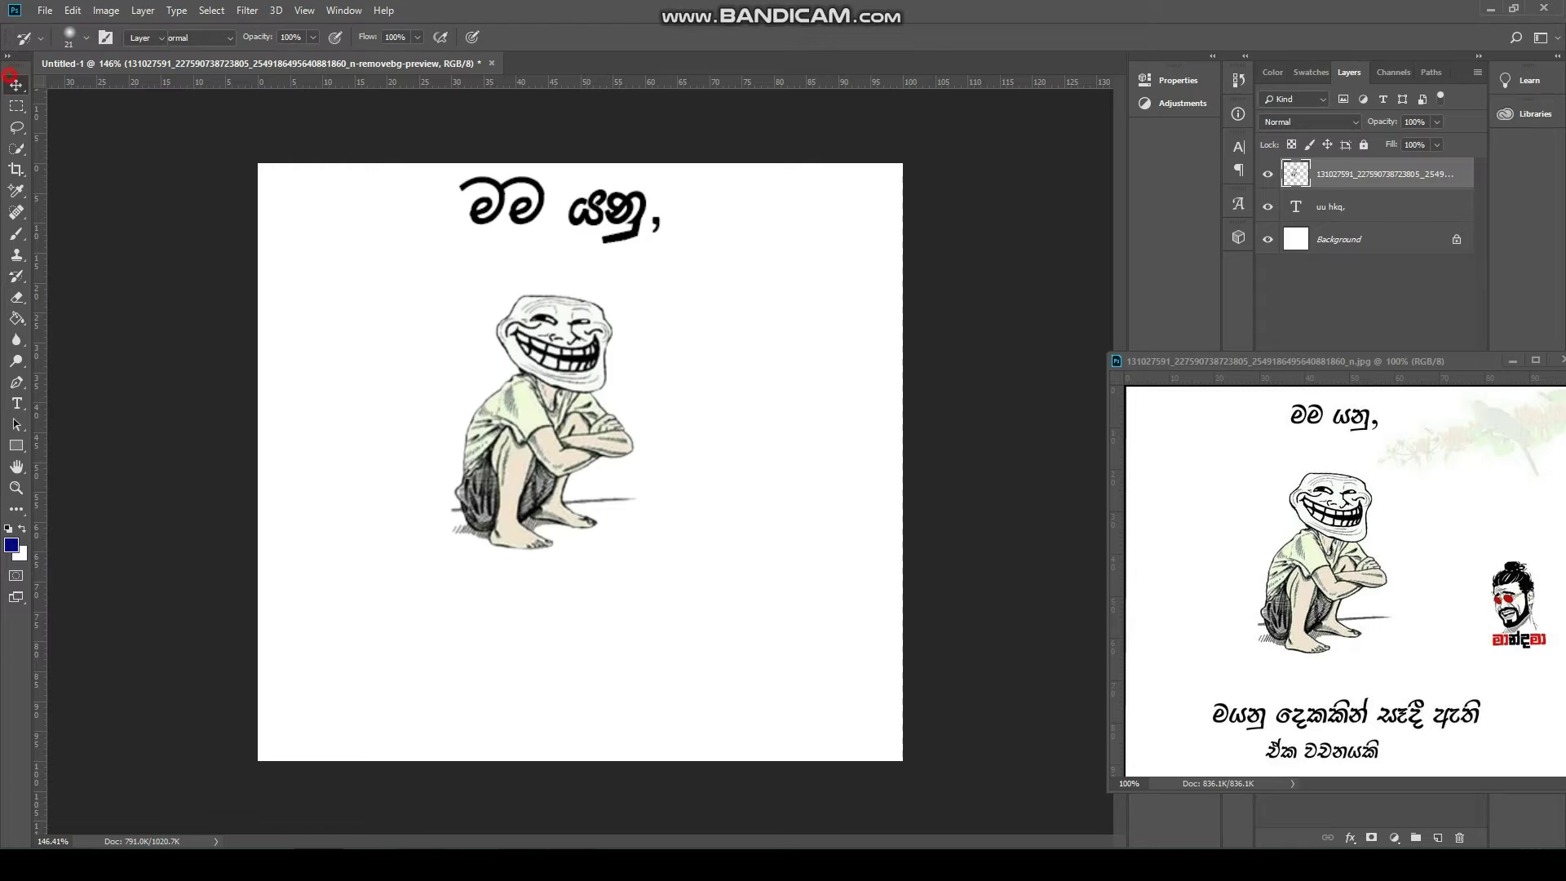
{"action": "left_click_drag", "start_coordinate": [505, 208], "coordinate": [465, 656]}
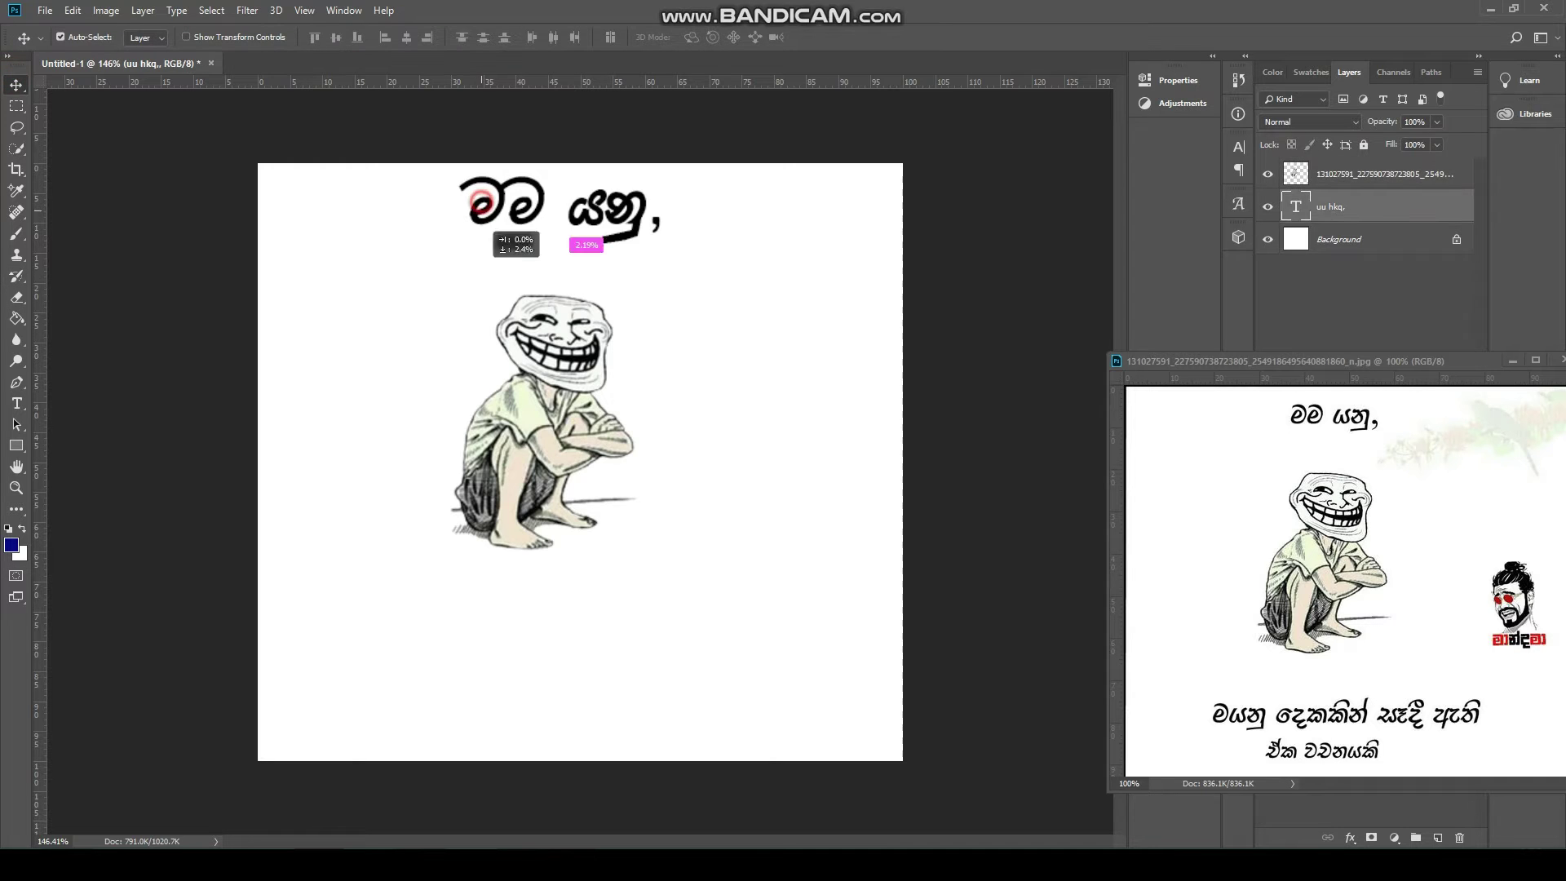
{"action": "key", "text": "t"}
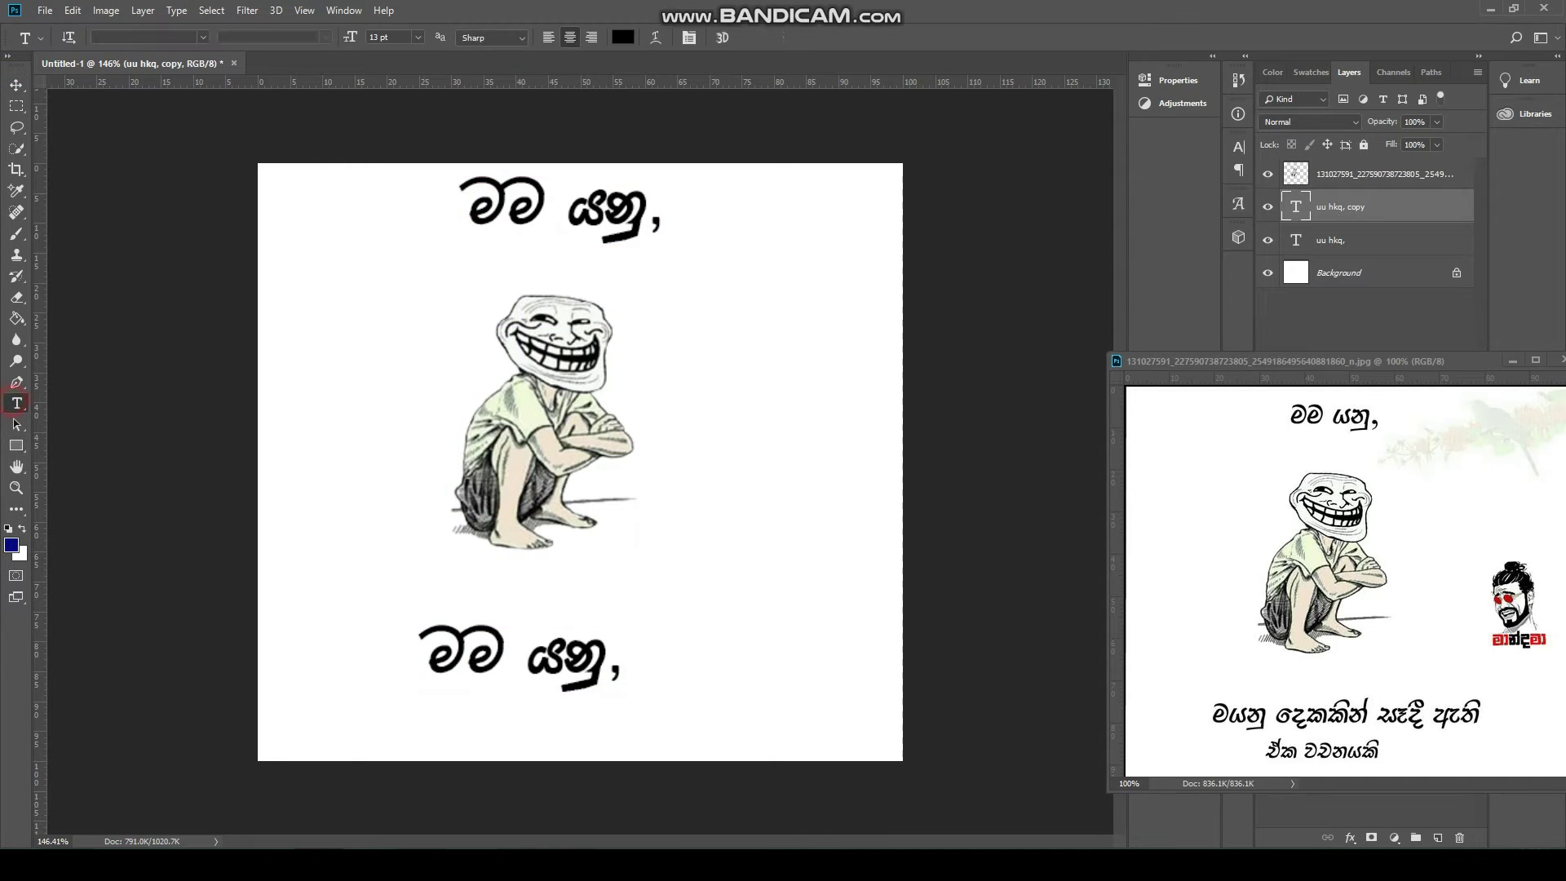
{"action": "left_click_drag", "start_coordinate": [417, 652], "coordinate": [624, 685]}
- Convert the first caption line to legacy font on the Helakuru site and copy it
{"action": "key", "text": "alt+Tab"}
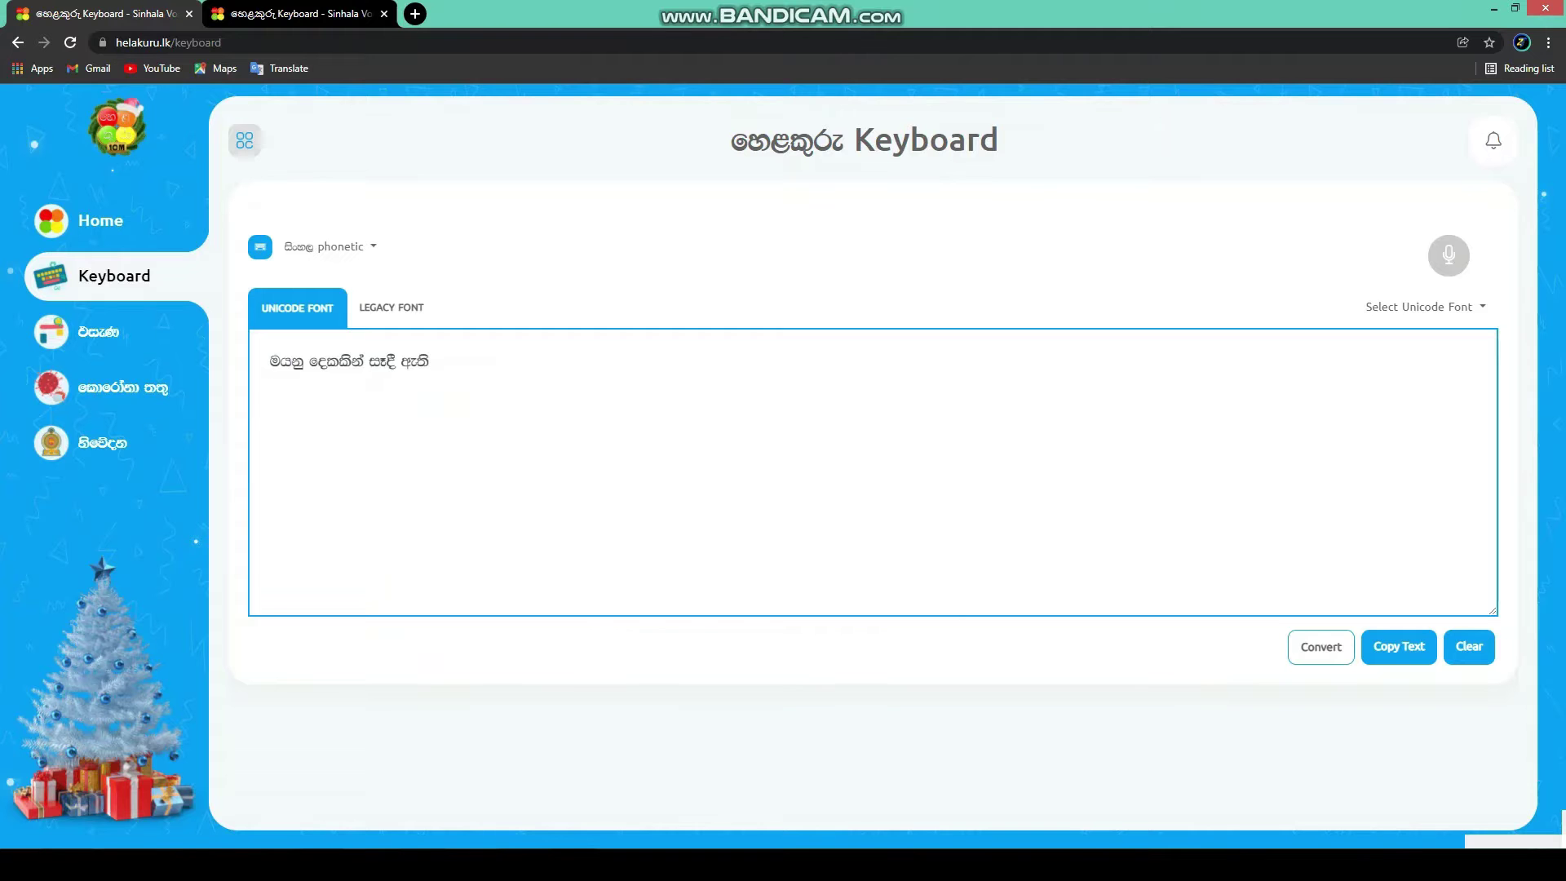
{"action": "left_click", "coordinate": [1321, 646]}
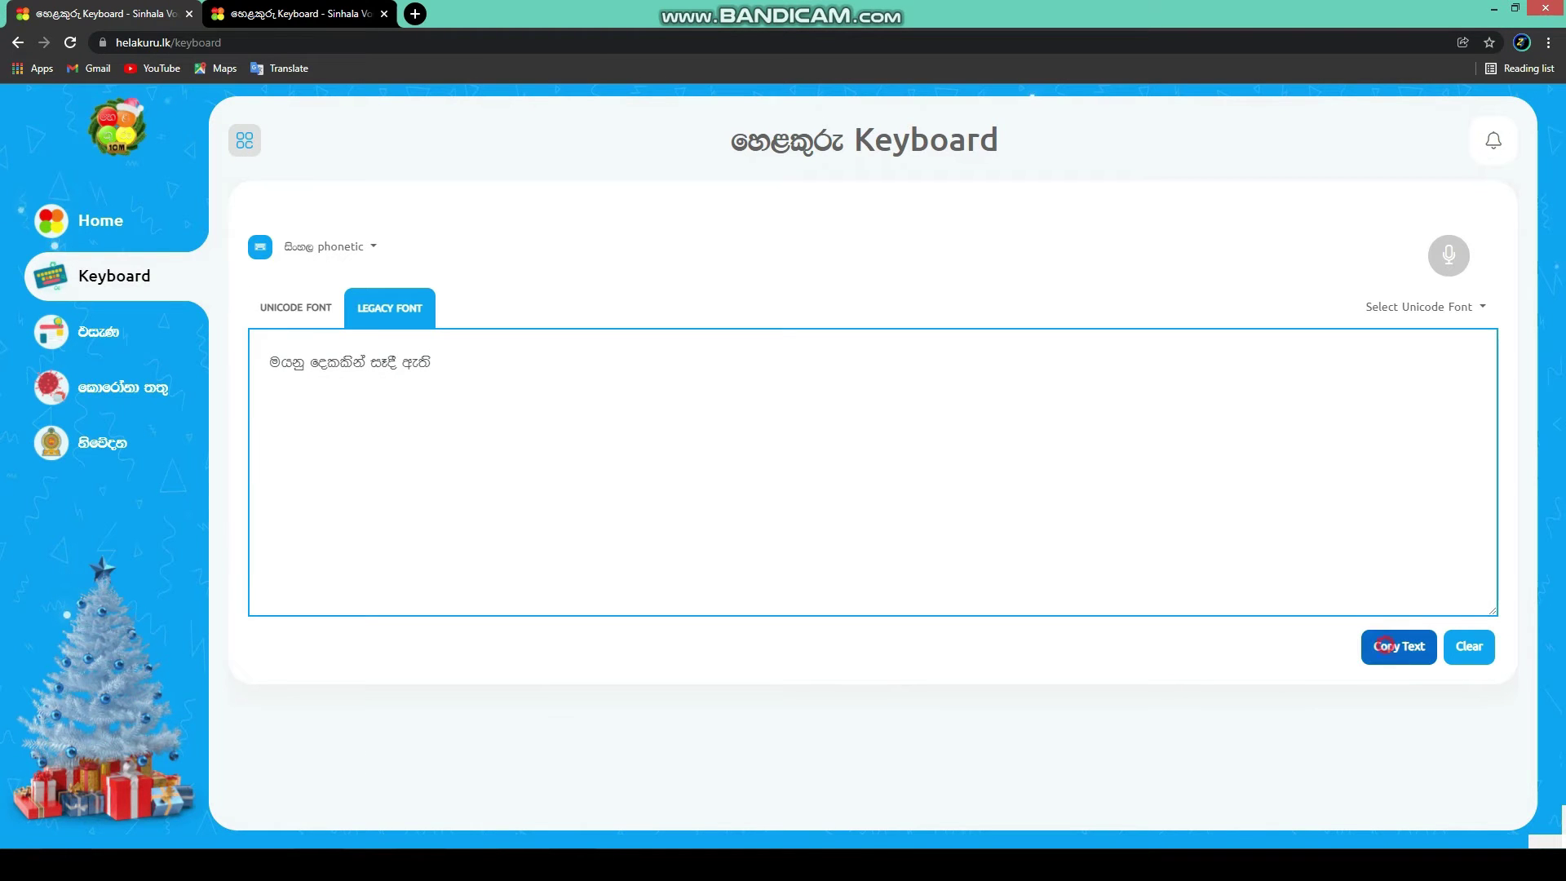
{"action": "left_click", "coordinate": [1398, 647]}
{"action": "key", "text": "alt+Tab"}
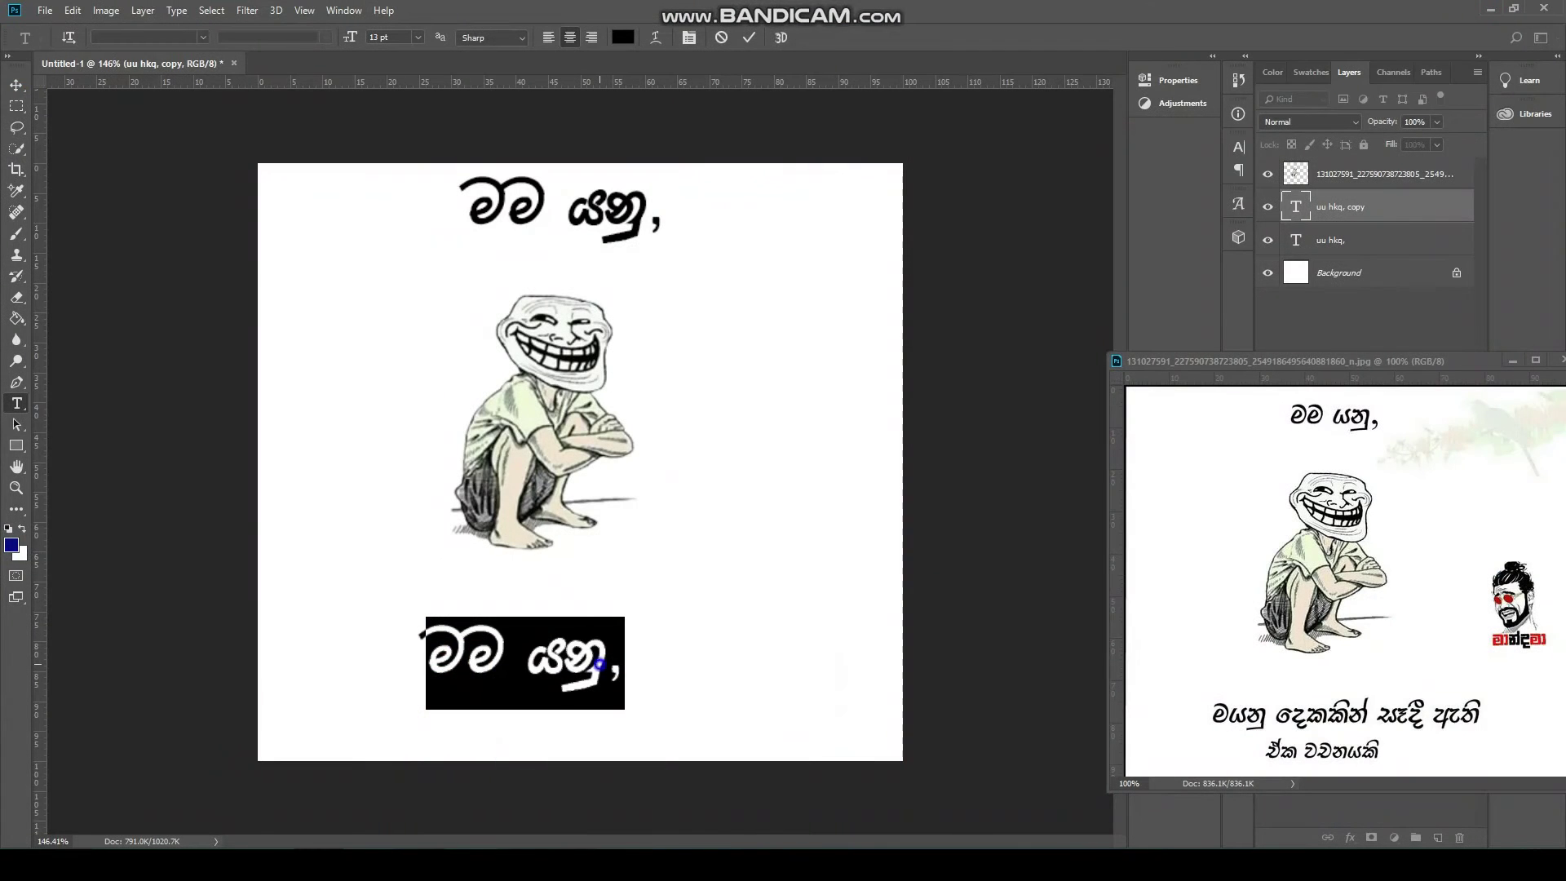
- Paste 'මයනු දෙකකින් සෑදී ඇති' over the duplicated text and shift the line right
{"action": "right_click", "coordinate": [600, 664]}
{"action": "left_click", "coordinate": [656, 401]}
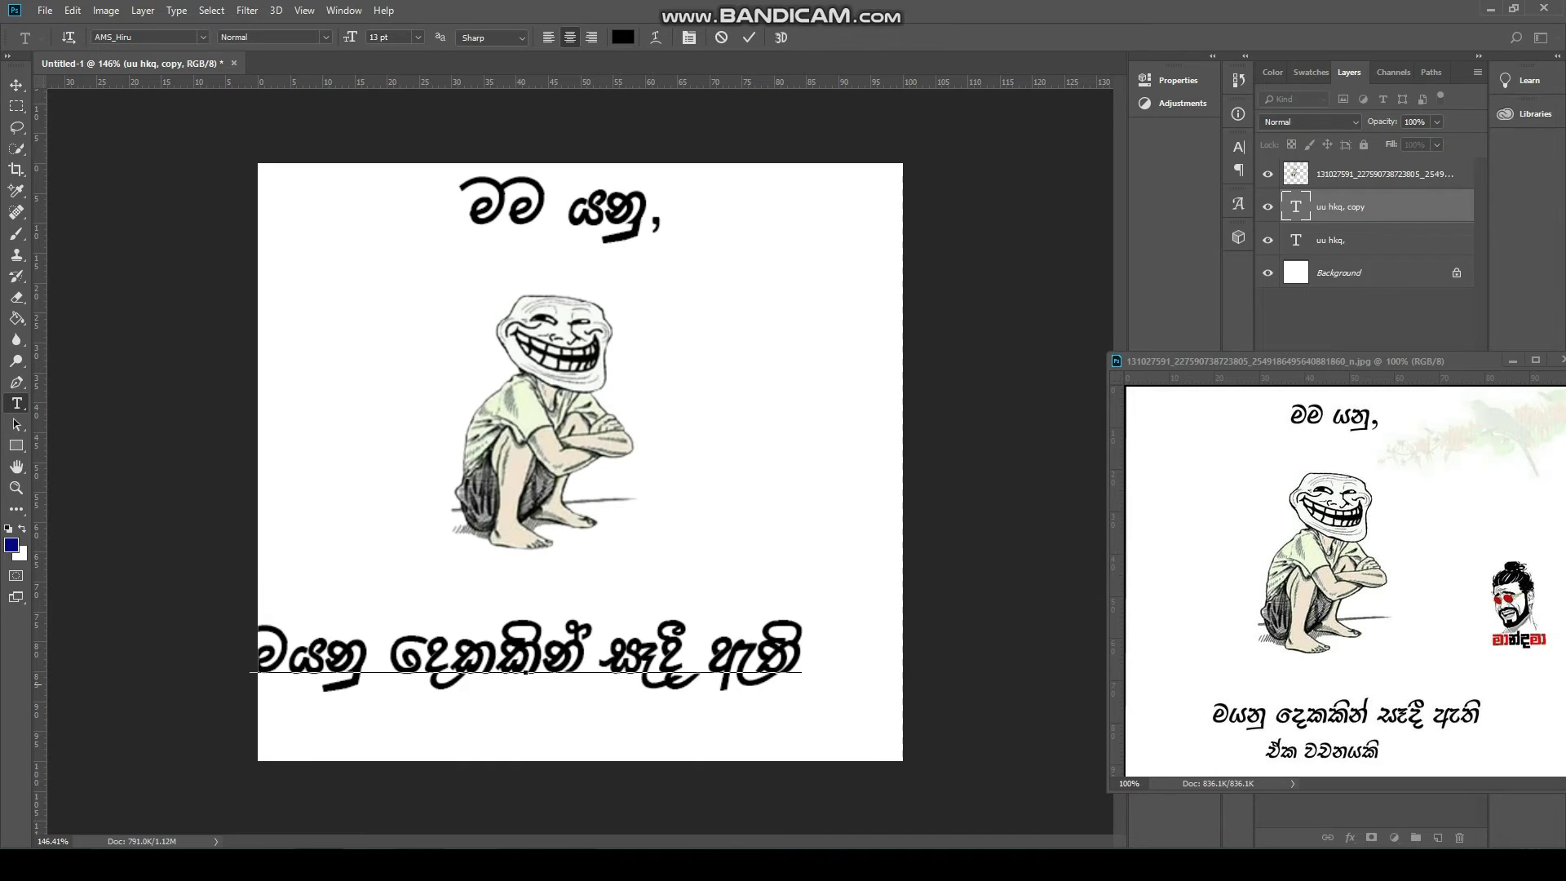
{"action": "left_click_drag", "start_coordinate": [807, 649], "coordinate": [251, 662]}
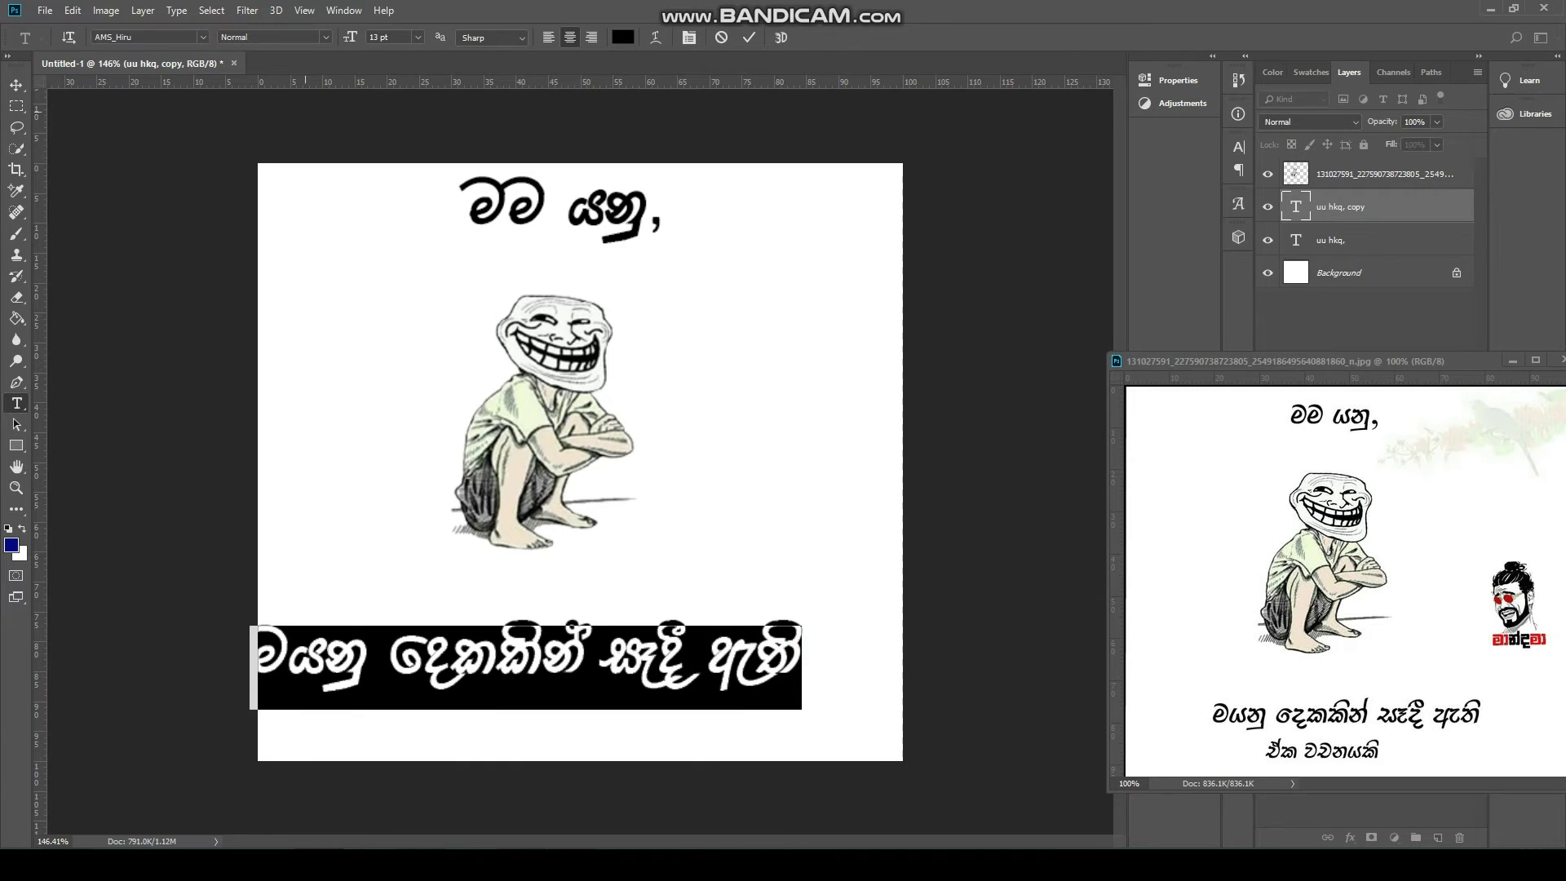
{"action": "left_click", "coordinate": [16, 85]}
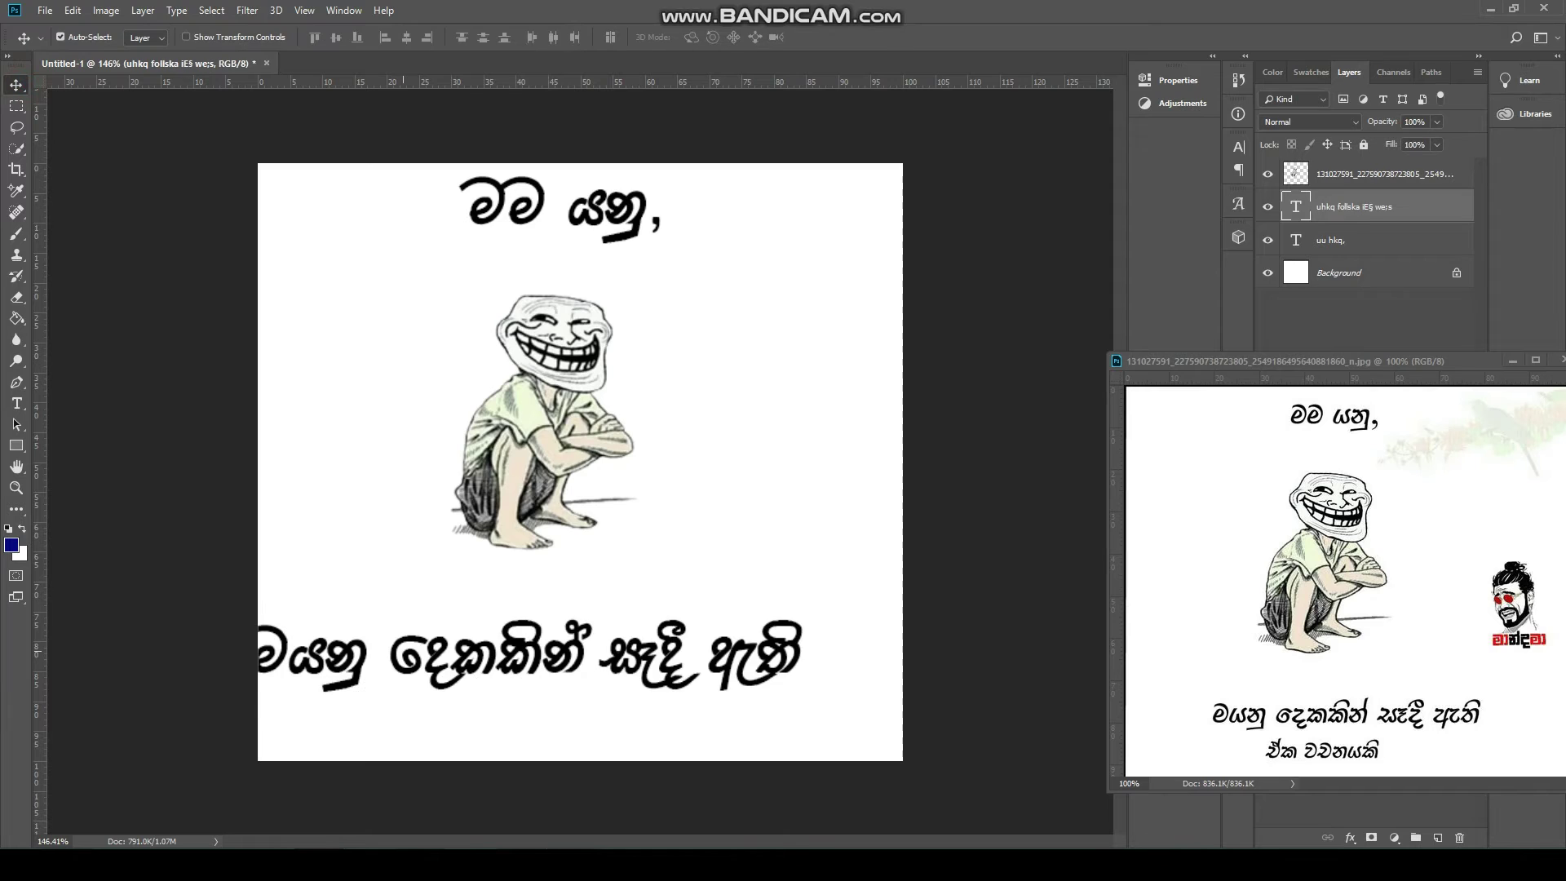
{"action": "mouse_move", "coordinate": [416, 652]}
{"action": "left_mouse_down"}
{"action": "mouse_move", "coordinate": [491, 653]}
{"action": "mouse_move", "coordinate": [470, 644]}
{"action": "left_mouse_up"}
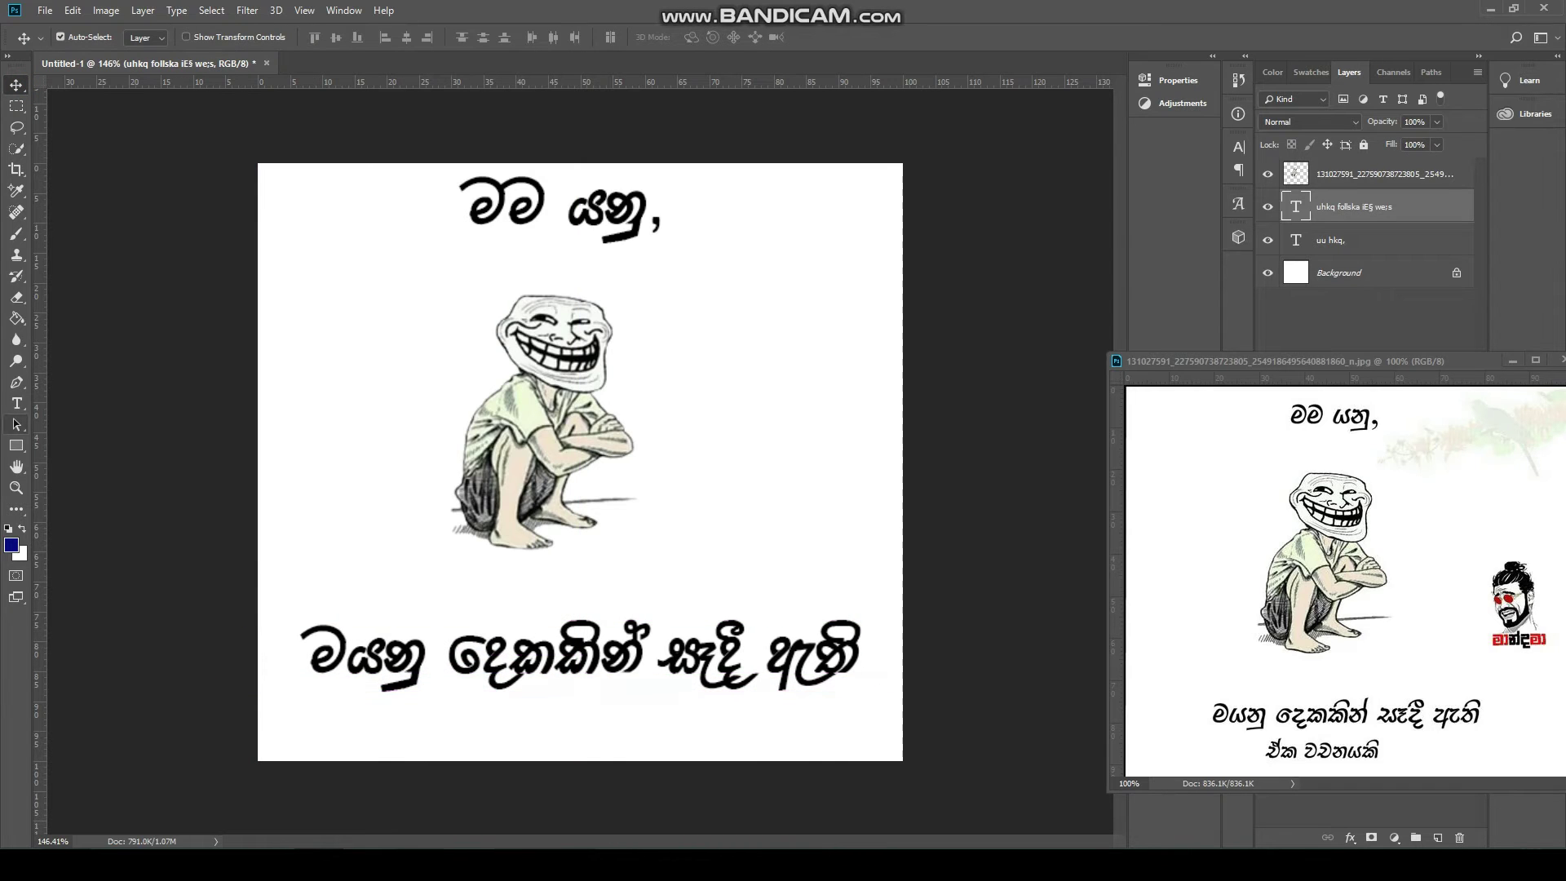
- Reduce the caption to 11 pt and move it up slightly
{"action": "left_click", "coordinate": [17, 403]}
{"action": "left_click_drag", "start_coordinate": [307, 660], "coordinate": [860, 660]}
{"action": "left_click_drag", "start_coordinate": [352, 37], "coordinate": [347, 37]}
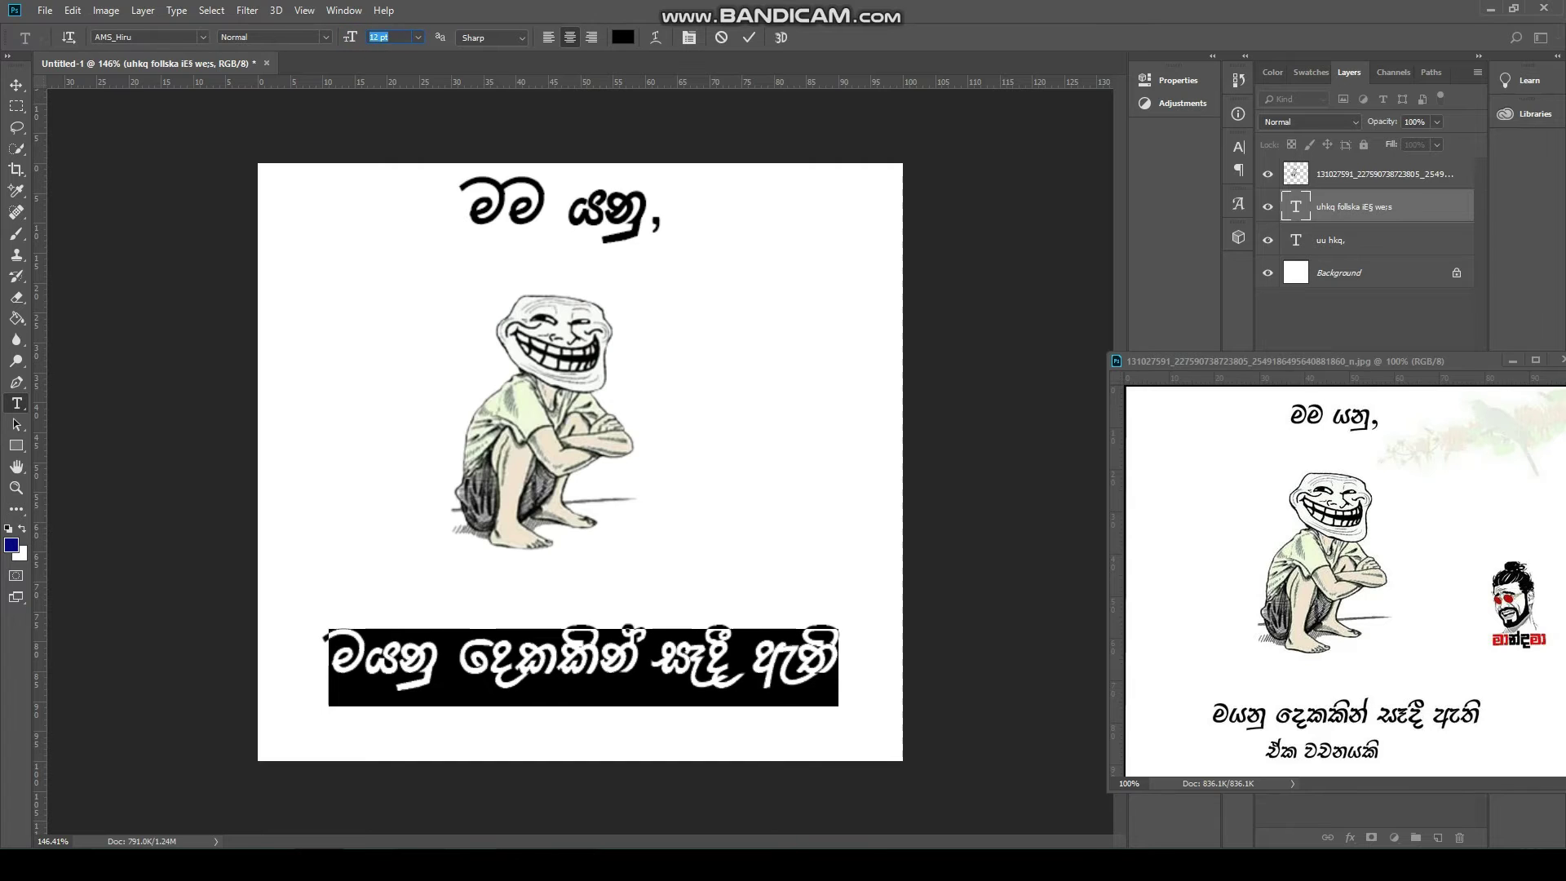
{"action": "key", "text": "Down"}
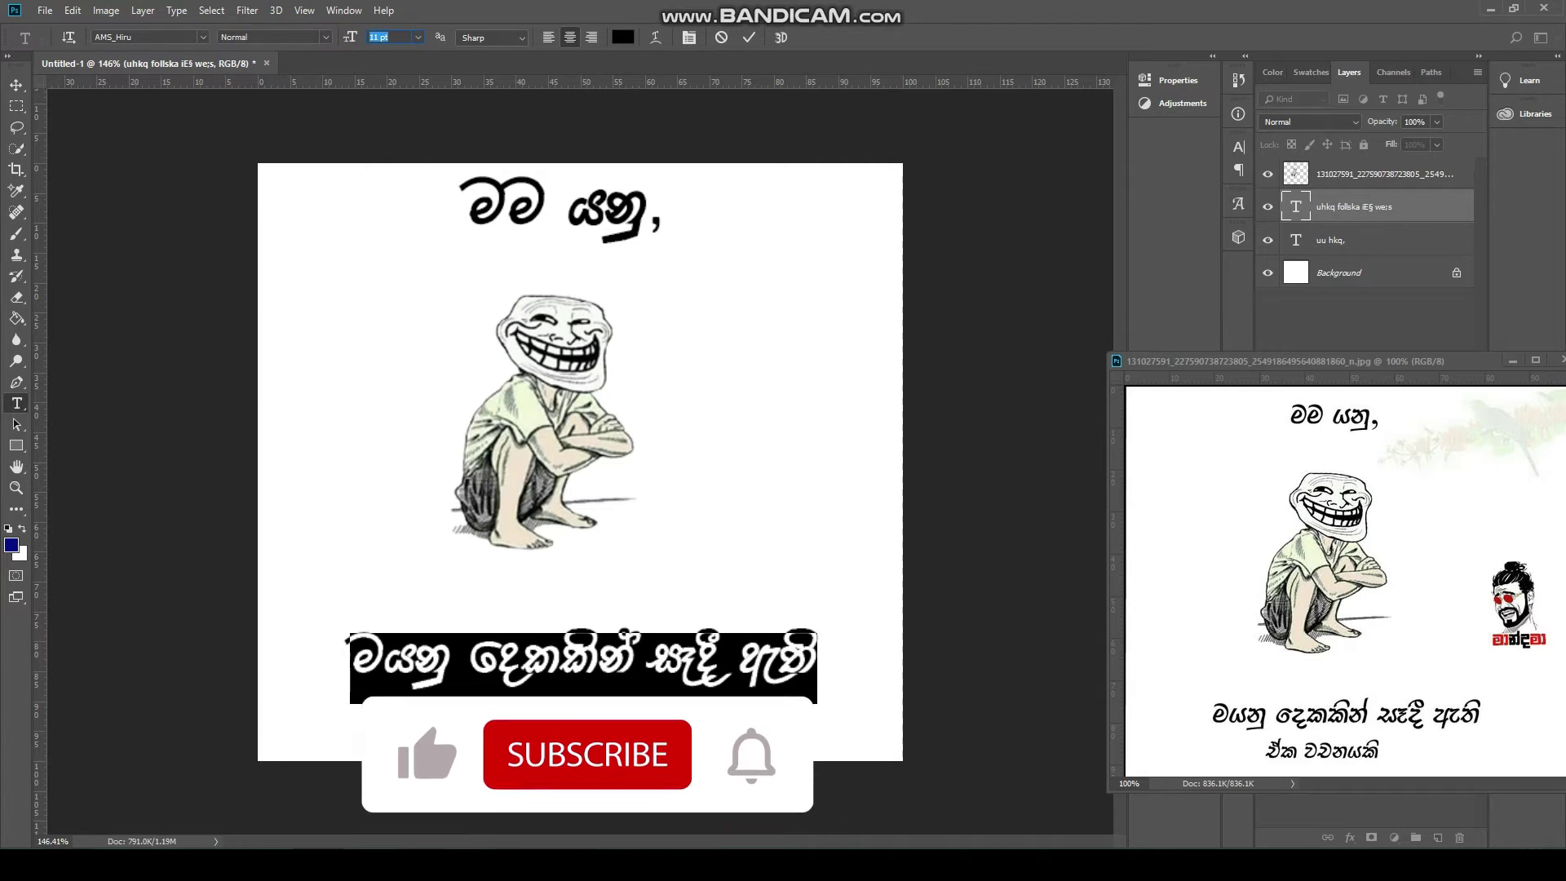
{"action": "left_click", "coordinate": [16, 84]}
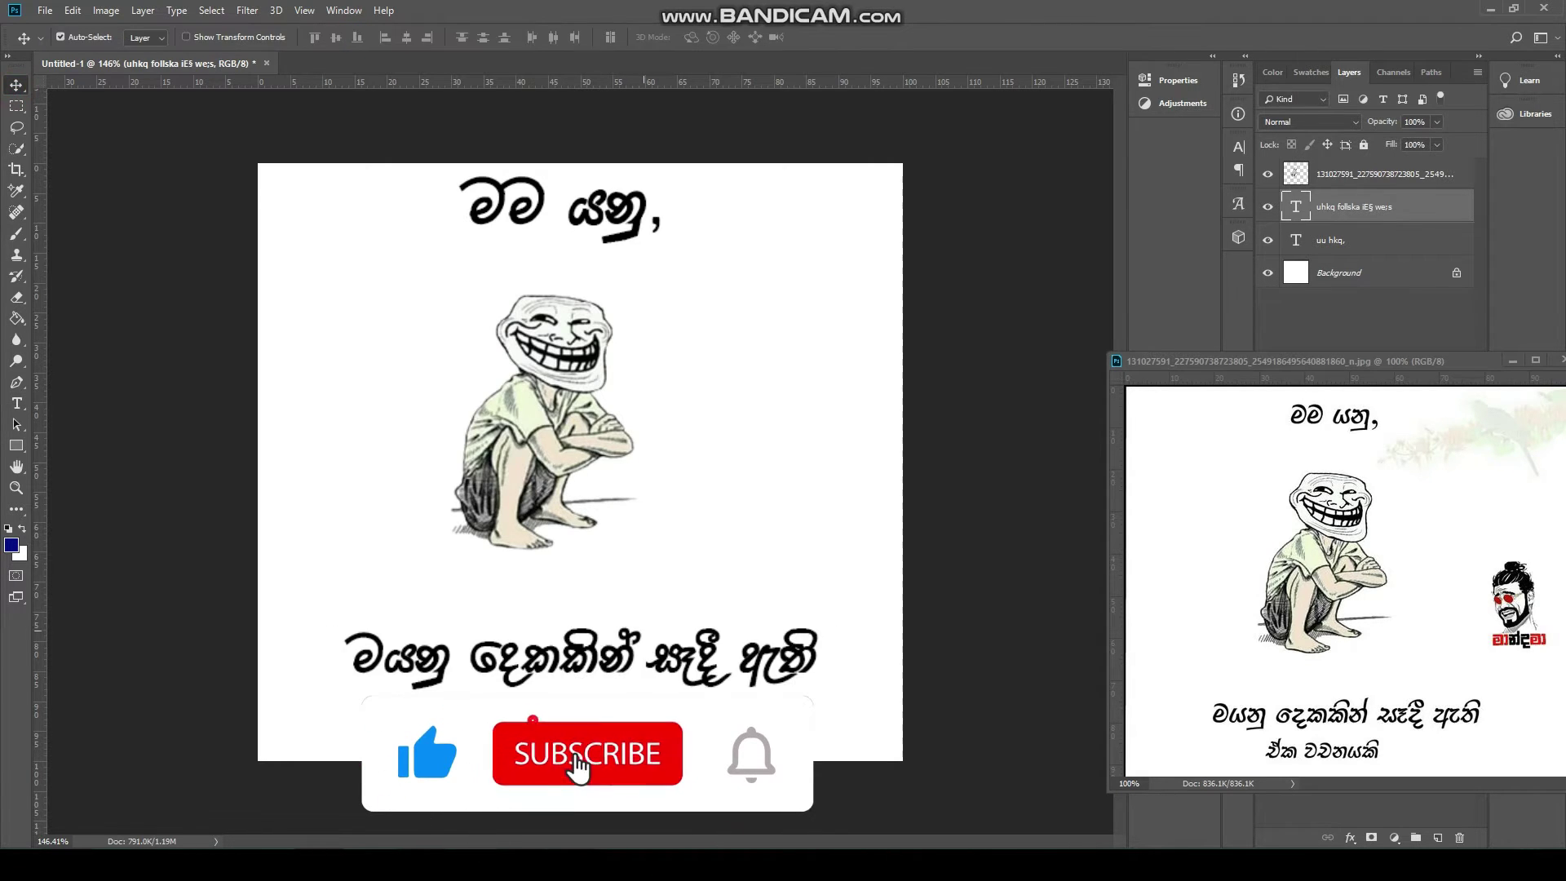
{"action": "left_click_drag", "start_coordinate": [628, 667], "coordinate": [628, 656]}
- Set the caption font to SARA-GUNE and reposition it under the troll
{"action": "key", "text": "t"}
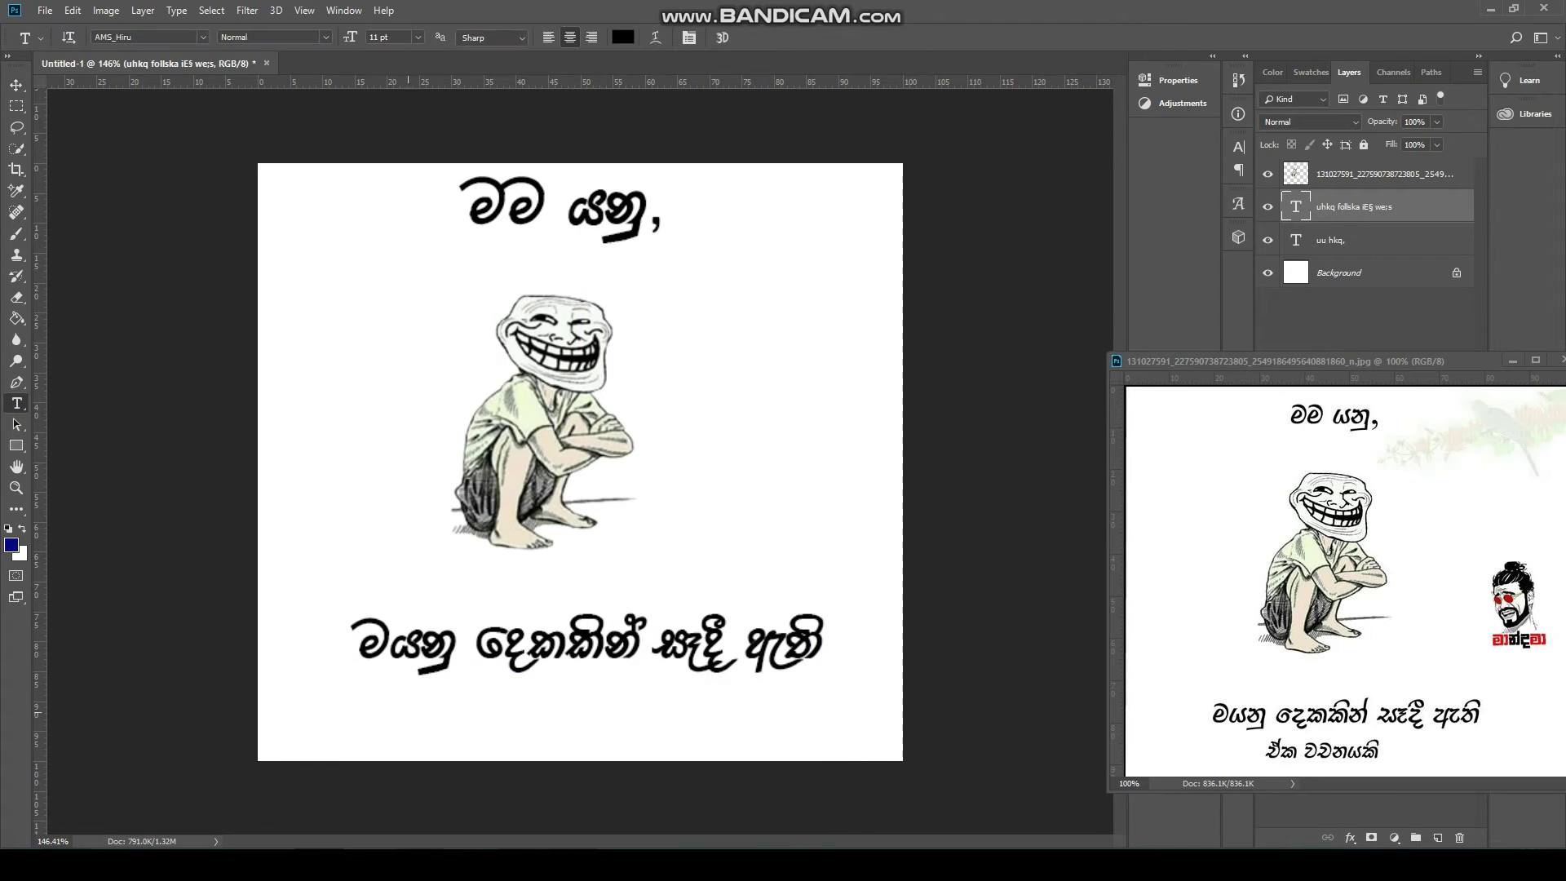
{"action": "left_click_drag", "start_coordinate": [352, 651], "coordinate": [824, 652]}
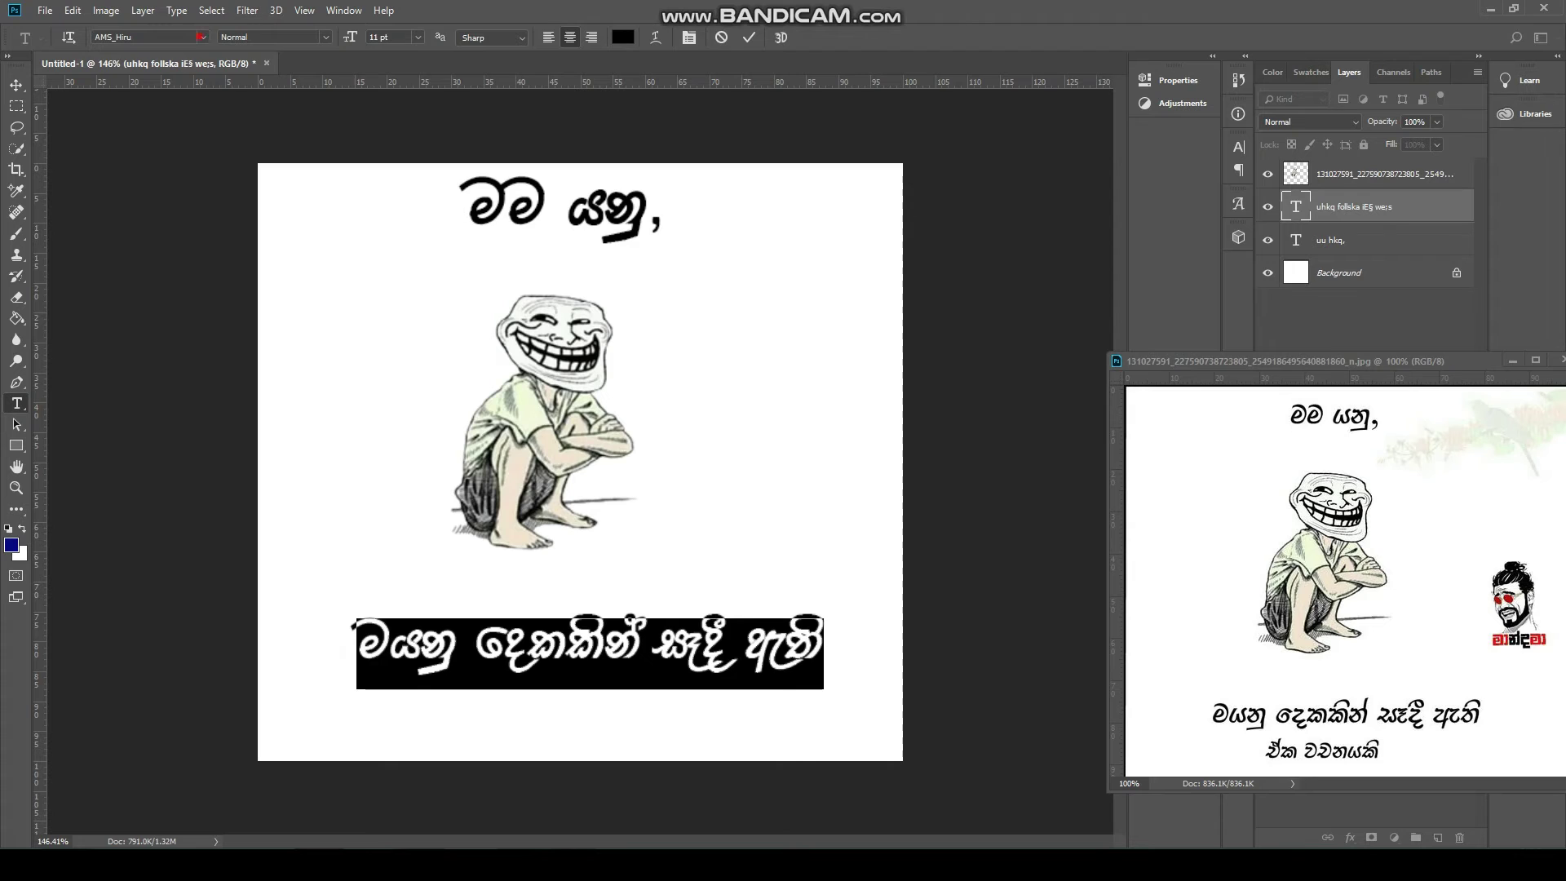
{"action": "left_click", "coordinate": [202, 37]}
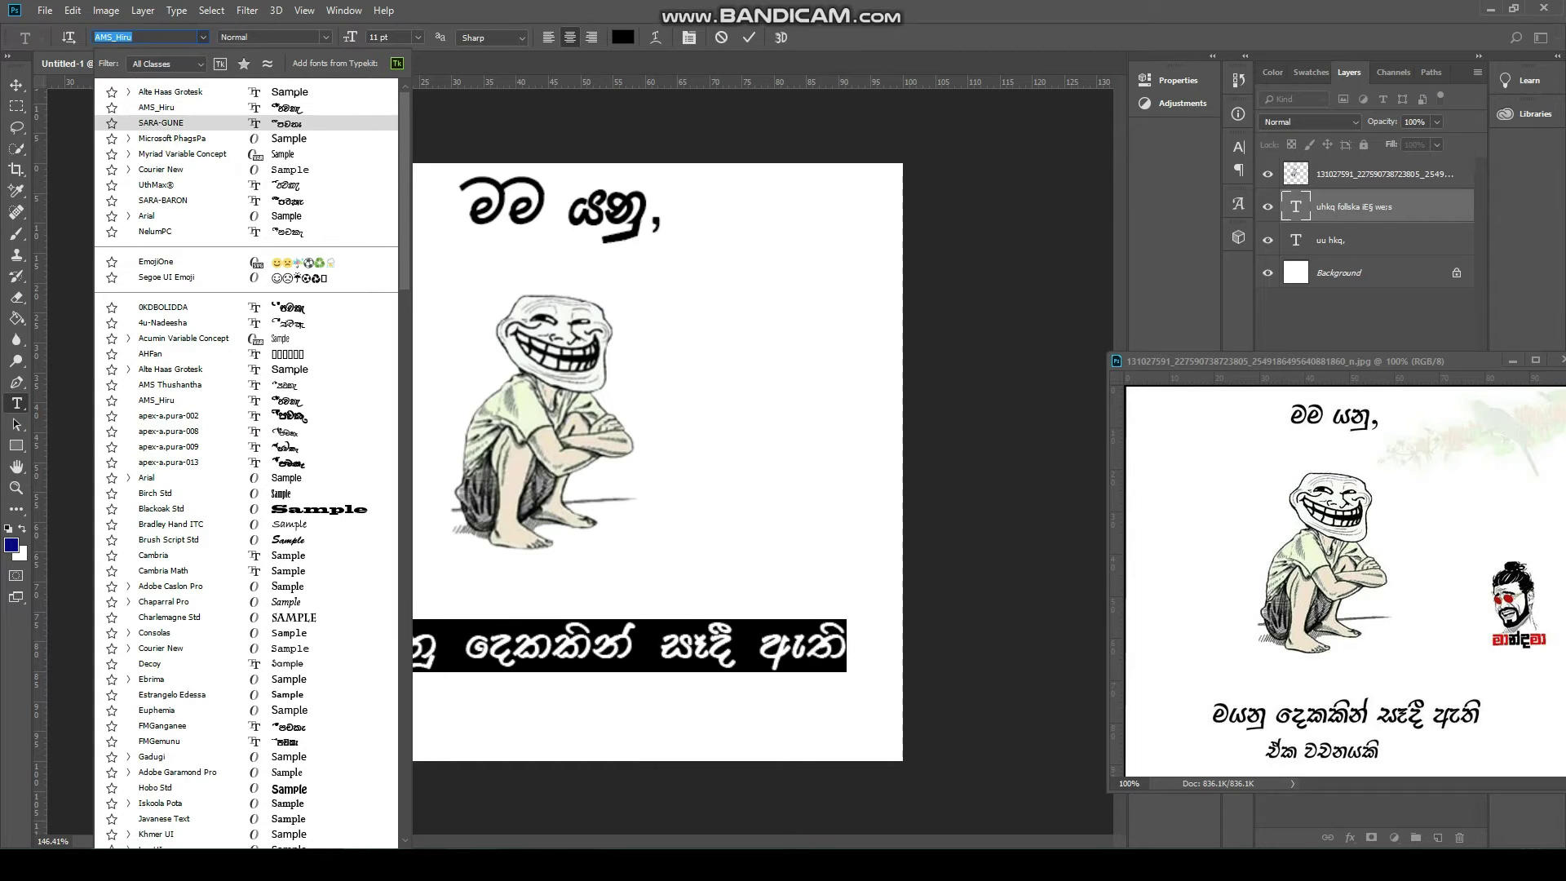
{"action": "left_click", "coordinate": [161, 123]}
{"action": "left_click", "coordinate": [16, 84]}
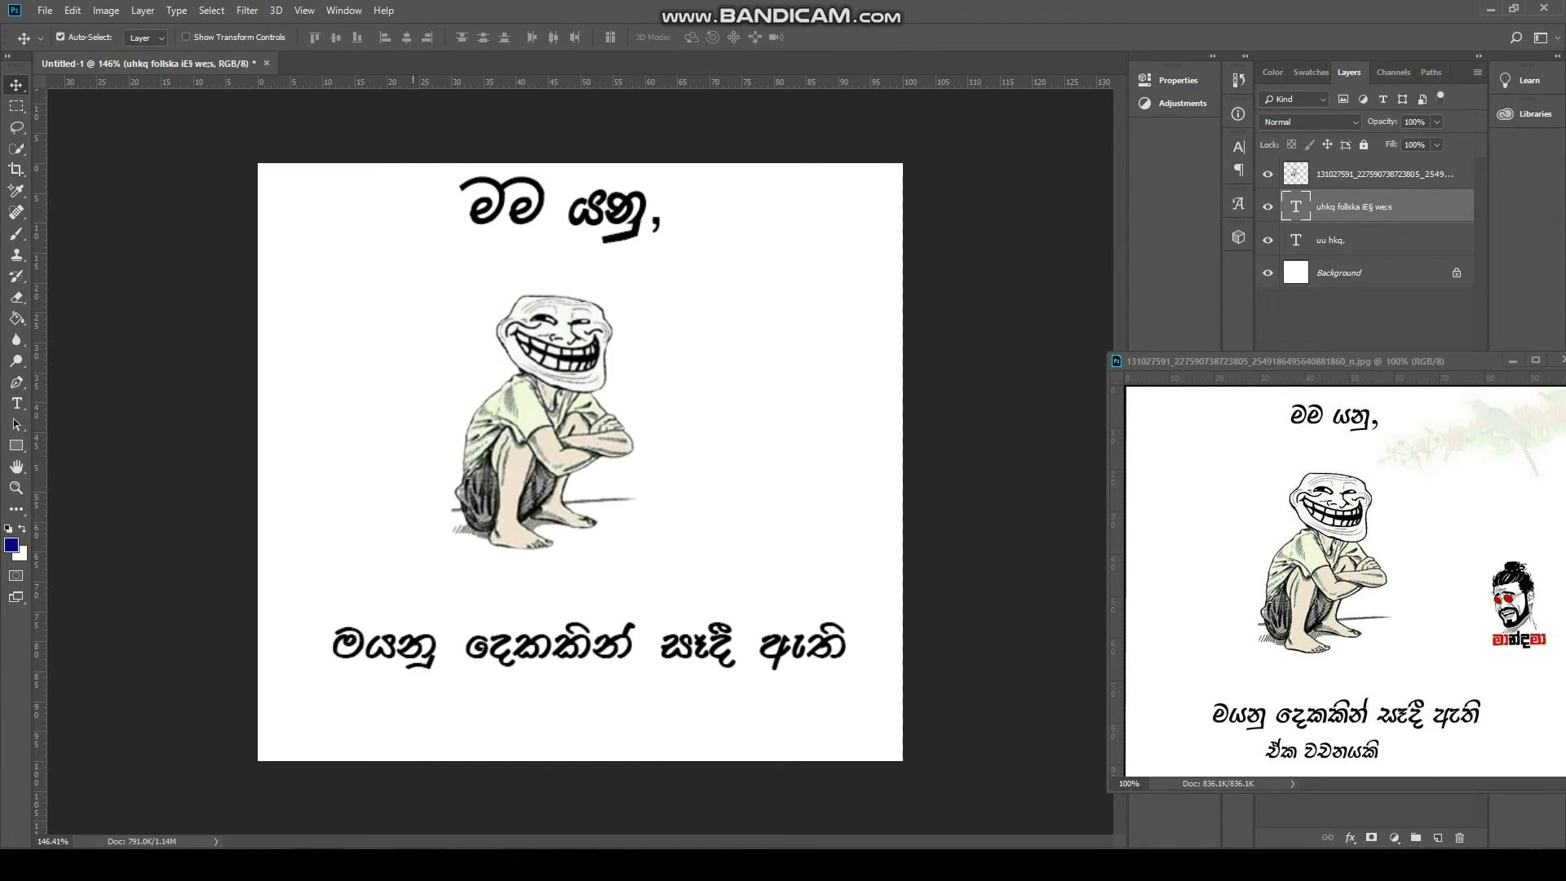
{"action": "left_click_drag", "start_coordinate": [447, 651], "coordinate": [512, 638]}
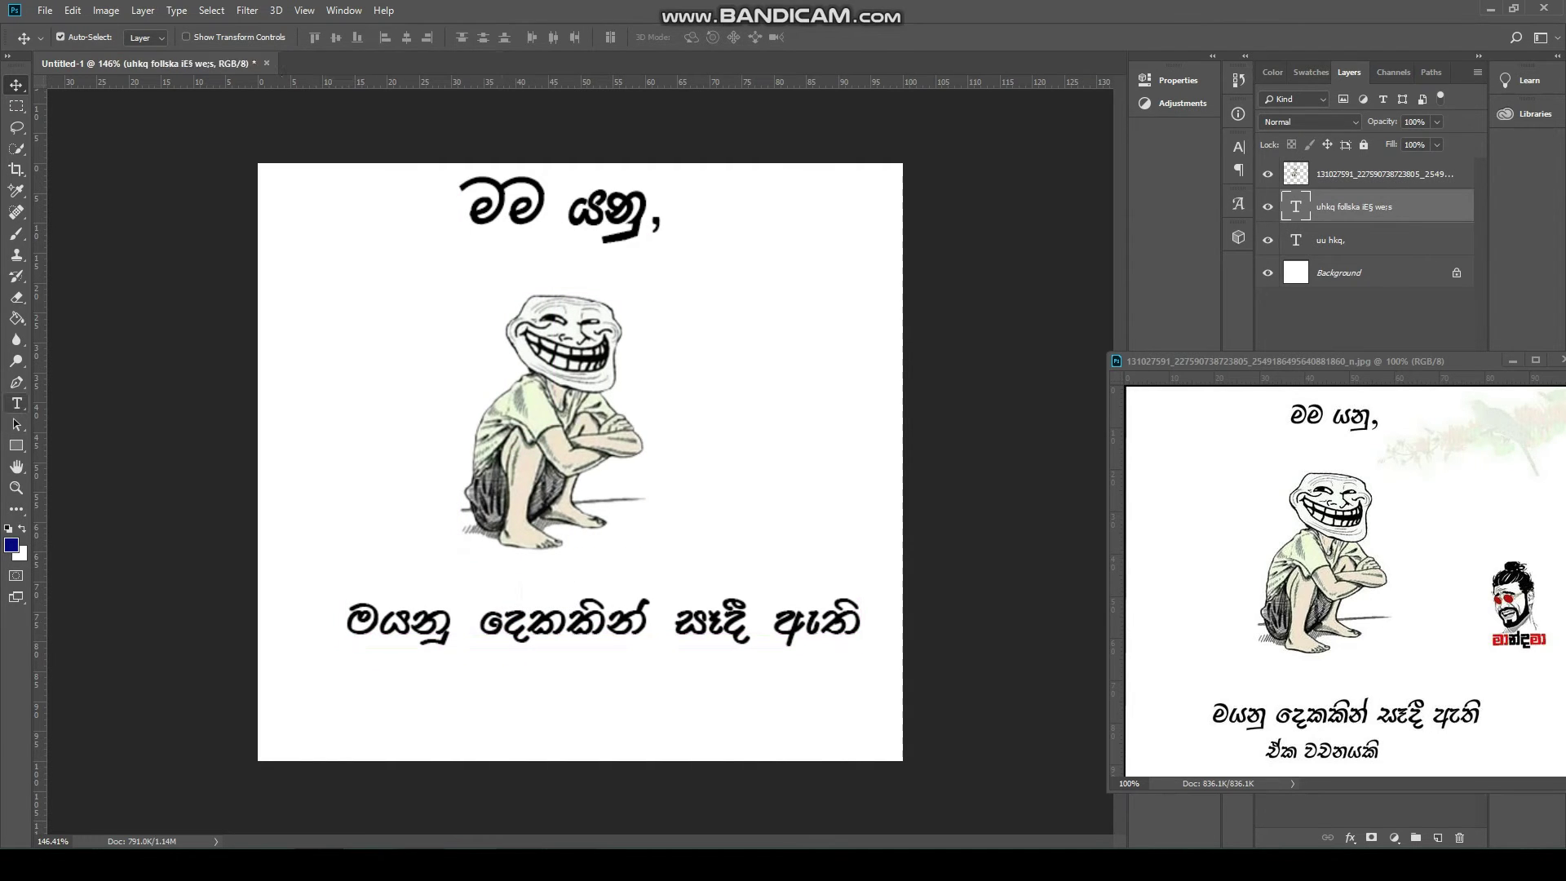
{"action": "left_click", "coordinate": [16, 404]}
- Convert the second caption line to legacy font on the keyboard site and copy it
{"action": "key", "text": "alt+Tab"}
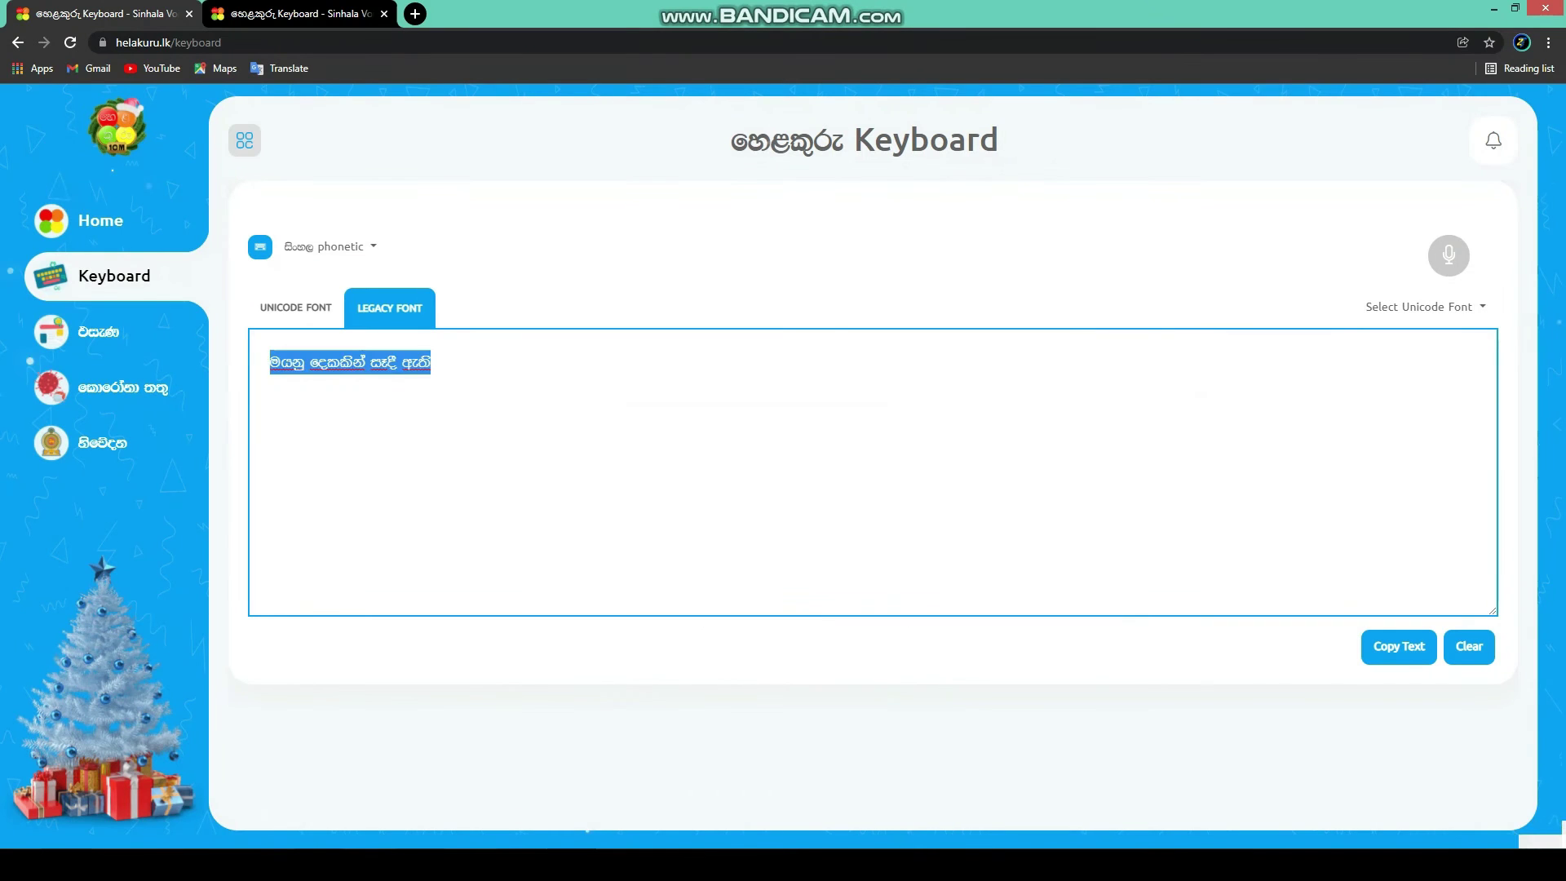
{"action": "left_click", "coordinate": [296, 307]}
{"action": "left_click", "coordinate": [1323, 646]}
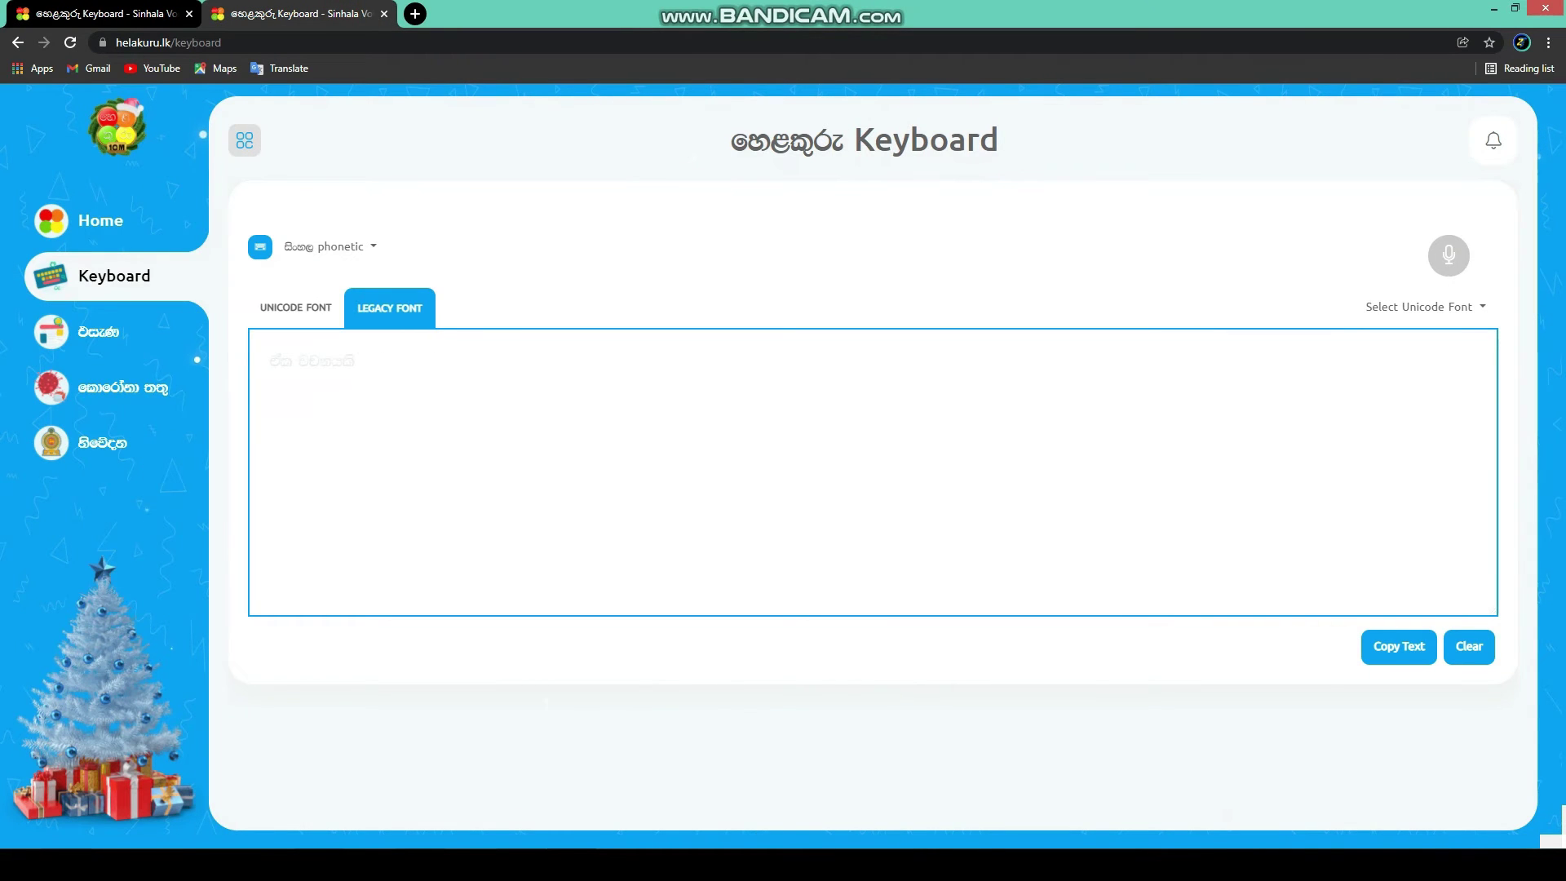
{"action": "left_click", "coordinate": [1399, 647]}
{"action": "left_click", "coordinate": [1494, 8]}
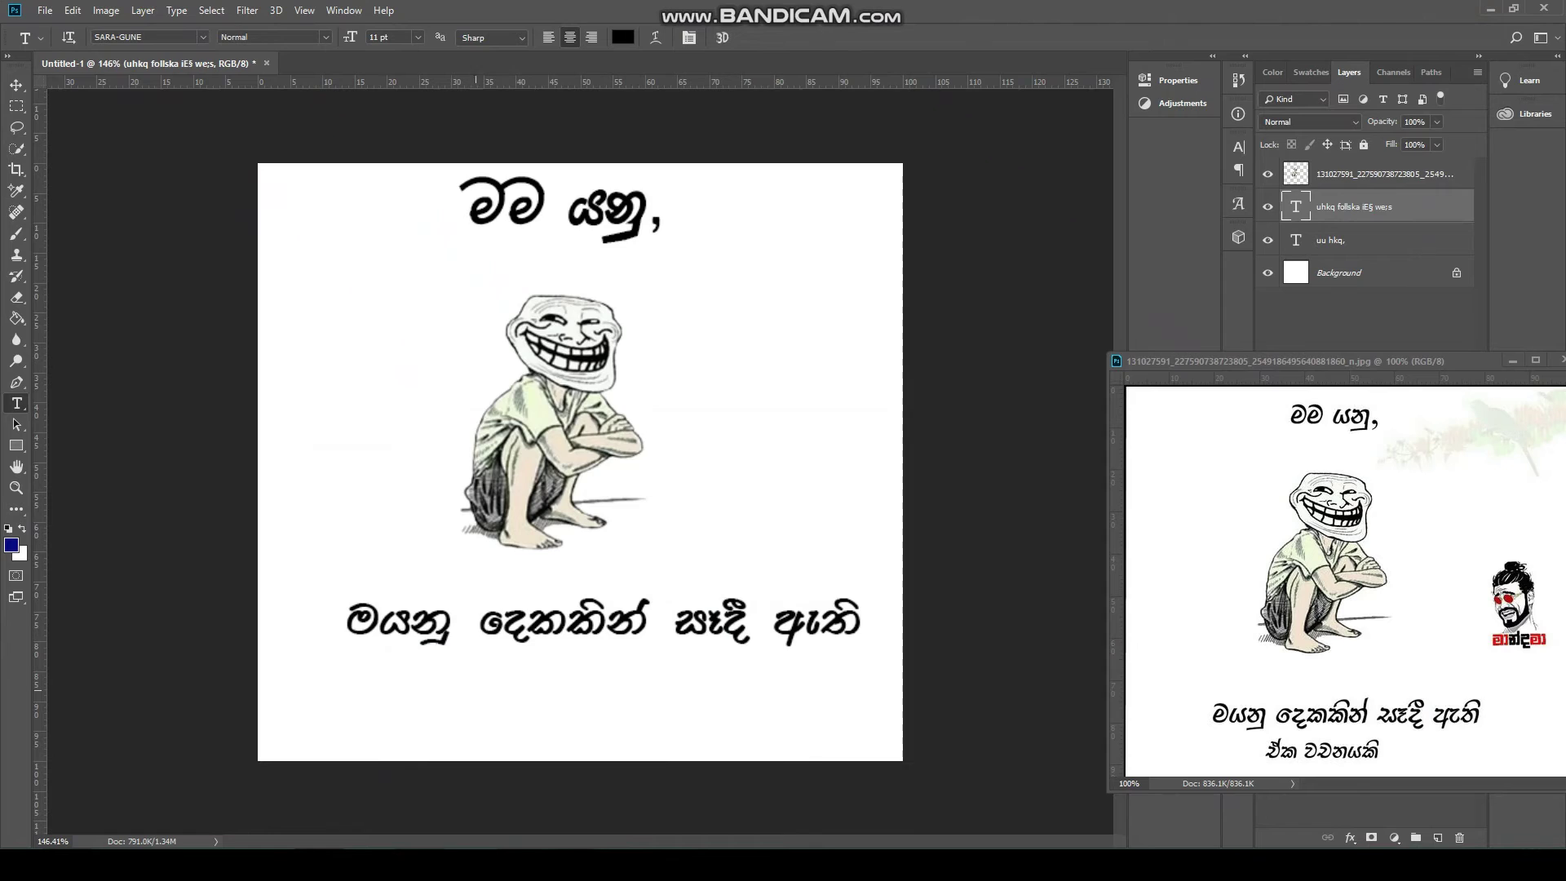
- Try pasting the second caption as new text, then delete the empty text layer
{"action": "left_click", "coordinate": [487, 677]}
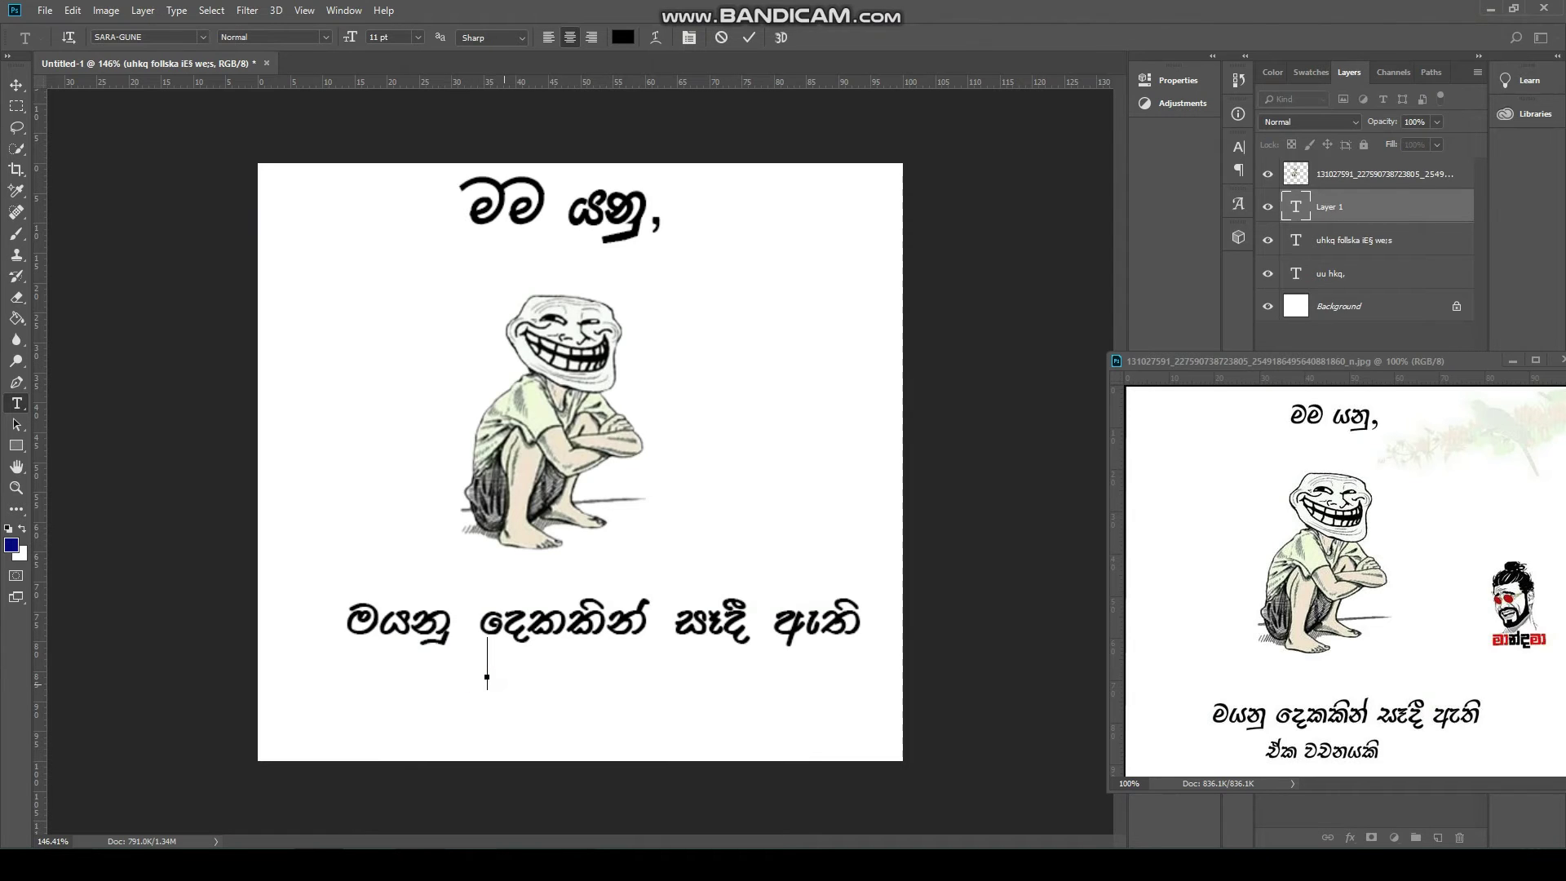
{"action": "key", "text": "ctrl+v"}
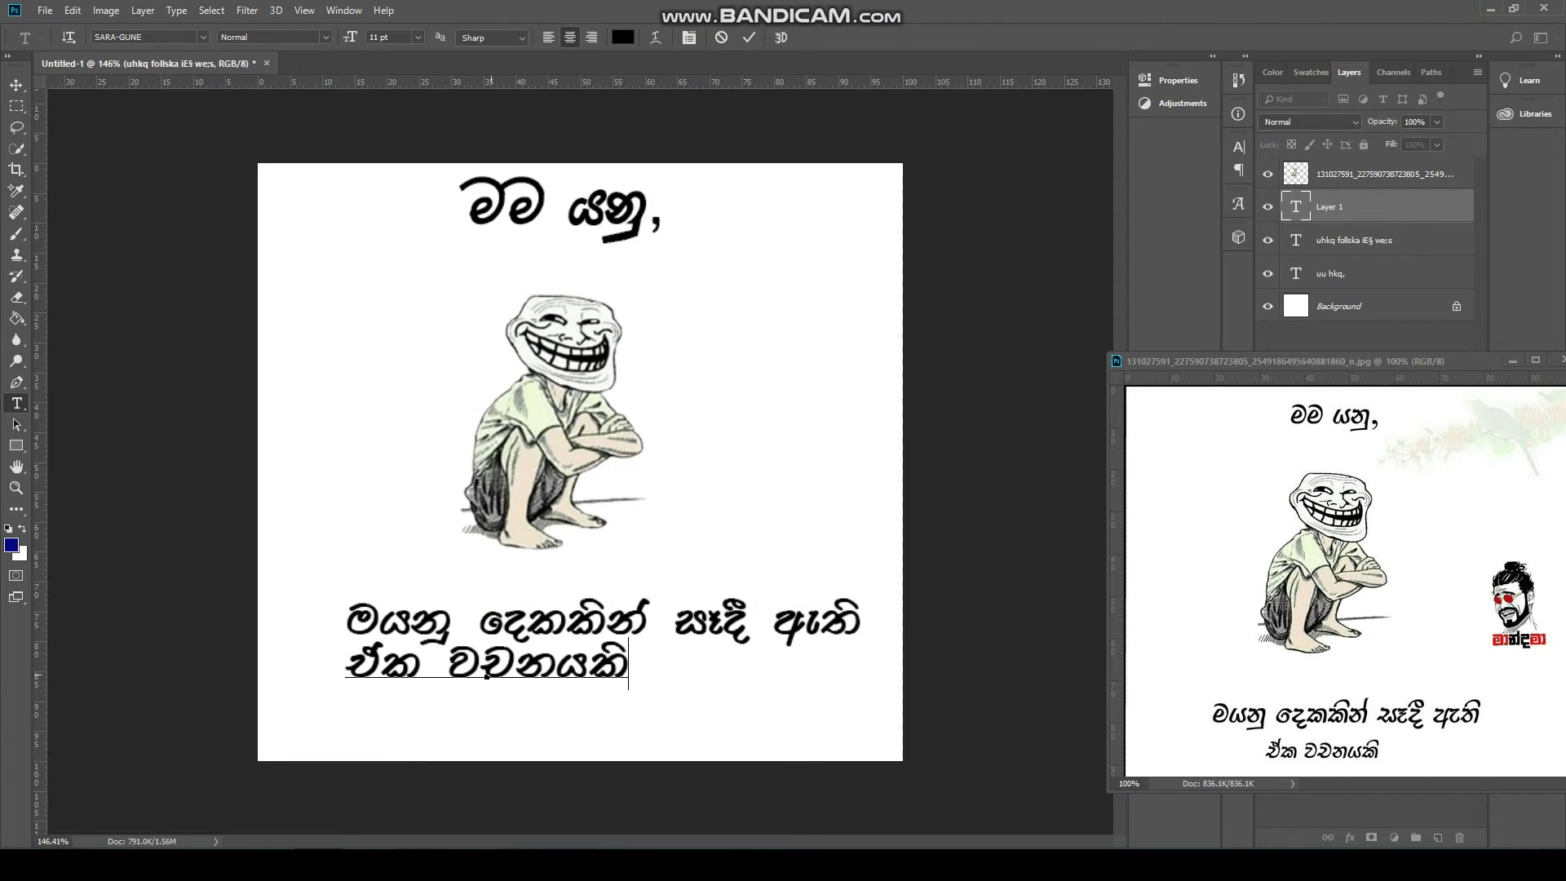
{"action": "key", "text": "shift+Left"}
{"action": "key", "text": "shift+Left"}
{"action": "key", "text": "shift+Left"}
{"action": "key", "text": "shift+Left"}
{"action": "key", "text": "shift+Left"}
{"action": "key", "text": "shift+Left"}
{"action": "key", "text": "BackSpace"}
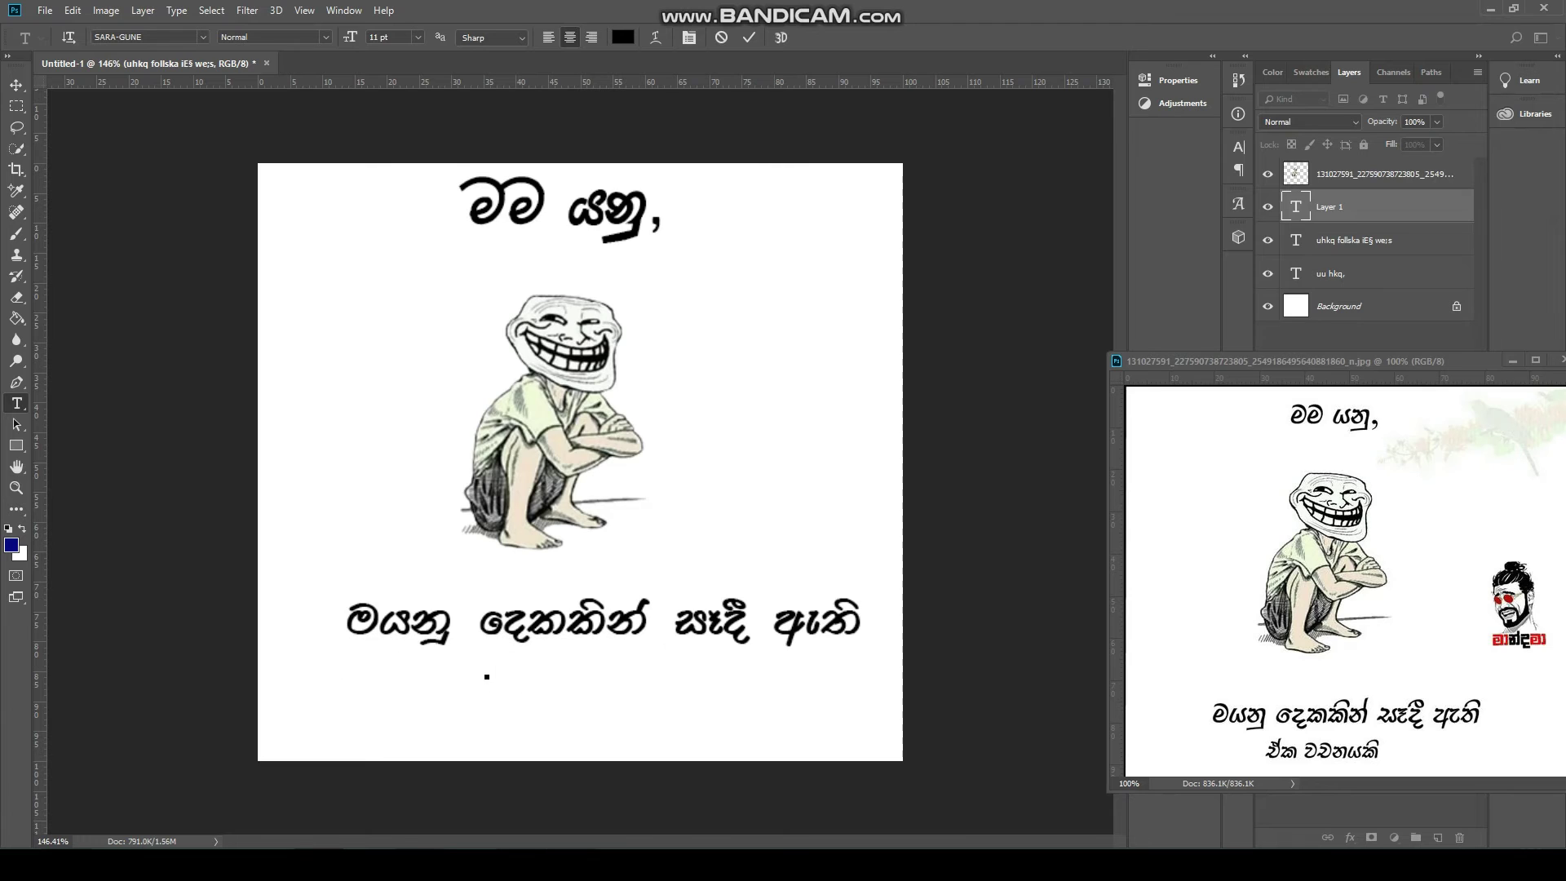
{"action": "key", "text": "ctrl+Return"}
{"action": "key", "text": "v"}
{"action": "key", "text": "Delete"}
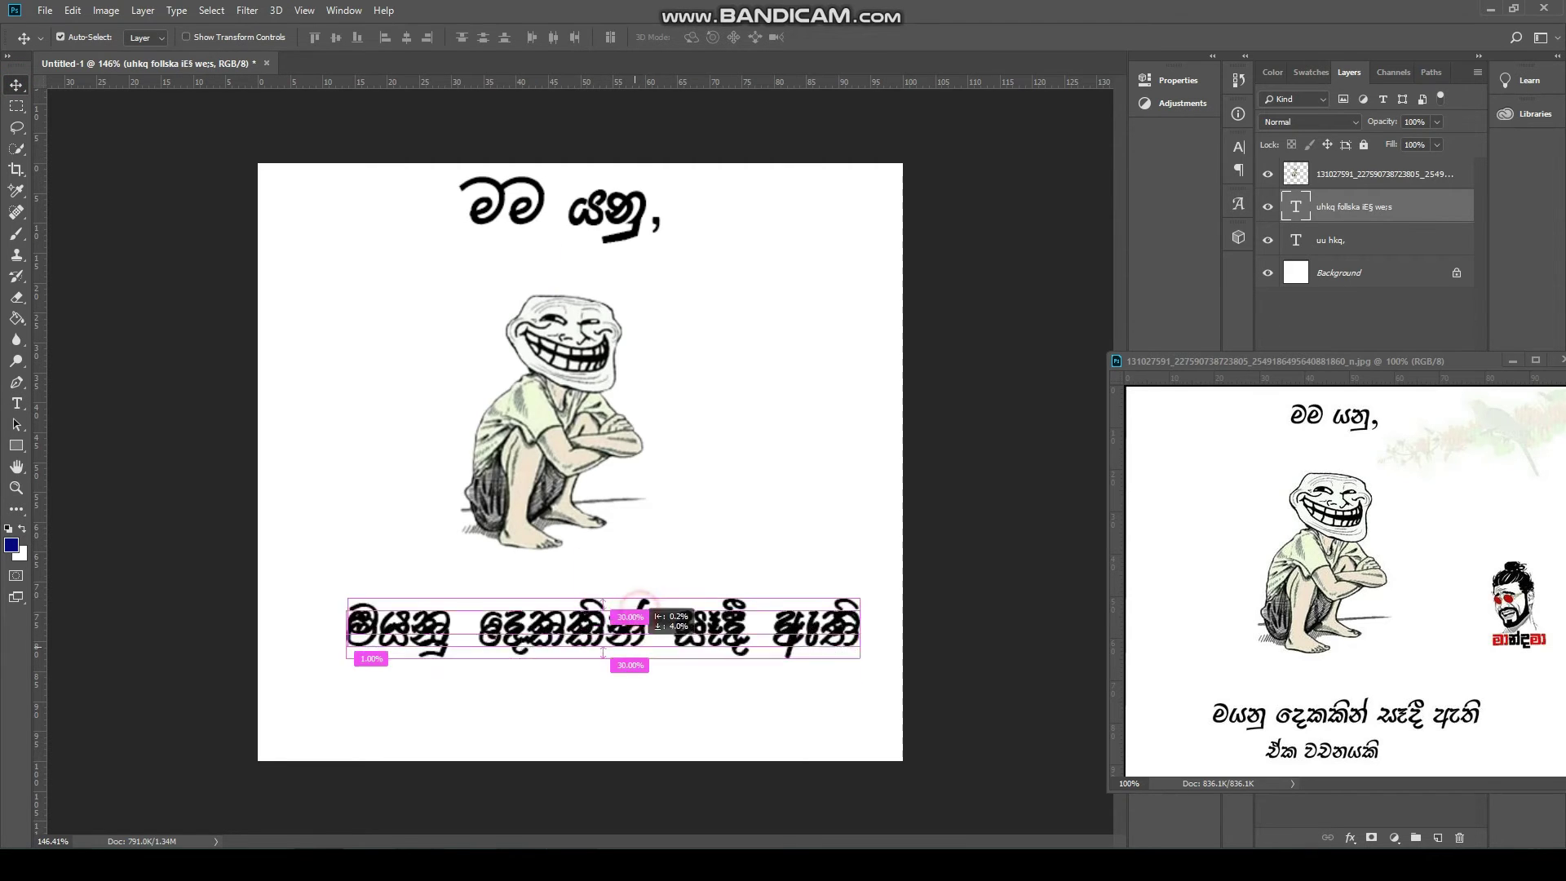
- Duplicate the caption below it, retype it as 'ඒක වචනයකි' ('tal jpkhls'), and set 9 pt
{"action": "left_click_drag", "start_coordinate": [633, 611], "coordinate": [633, 660]}
{"action": "key", "text": "t"}
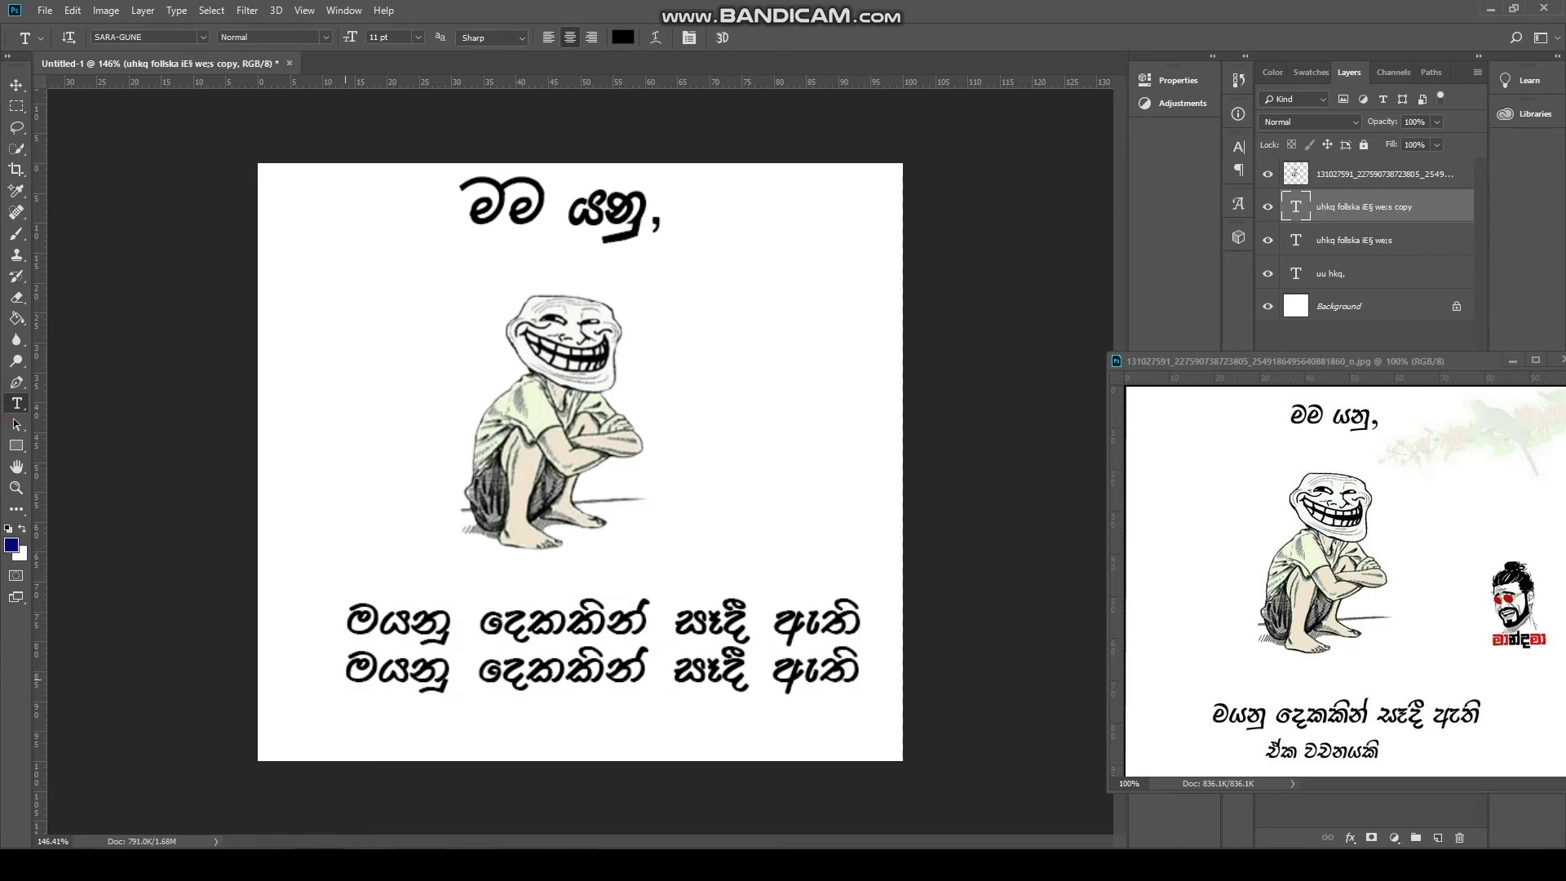
{"action": "left_click_drag", "start_coordinate": [346, 669], "coordinate": [861, 669]}
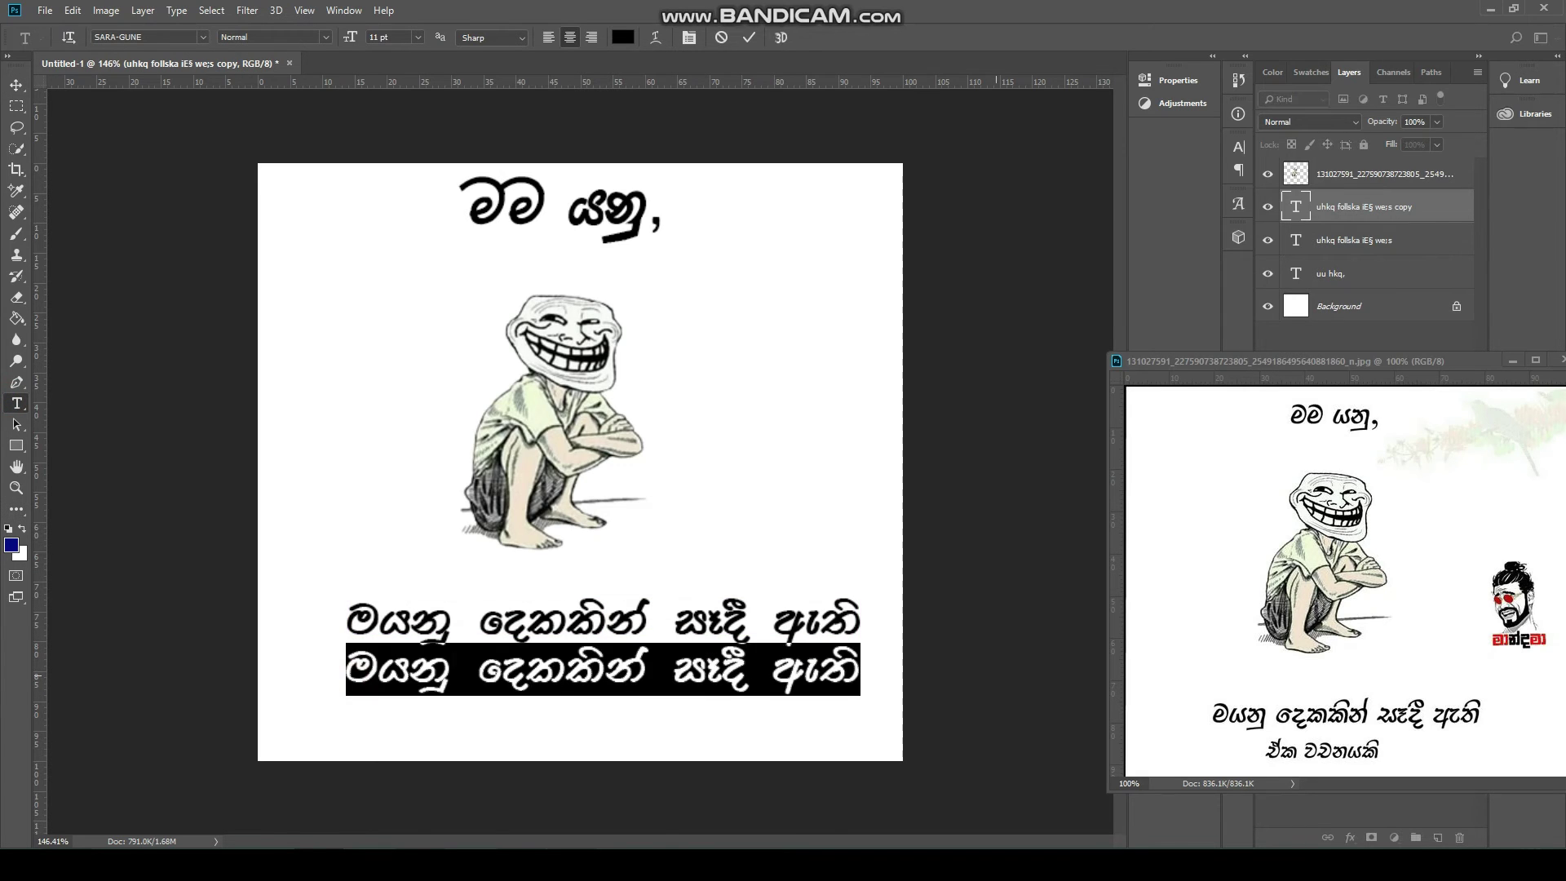
{"action": "type", "text": "tal jpkhls"}
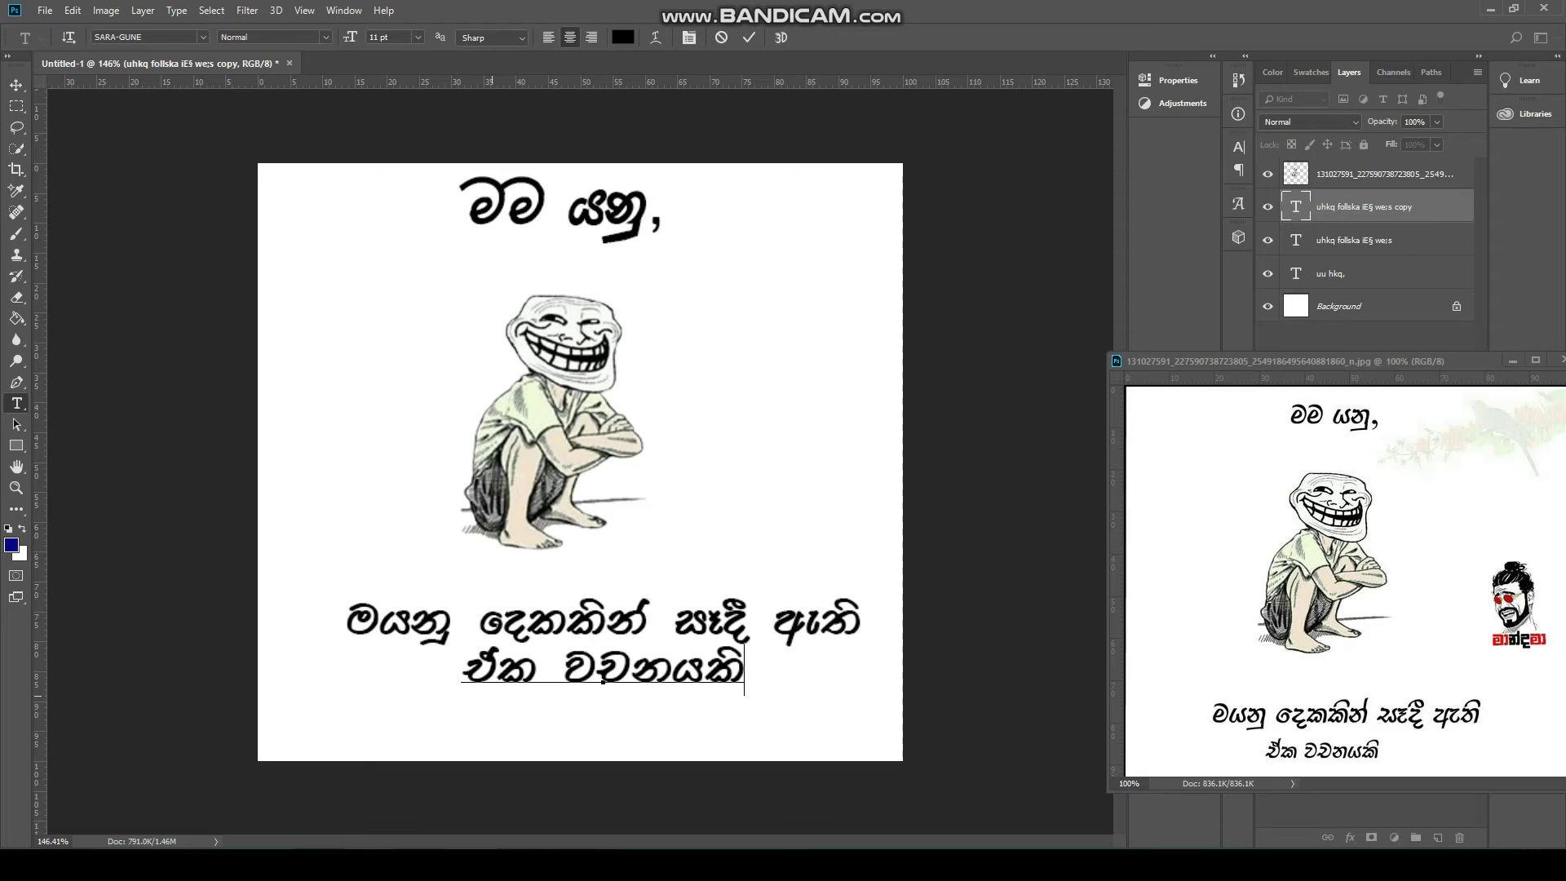
{"action": "left_click_drag", "start_coordinate": [467, 666], "coordinate": [744, 670]}
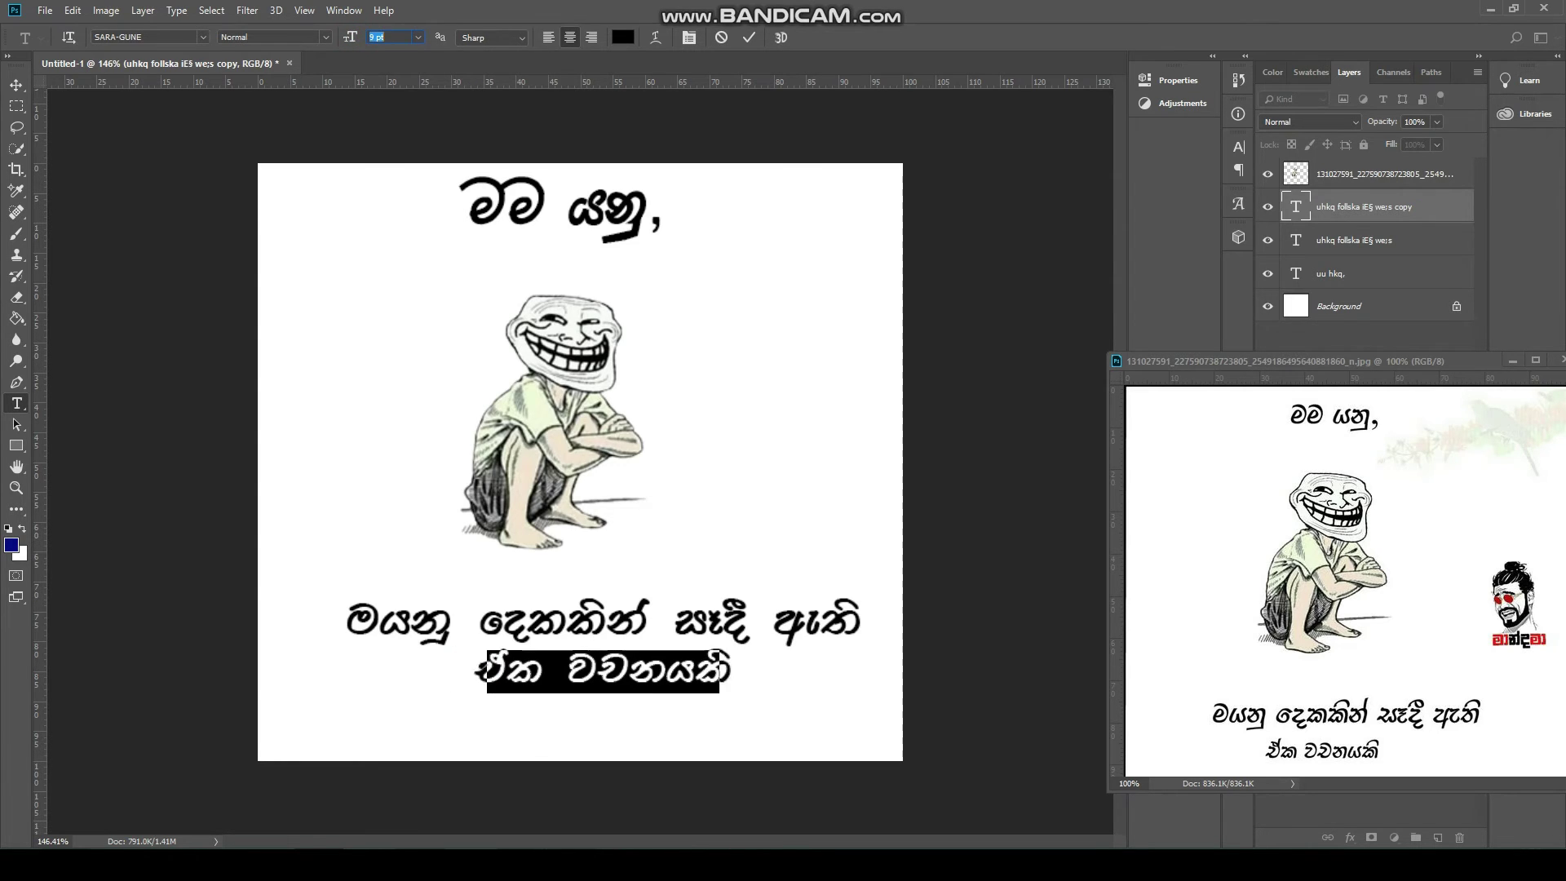
{"action": "left_click_drag", "start_coordinate": [353, 36], "coordinate": [342, 37]}
{"action": "left_click", "coordinate": [16, 85]}
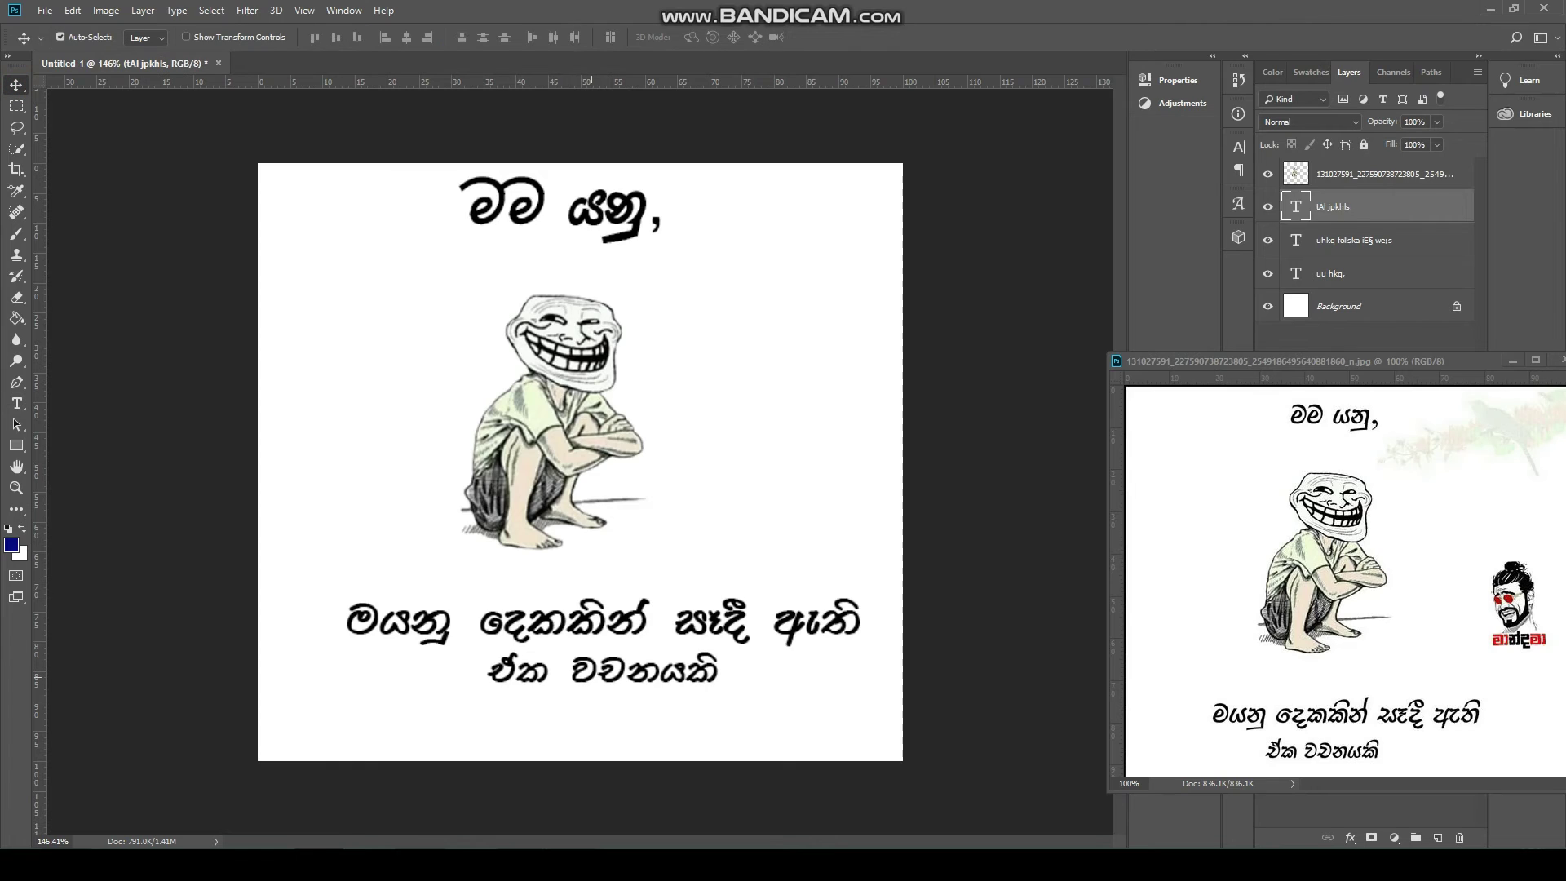
- Nudge both caption lines left so they sit centred on the canvas
{"action": "left_click_drag", "start_coordinate": [587, 672], "coordinate": [565, 671]}
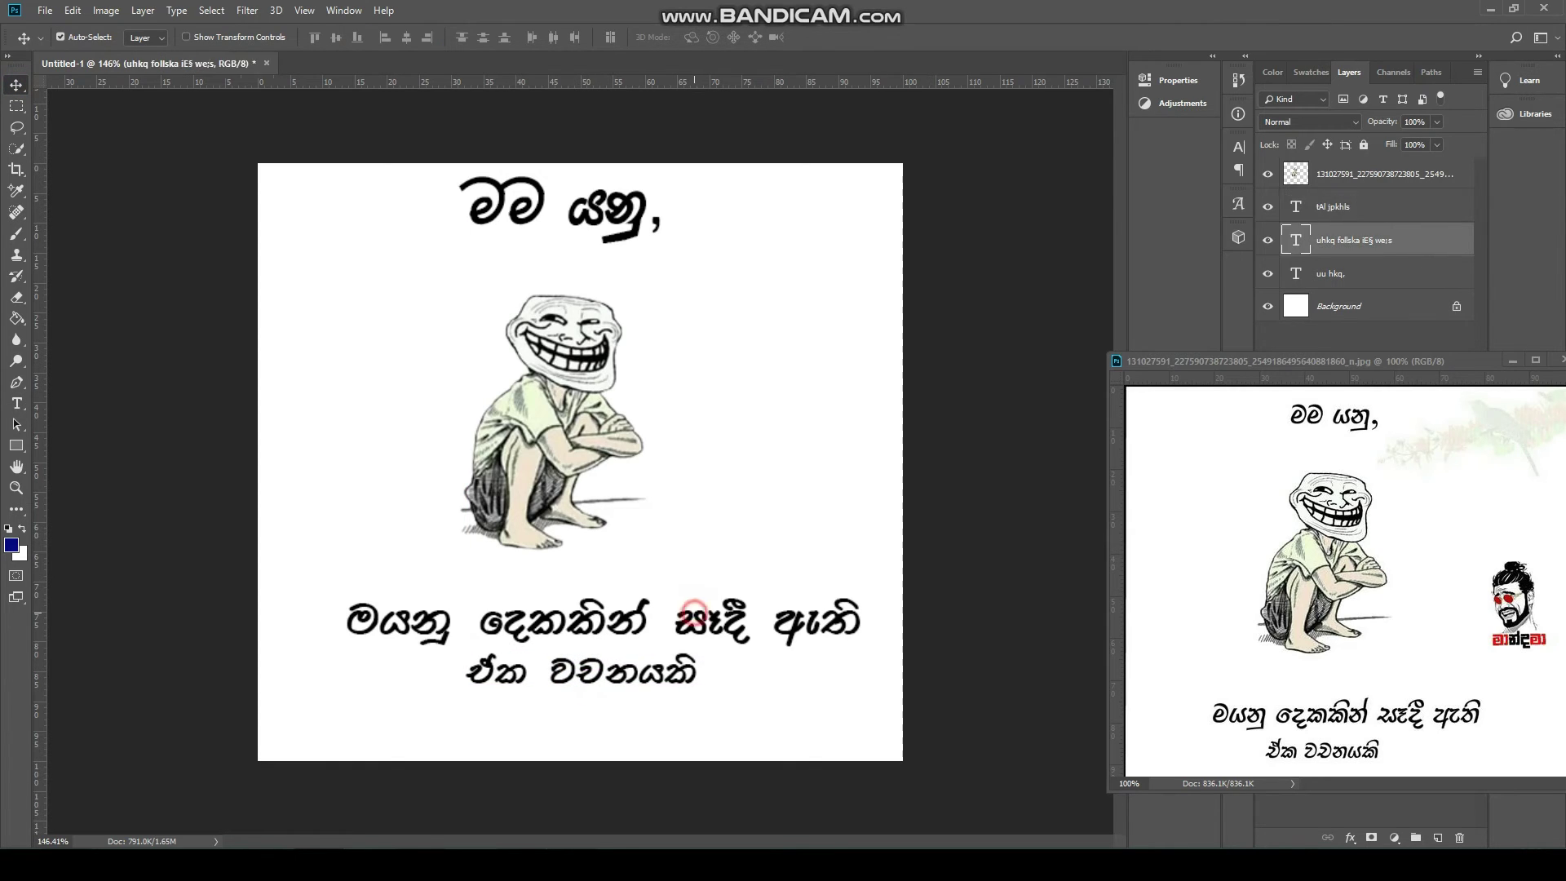
{"action": "left_click_drag", "start_coordinate": [699, 624], "coordinate": [697, 624]}
{"action": "left_click_drag", "start_coordinate": [635, 675], "coordinate": [631, 676]}
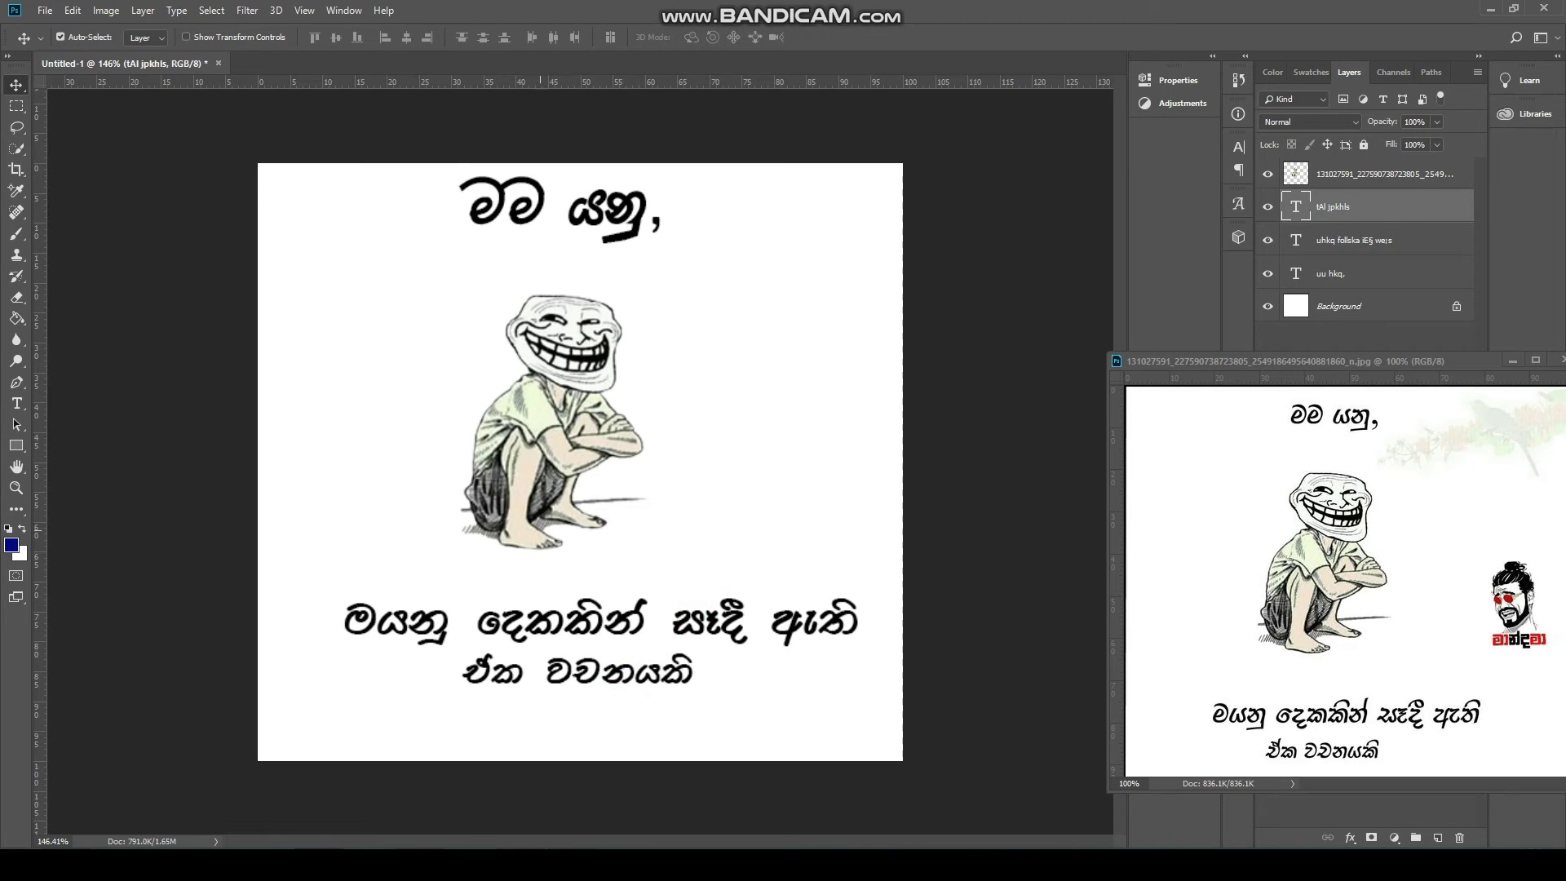
{"action": "left_click_drag", "start_coordinate": [543, 618], "coordinate": [541, 617]}
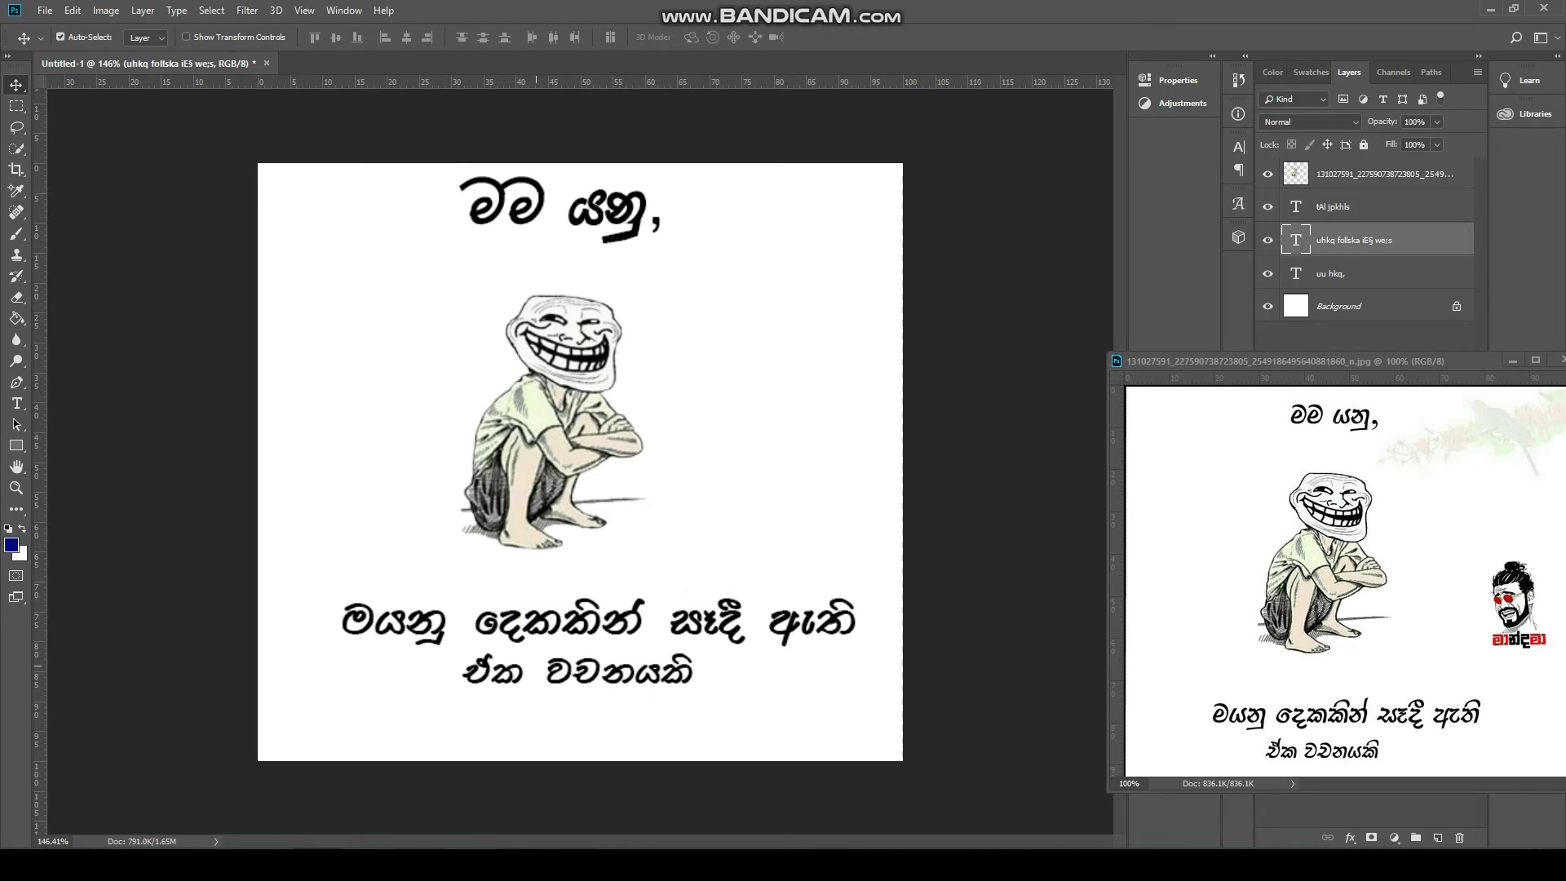
{"action": "left_click_drag", "start_coordinate": [554, 675], "coordinate": [551, 675]}
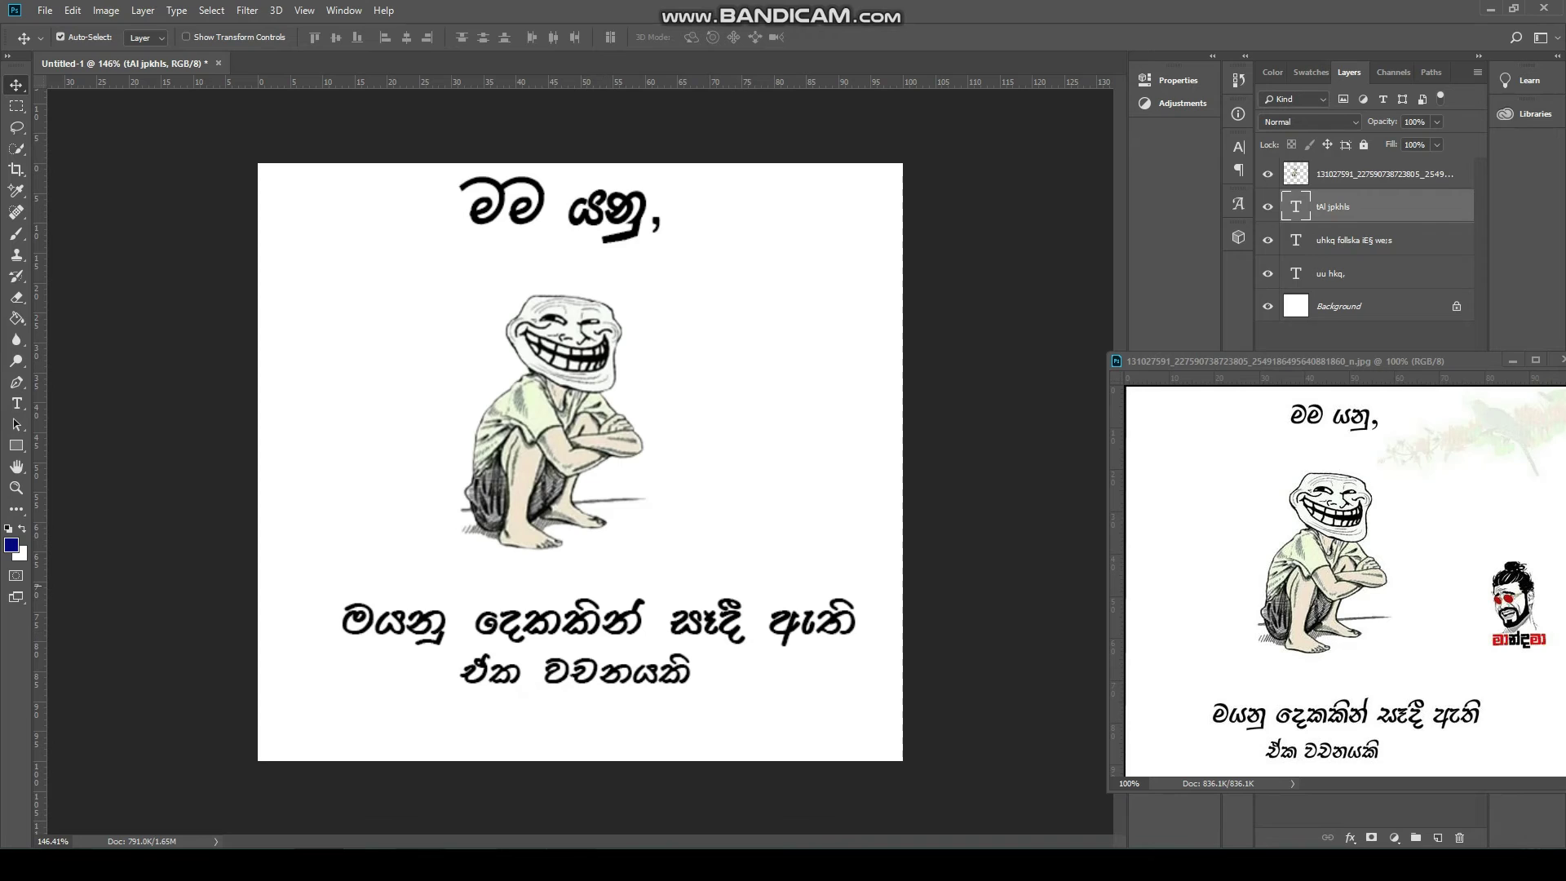
{"action": "key", "text": "ctrl+shift+e"}
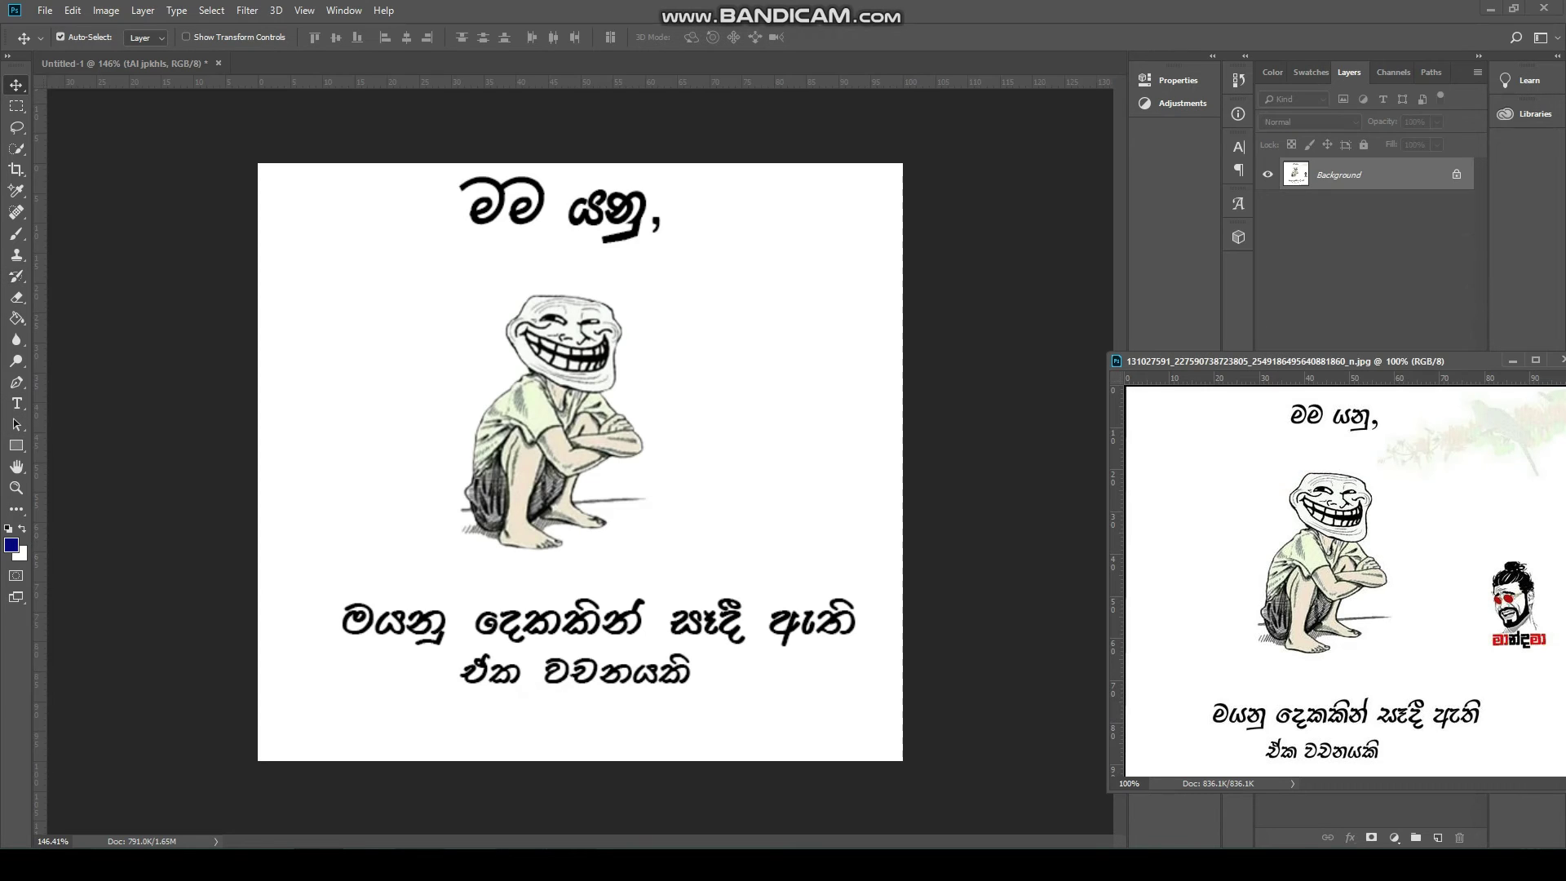
- Marquee the reference meme's corner logo, copy it to a layer, and drag it beside the troll
{"action": "left_click", "coordinate": [16, 104]}
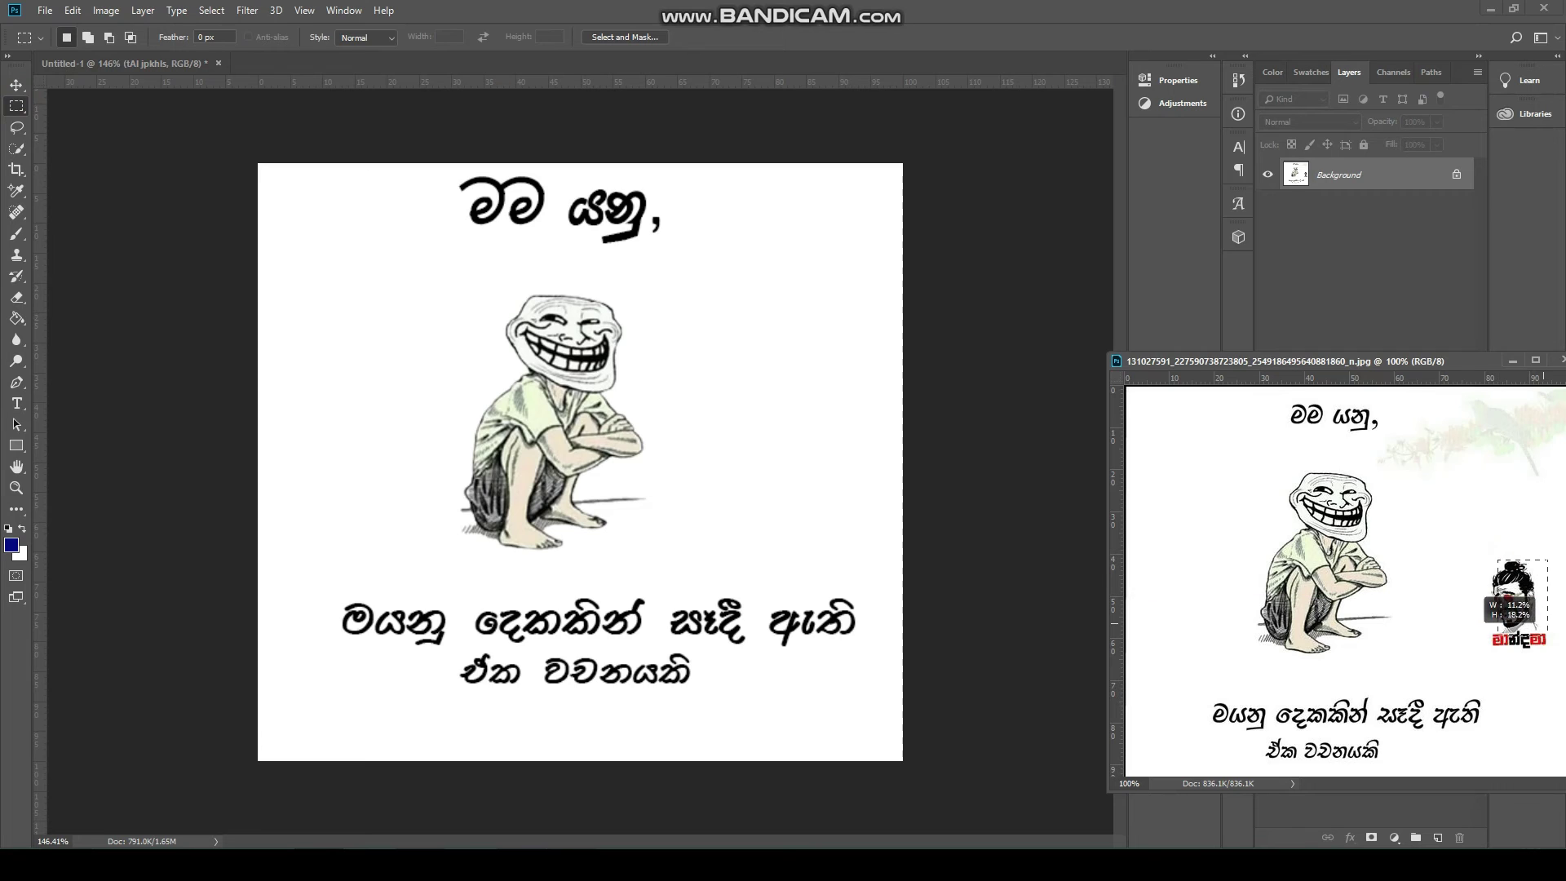
{"action": "left_click_drag", "start_coordinate": [1498, 559], "coordinate": [1549, 698]}
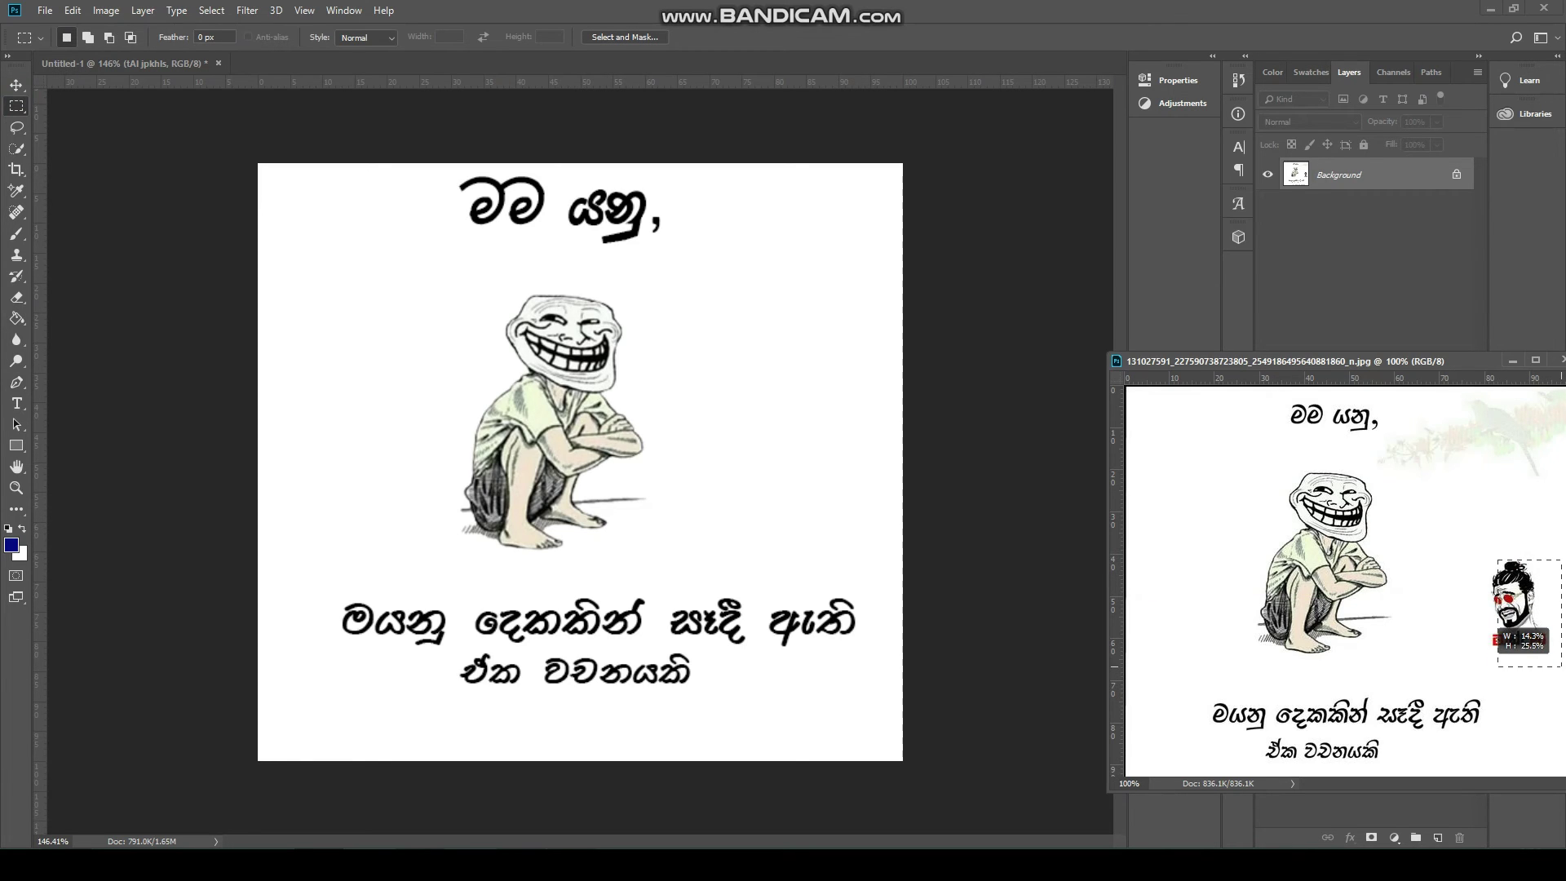
{"action": "left_click_drag", "start_coordinate": [1552, 698], "coordinate": [1563, 664]}
{"action": "left_click_drag", "start_coordinate": [1503, 561], "coordinate": [1493, 562]}
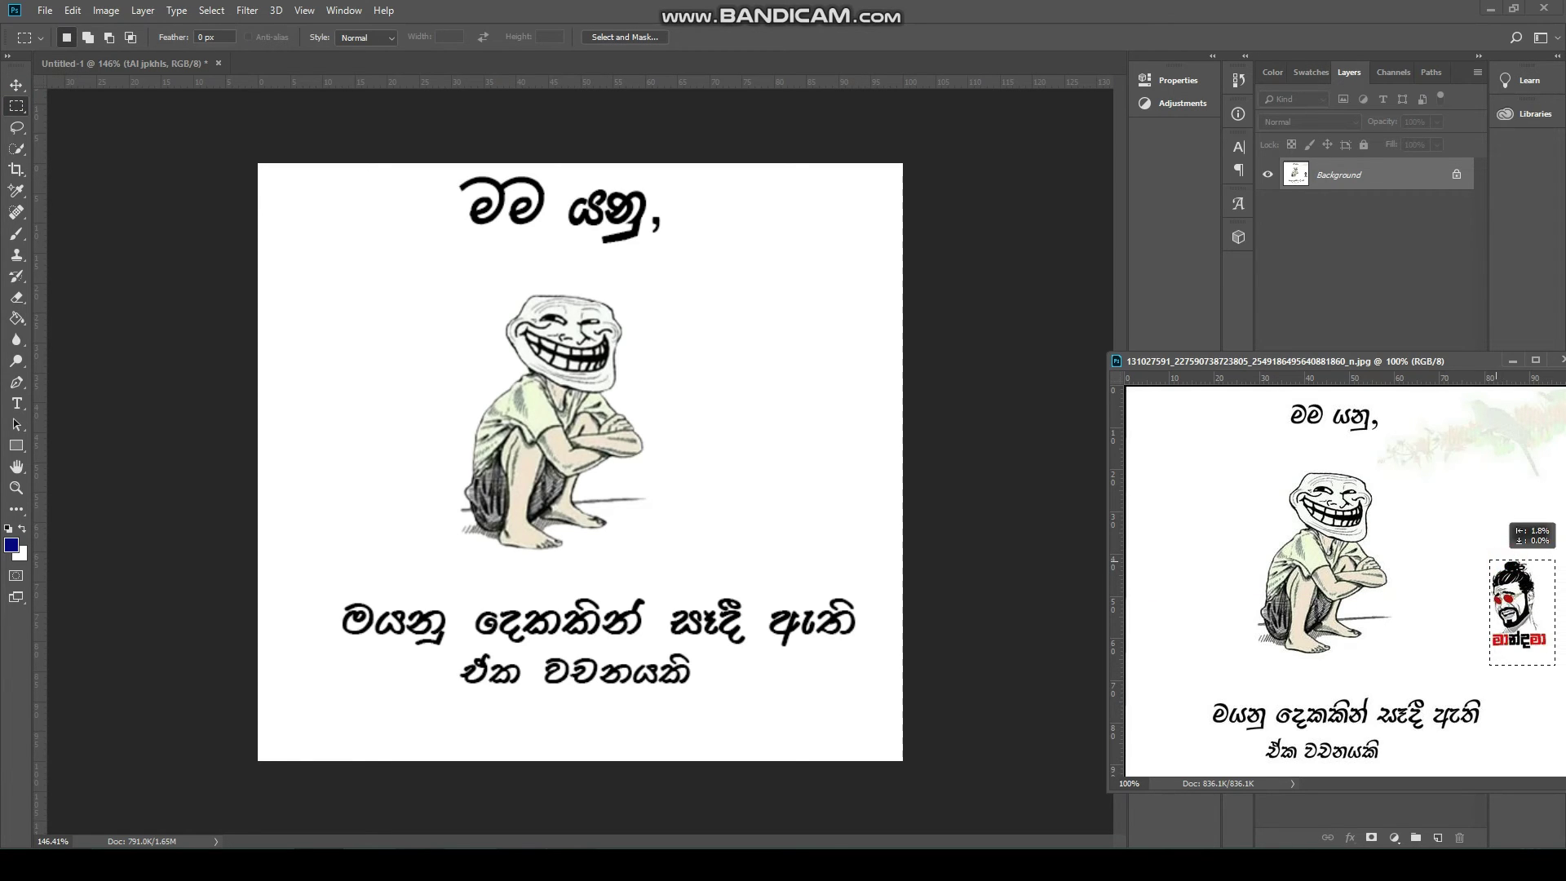
{"action": "right_click", "coordinate": [1515, 585]}
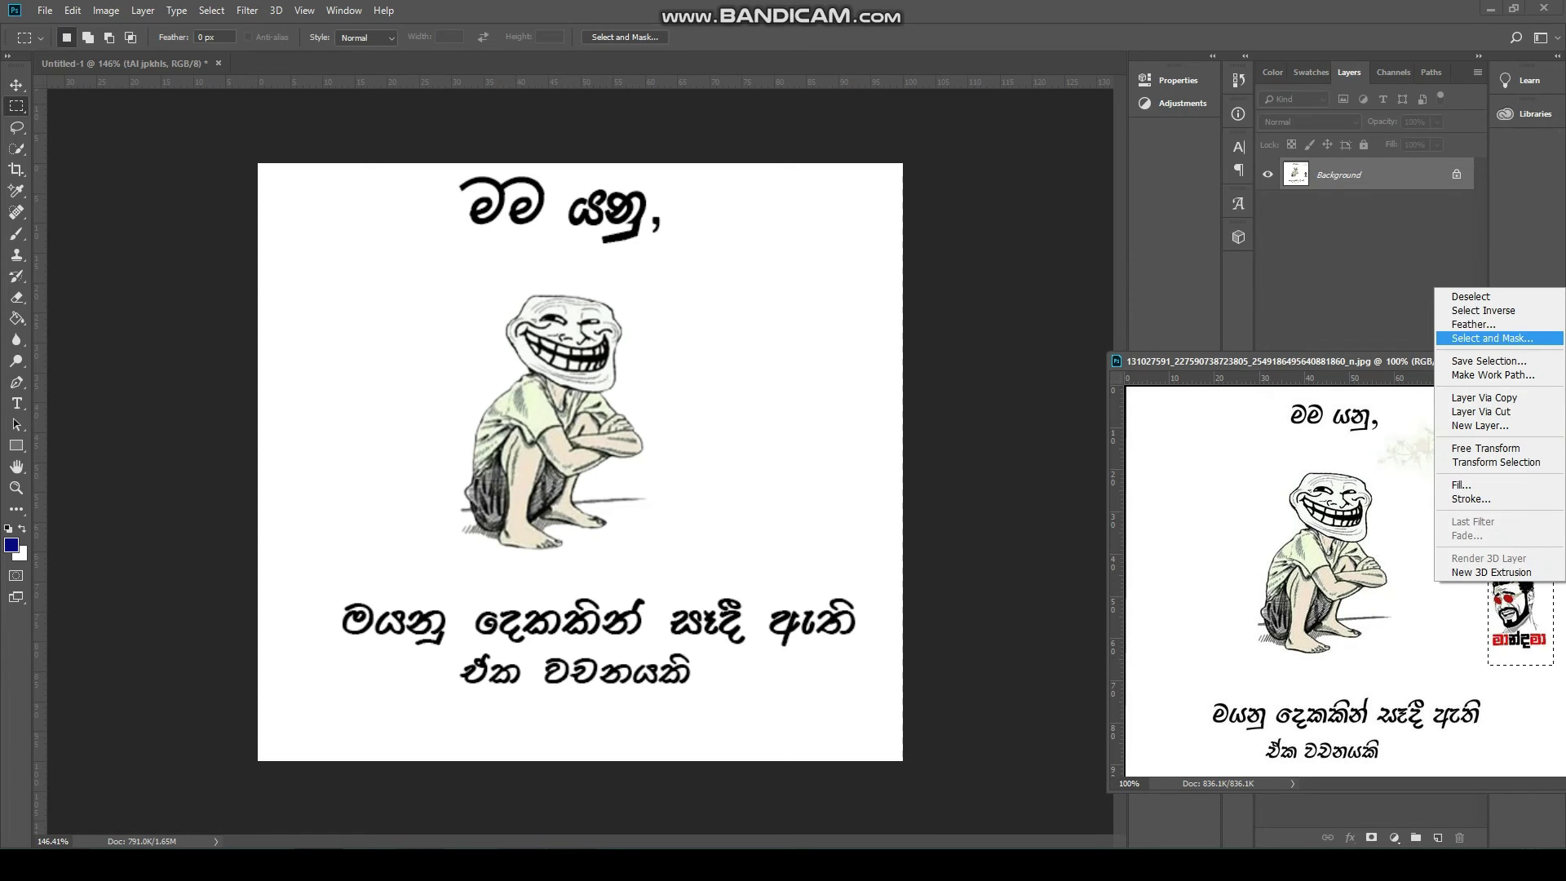
{"action": "left_click", "coordinate": [1504, 403]}
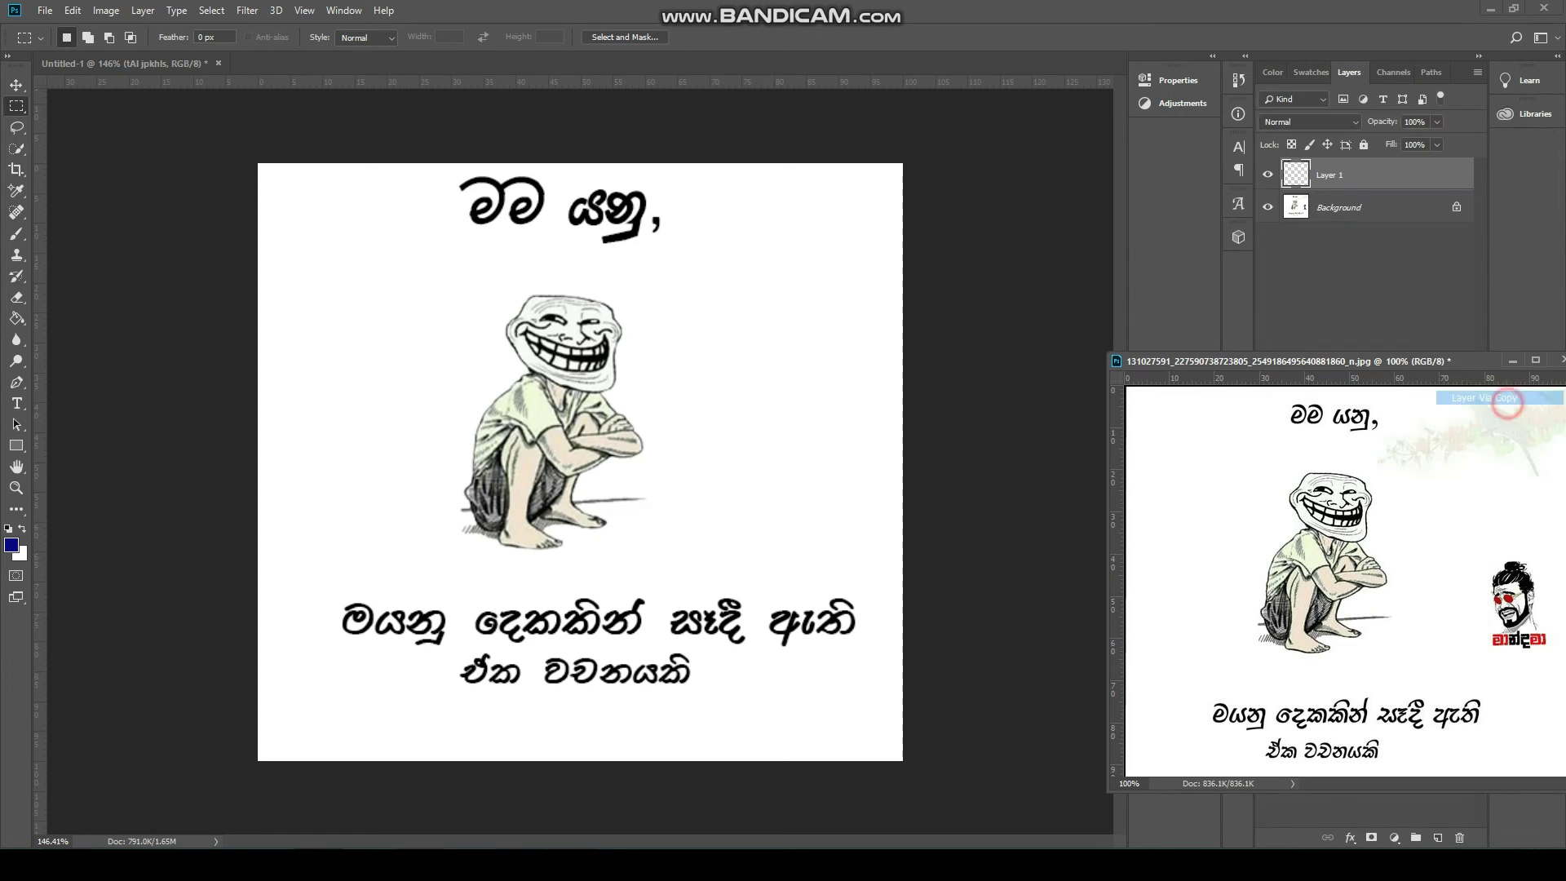
{"action": "left_click", "coordinate": [16, 84]}
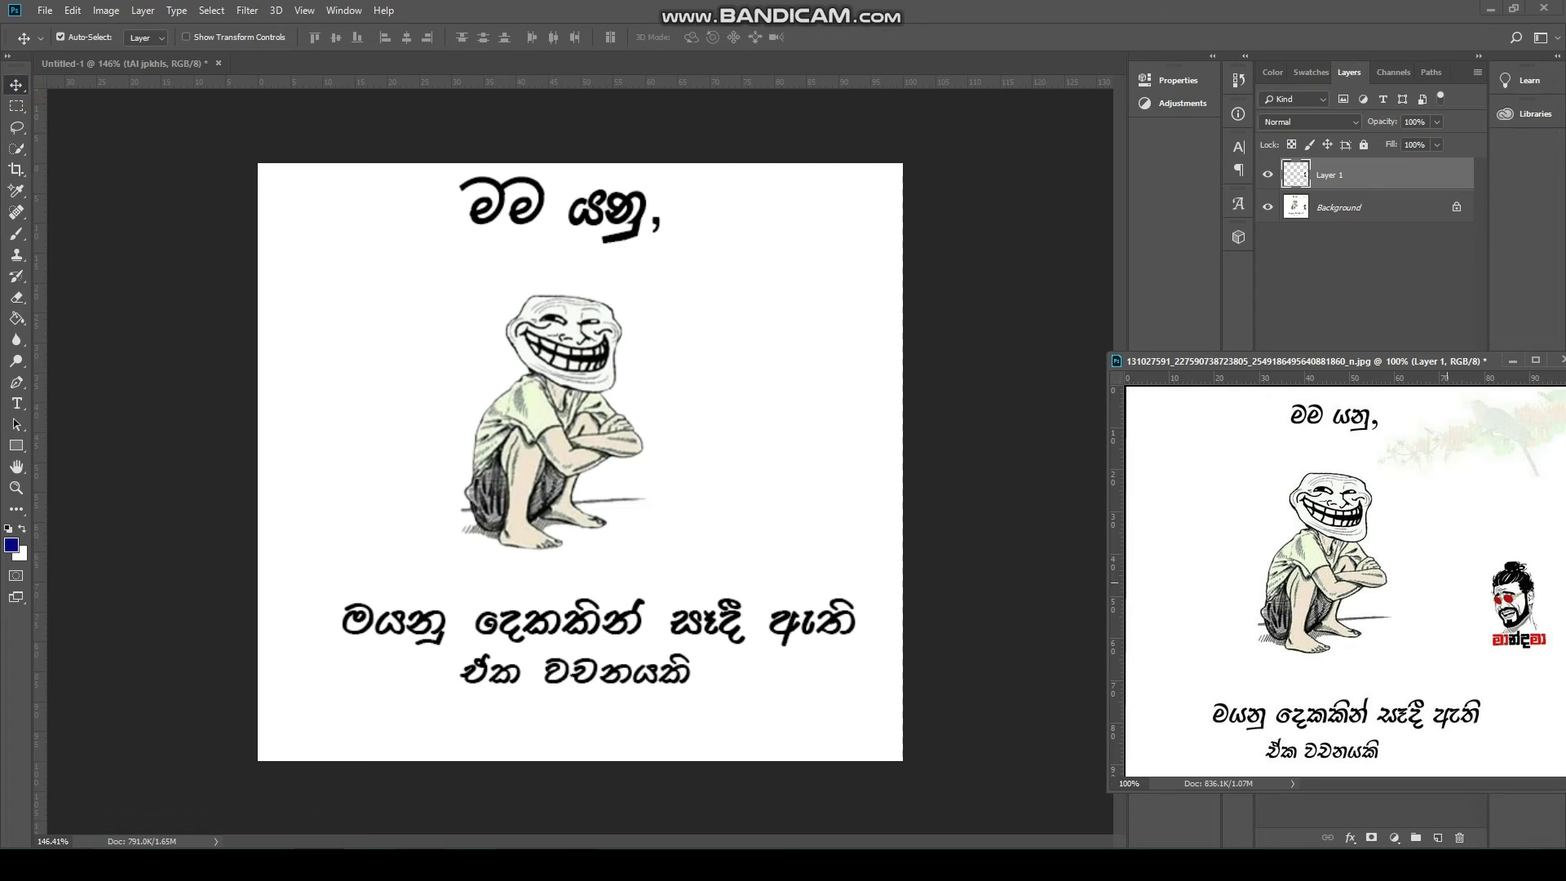
{"action": "mouse_move", "coordinate": [1501, 604]}
{"action": "left_mouse_down"}
{"action": "mouse_move", "coordinate": [1120, 603]}
{"action": "mouse_move", "coordinate": [1219, 579]}
{"action": "mouse_move", "coordinate": [677, 237]}
{"action": "mouse_move", "coordinate": [869, 466]}
{"action": "left_mouse_up"}
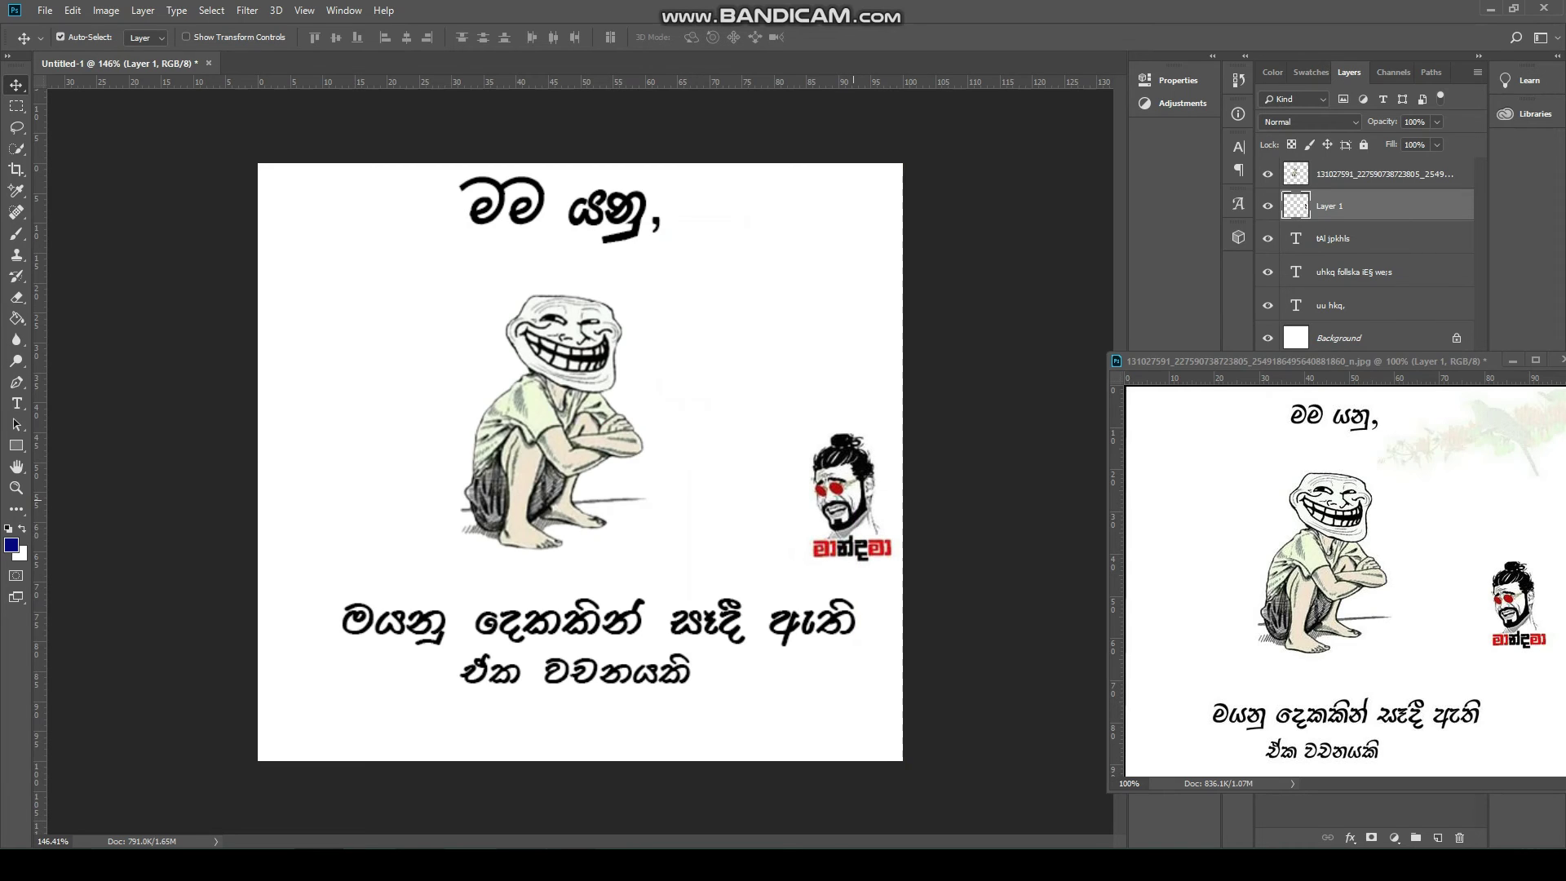
{"action": "key", "text": "ctrl+t"}
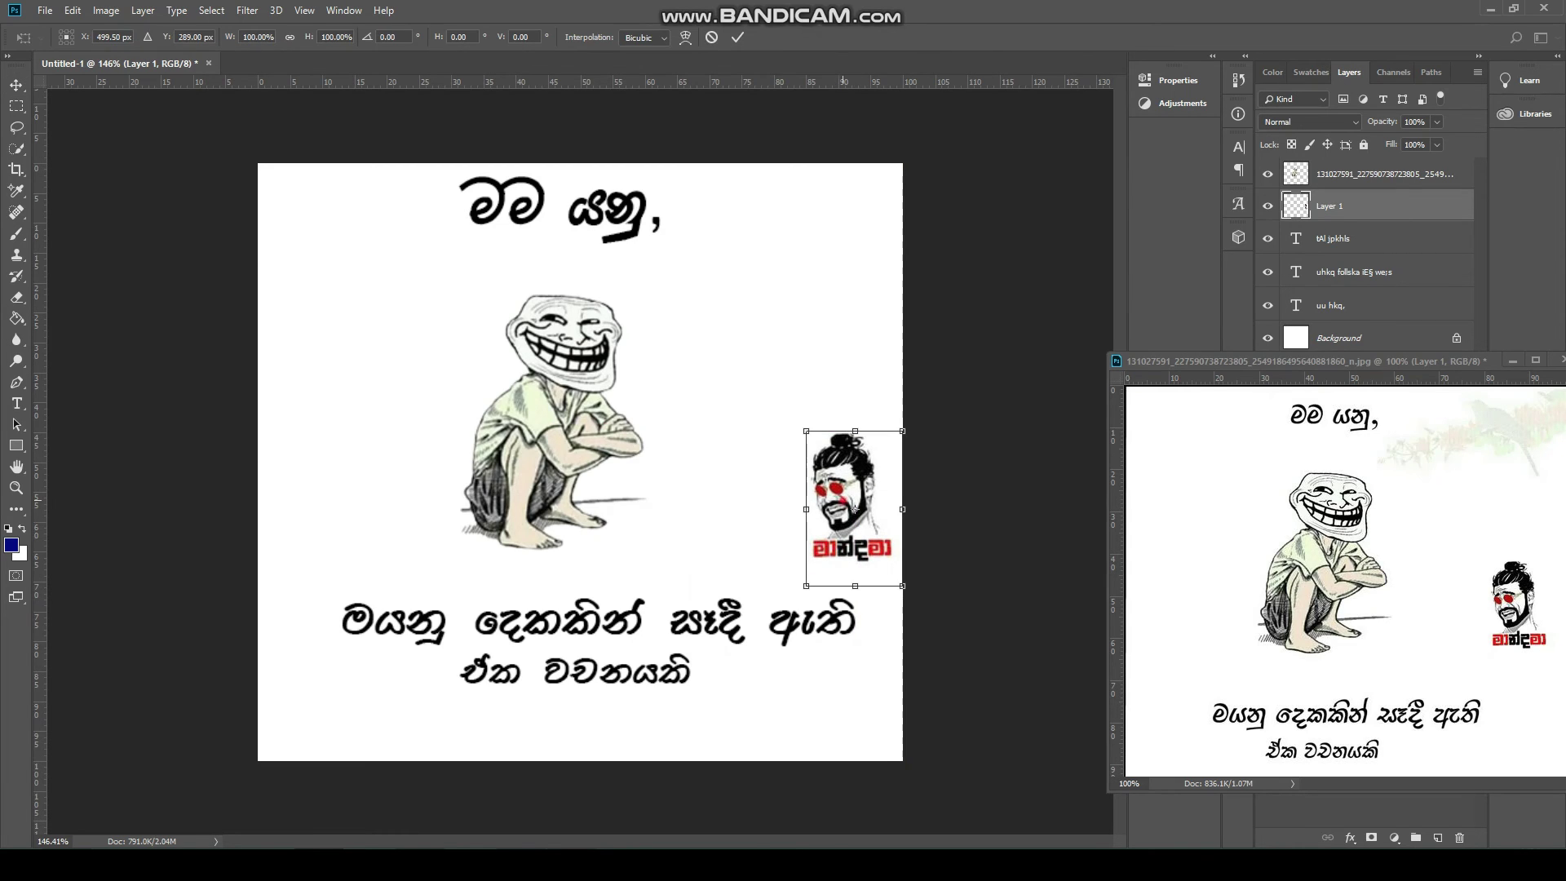
{"action": "left_click_drag", "start_coordinate": [854, 509], "coordinate": [855, 507]}
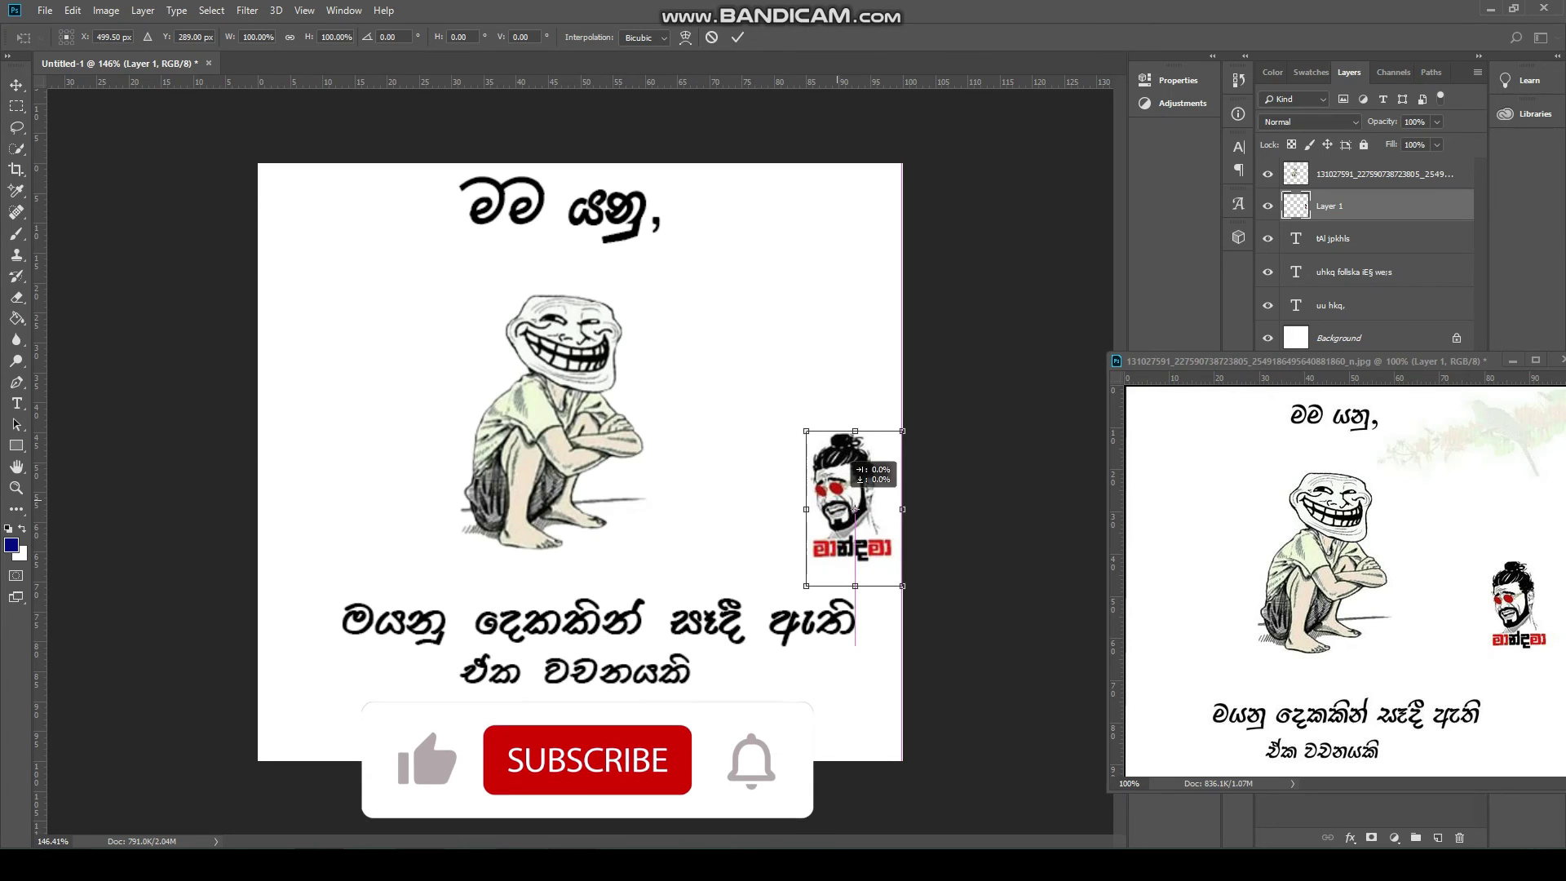
{"action": "key", "text": "Return"}
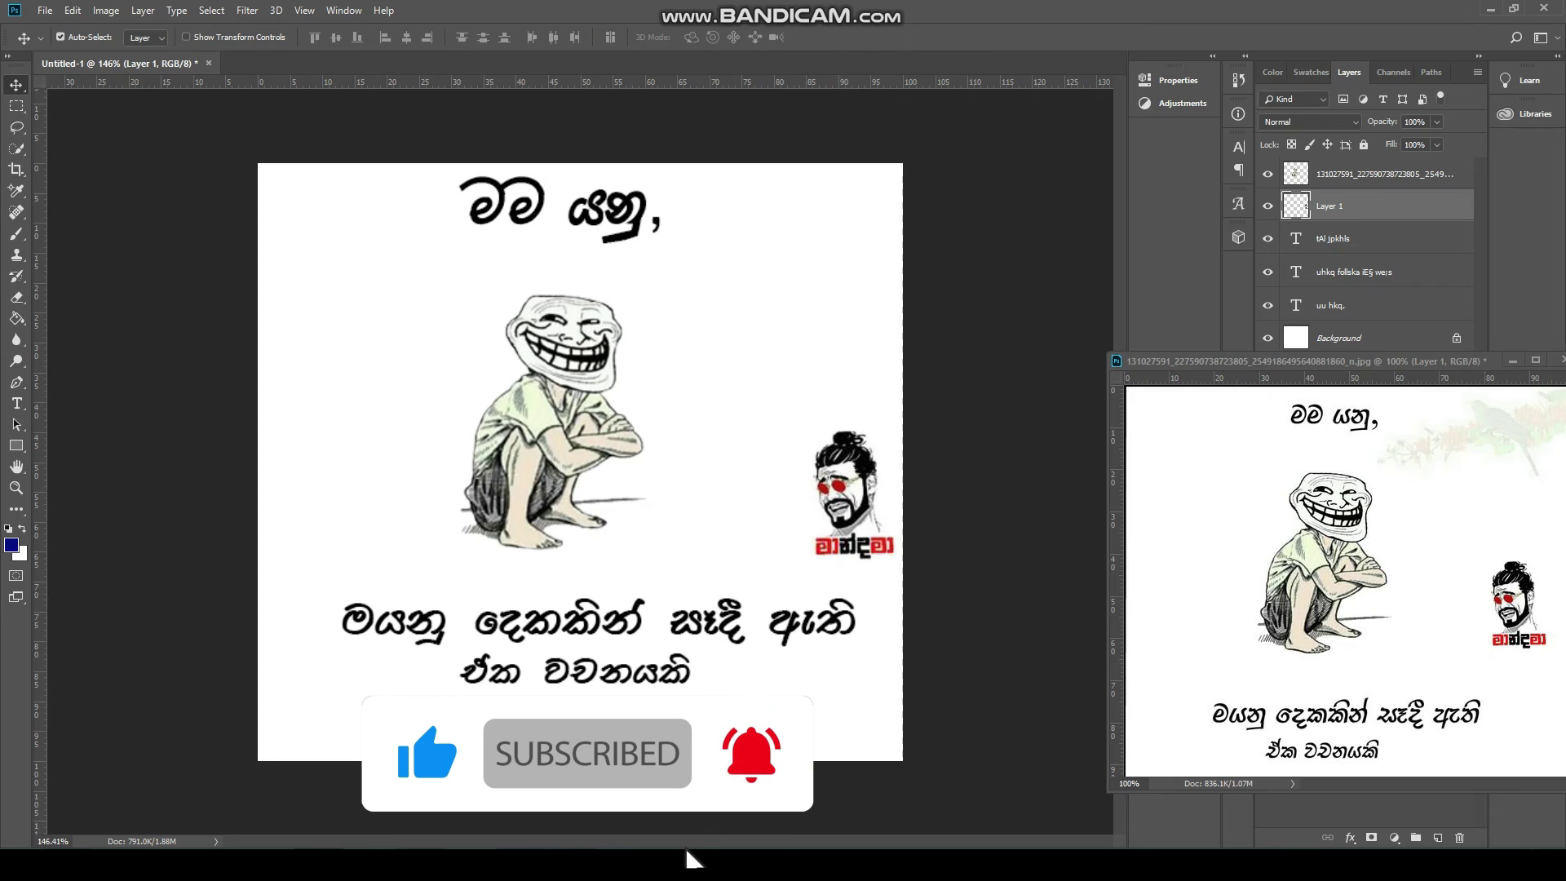
{"action": "scroll", "coordinate": [580, 462], "scroll_direction": "down", "scroll_amount": 1}
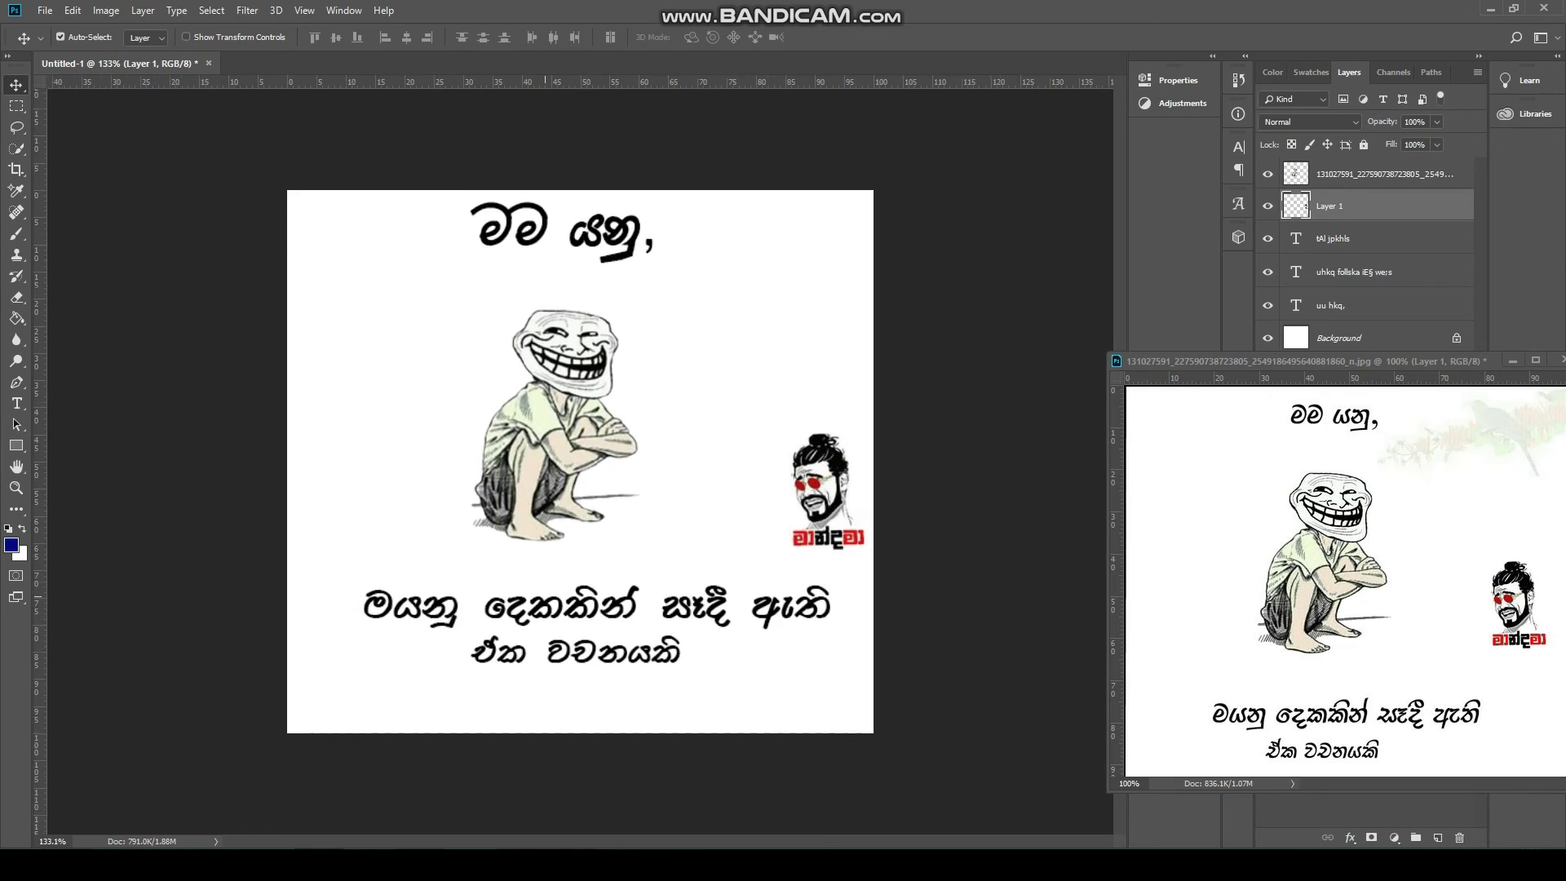
{"action": "scroll", "coordinate": [580, 462], "scroll_direction": "up", "scroll_amount": 3}
{"action": "scroll", "coordinate": [579, 462], "scroll_direction": "down", "scroll_amount": 2}
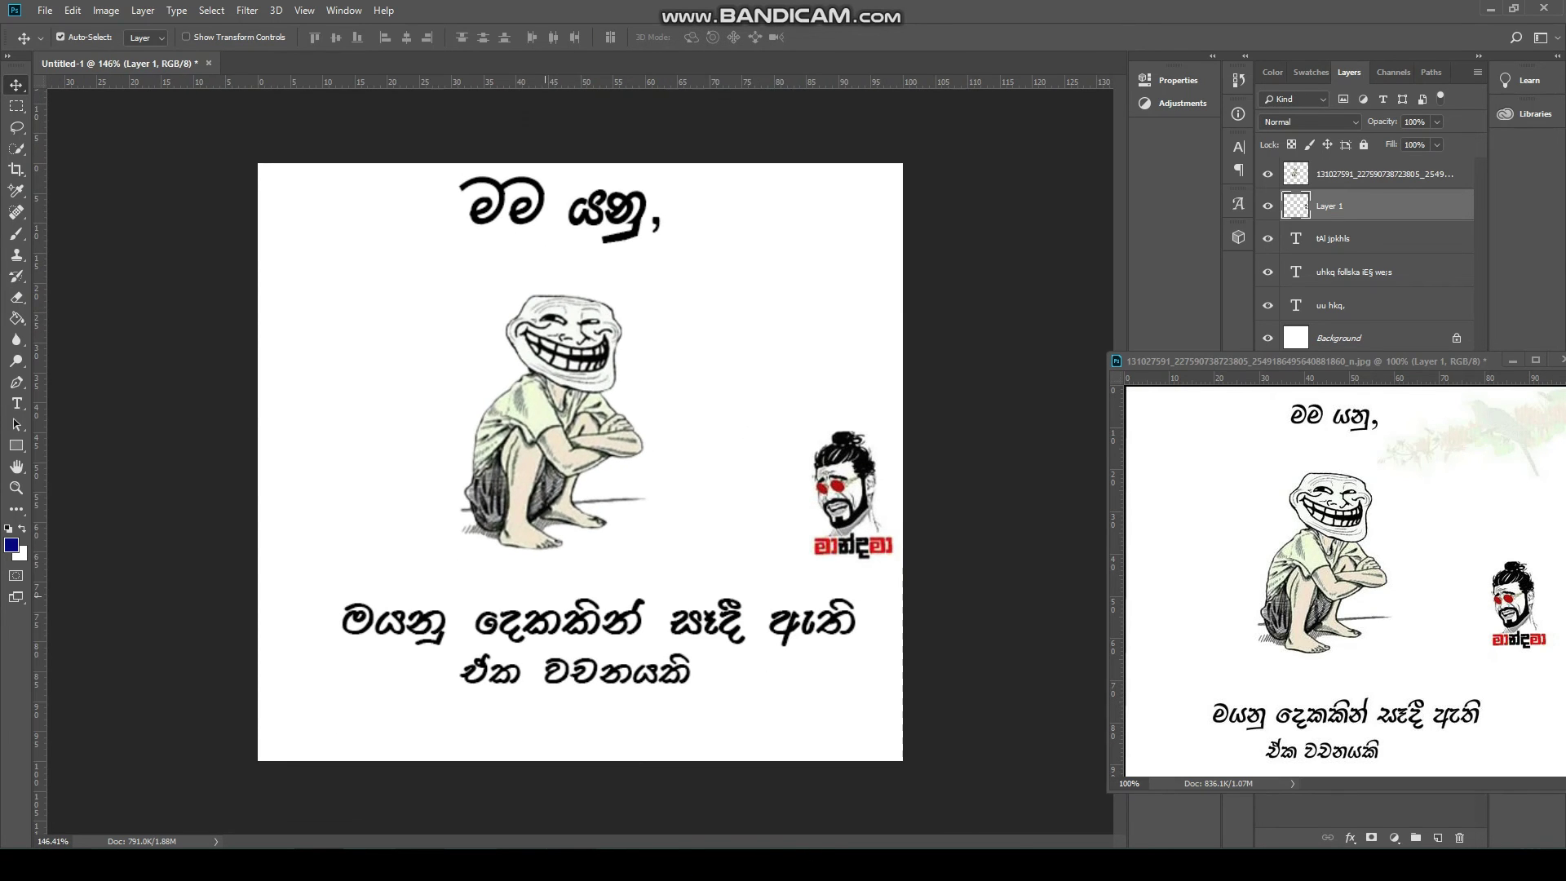
{"action": "scroll", "coordinate": [580, 462], "scroll_direction": "down", "scroll_amount": 2}
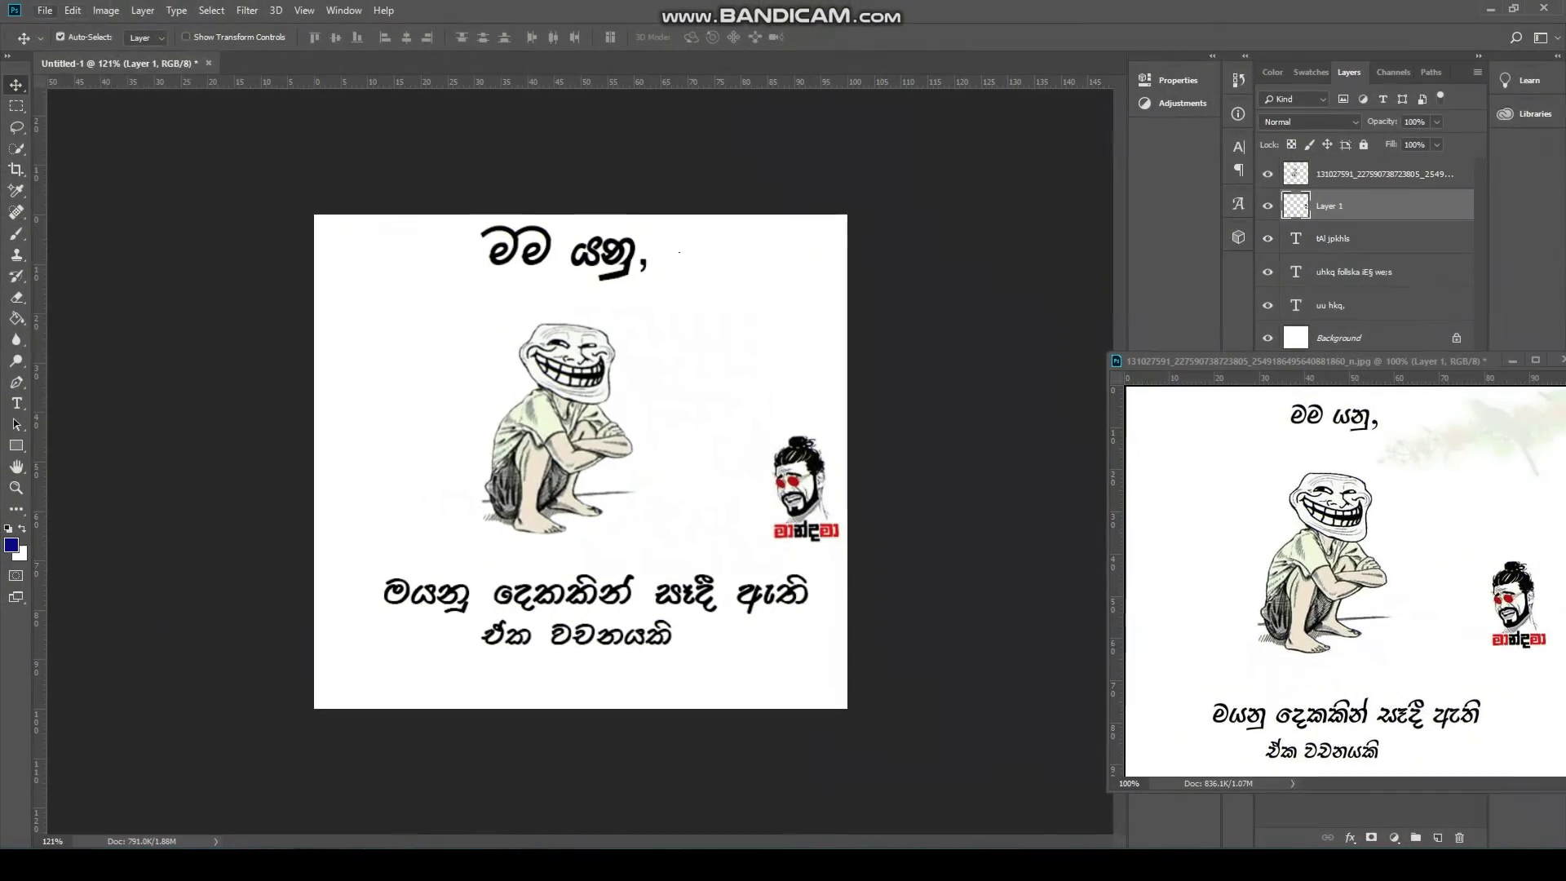
- Save a copy of the document in JPEG format, renamed with a Sinhala file name
{"action": "left_click", "coordinate": [45, 10]}
{"action": "left_click", "coordinate": [68, 192]}
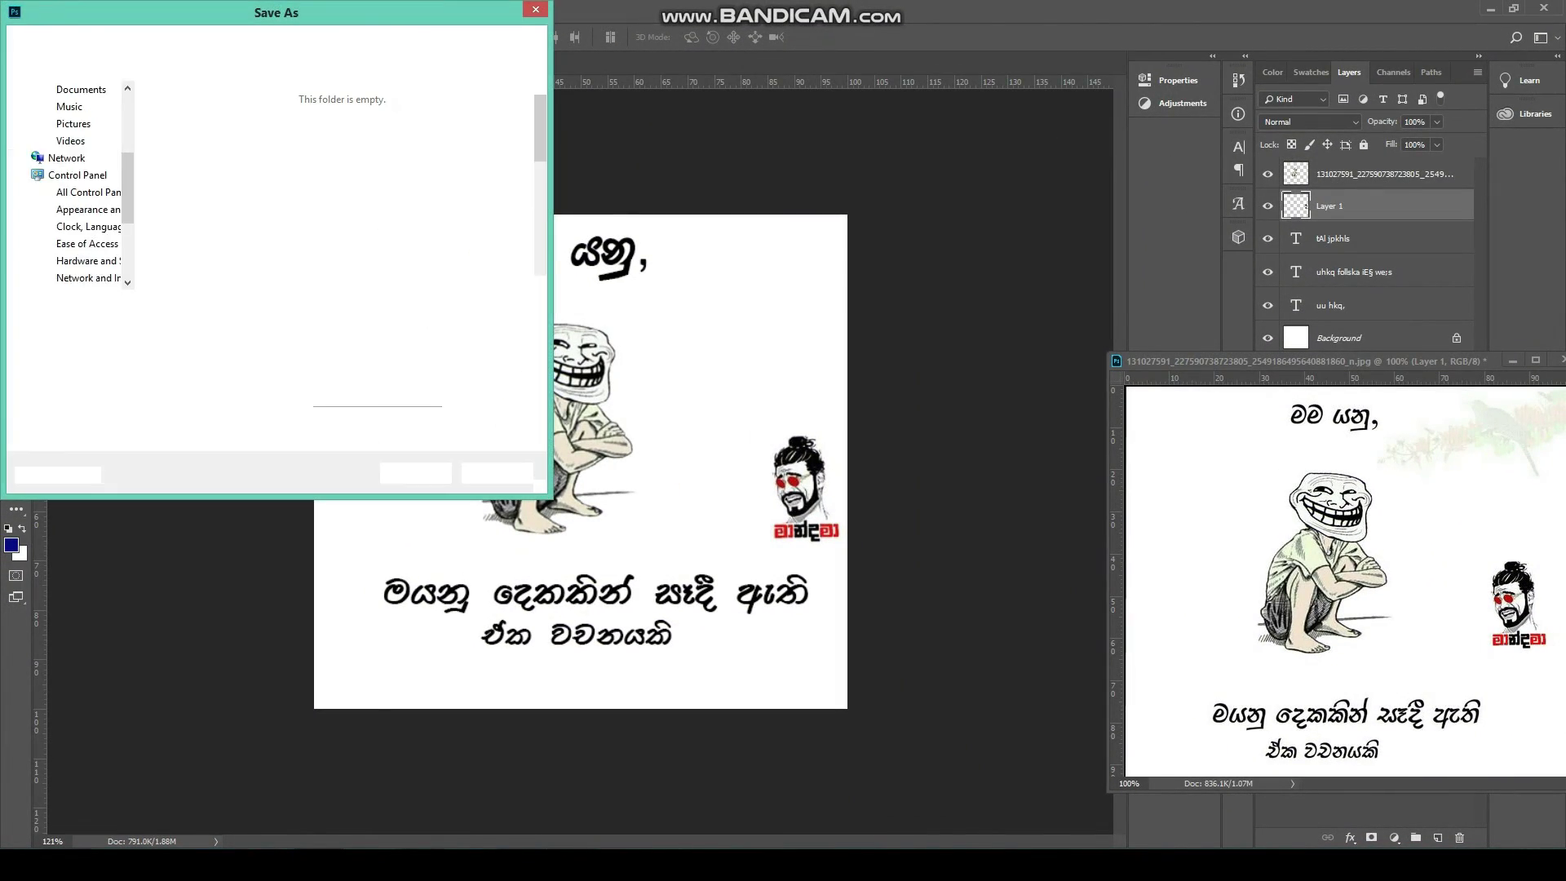
{"action": "left_click", "coordinate": [225, 327]}
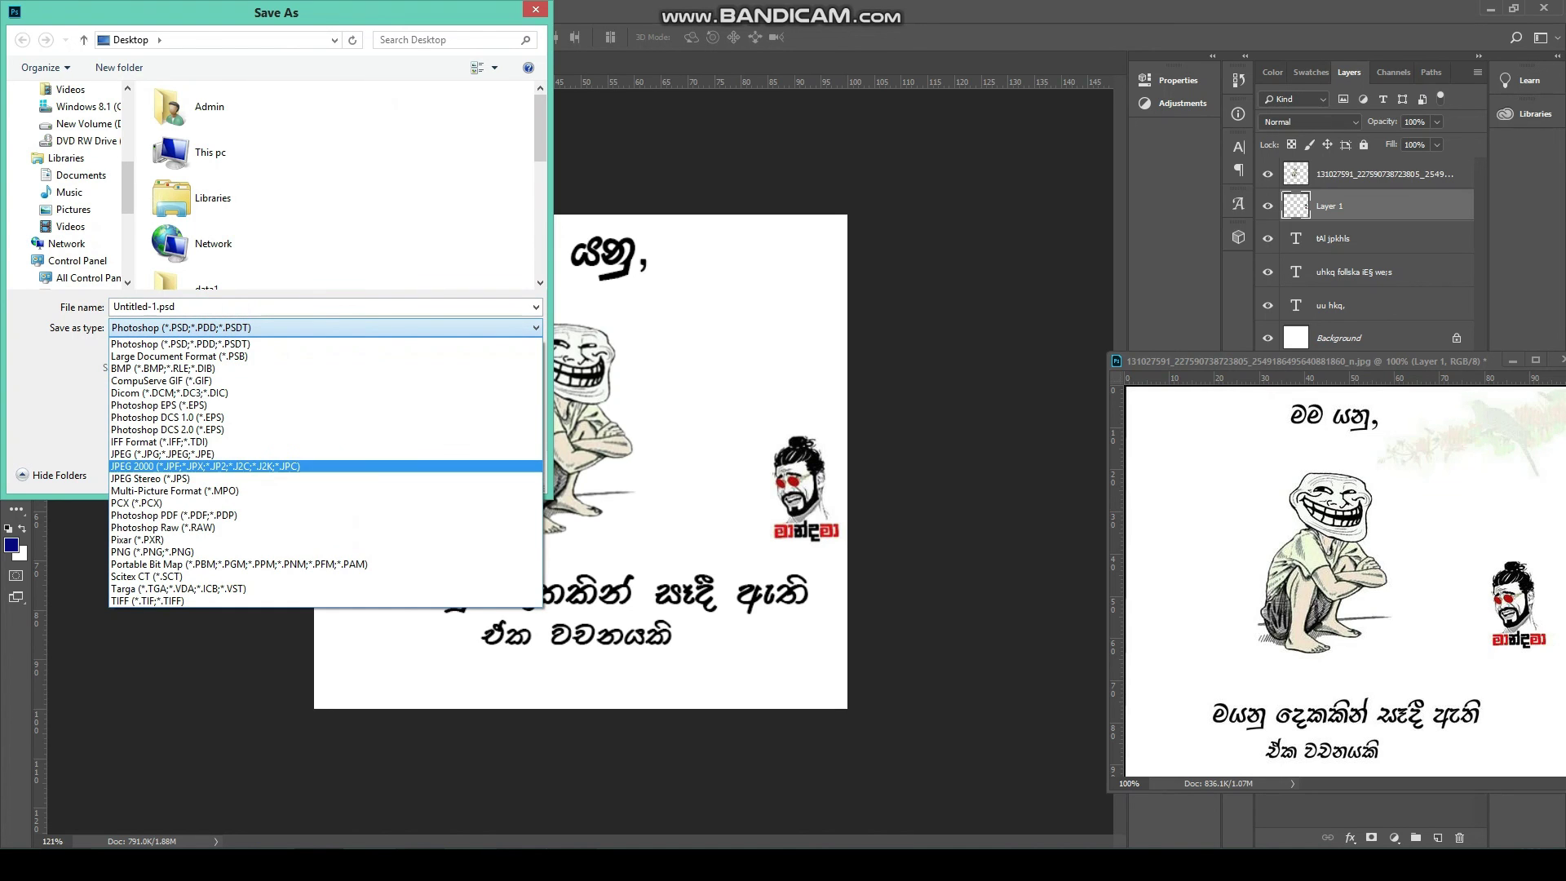
{"action": "left_click", "coordinate": [170, 454]}
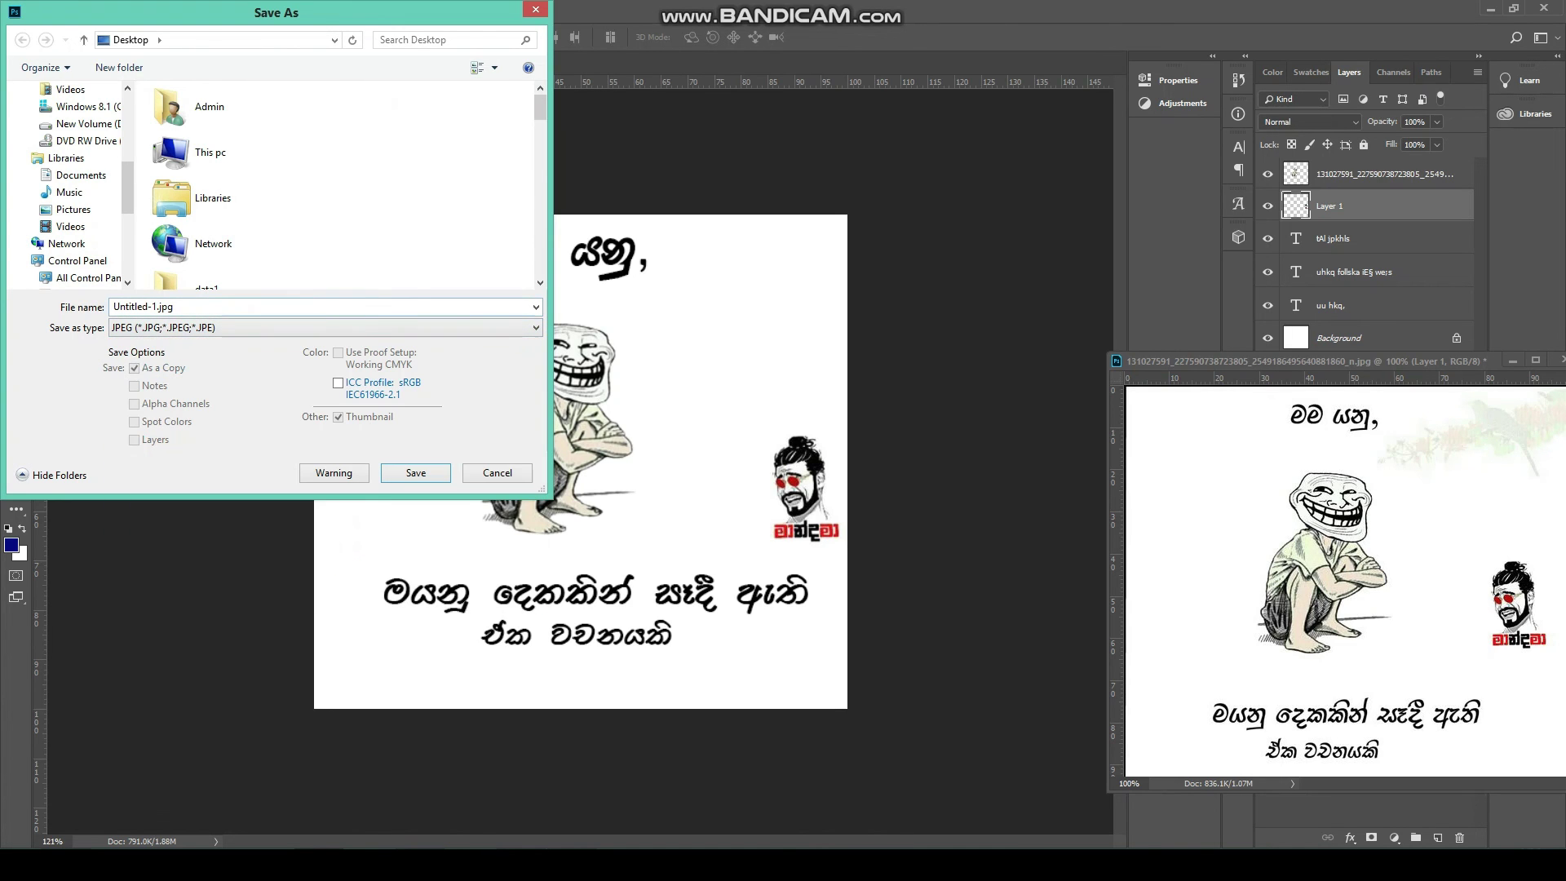
{"action": "double_click", "coordinate": [155, 307]}
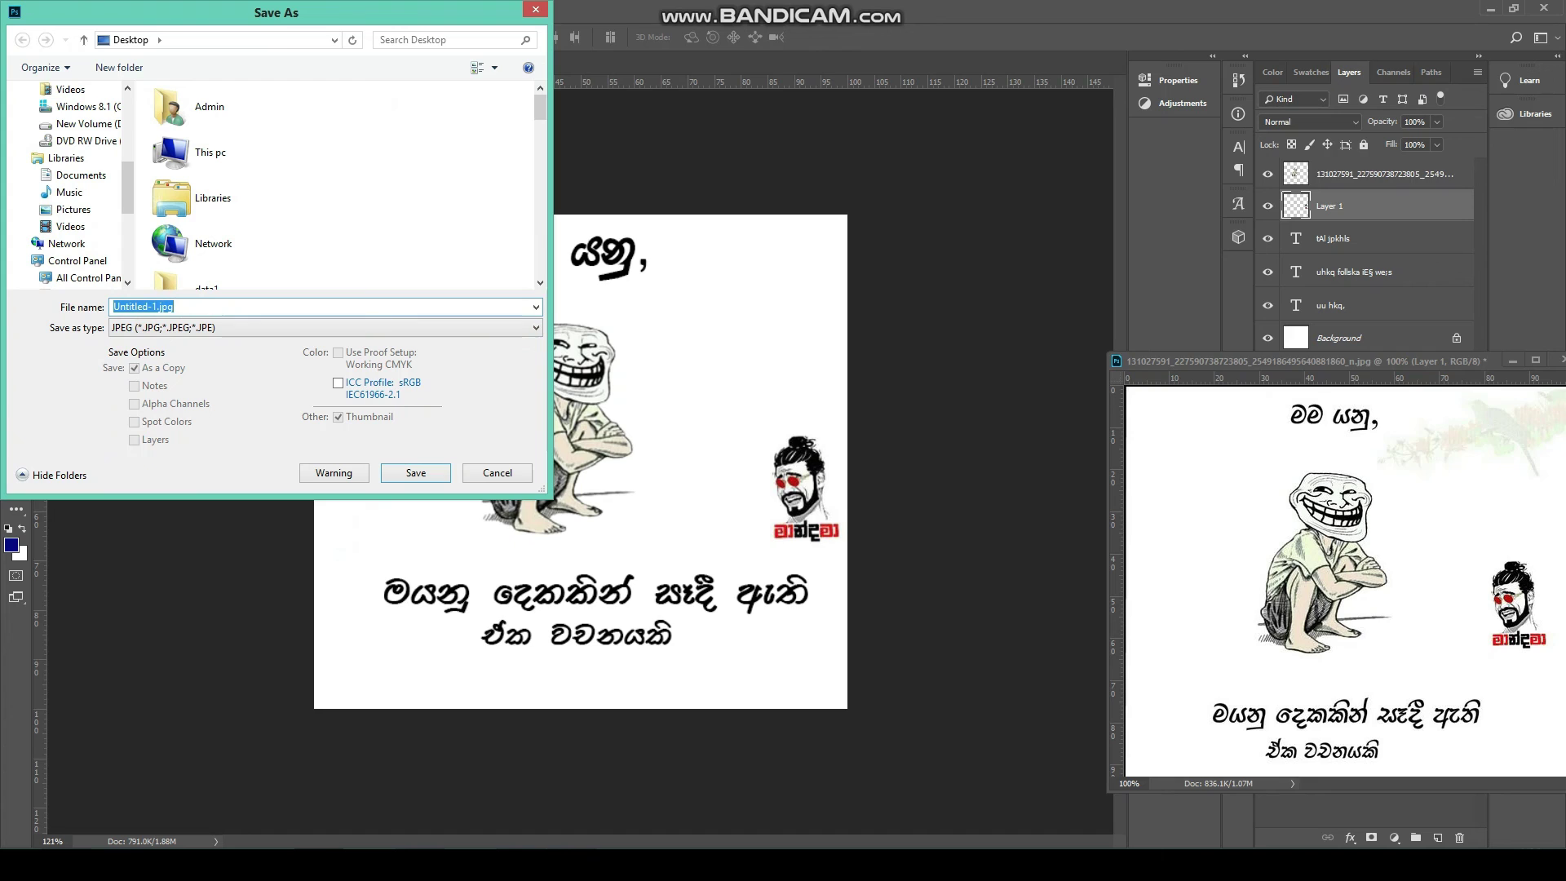
{"action": "key", "text": "super+space"}
{"action": "type", "text": "ම"}
{"action": "key", "text": "Return"}
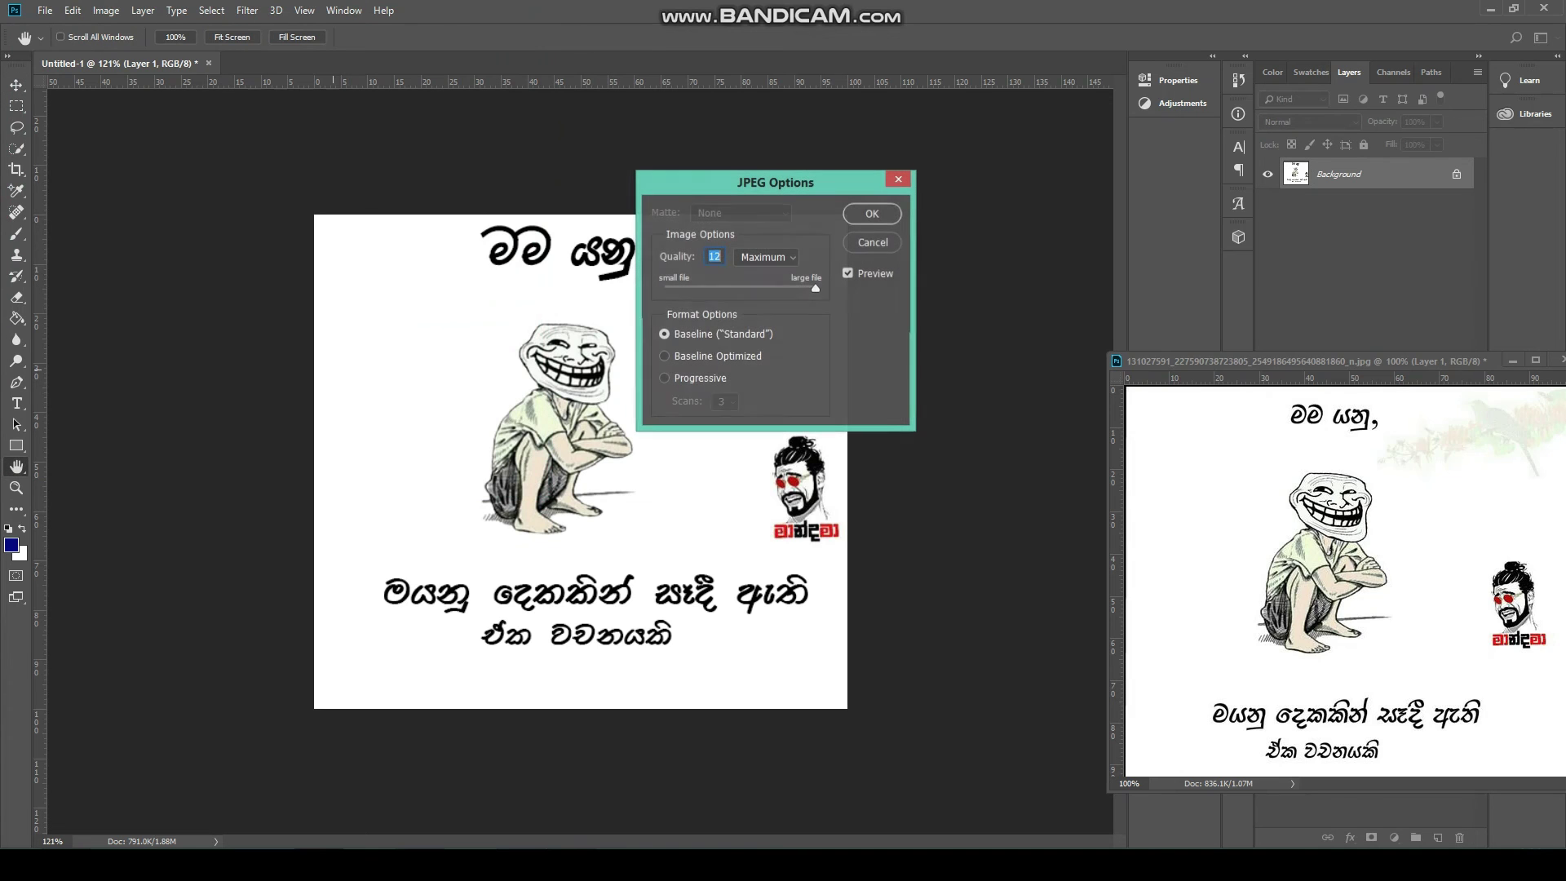